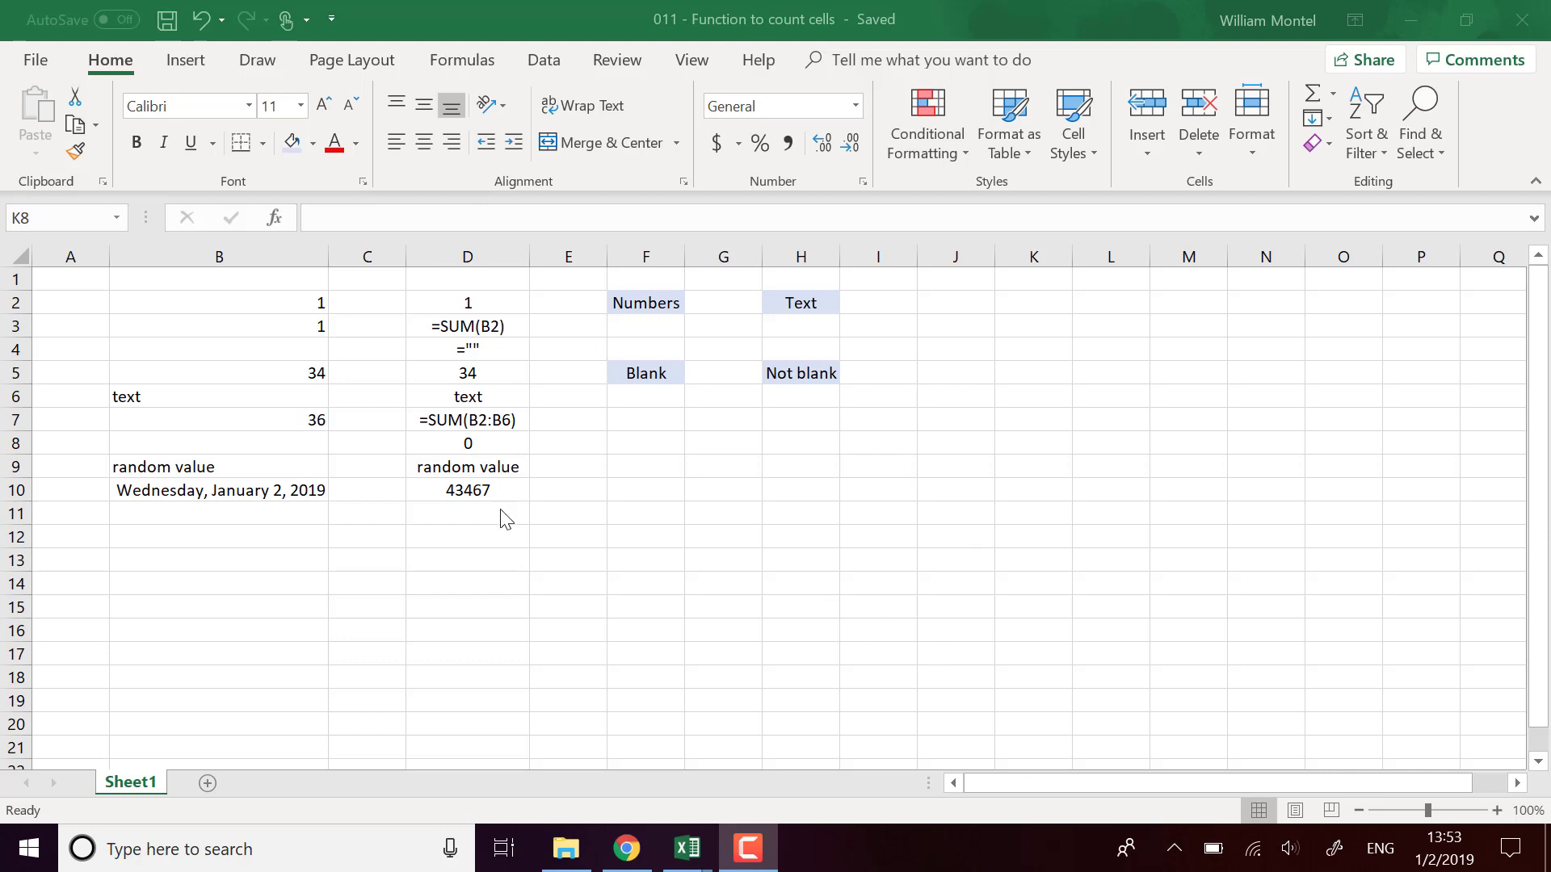
- Count the numeric cells by entering =COUNT(B2:B10) in F3, below the Numbers heading
left_click(727, 554)
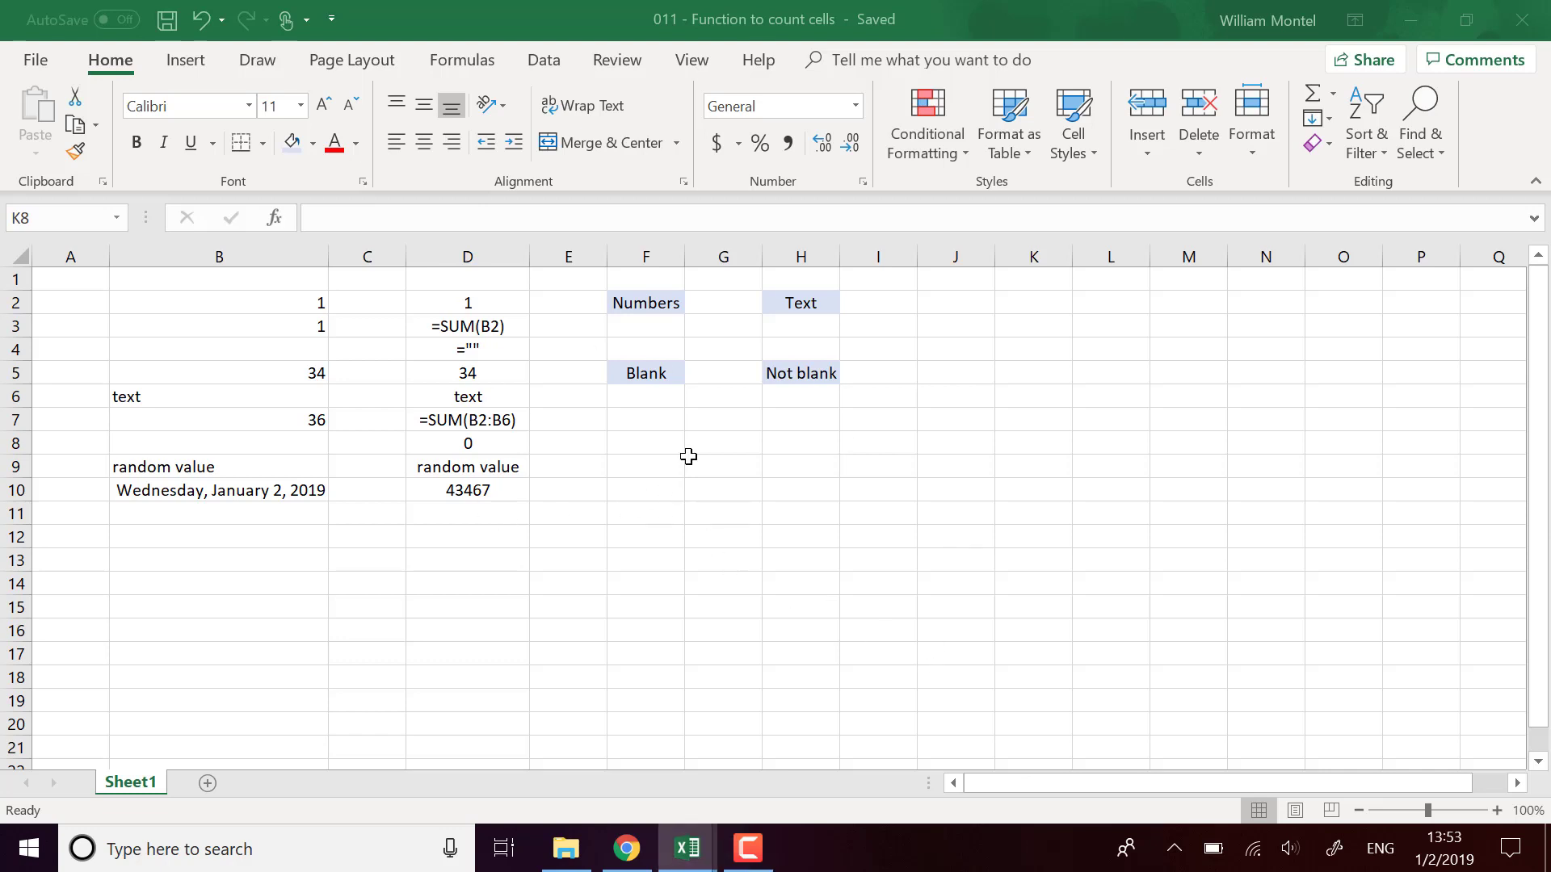
left_click(676, 325)
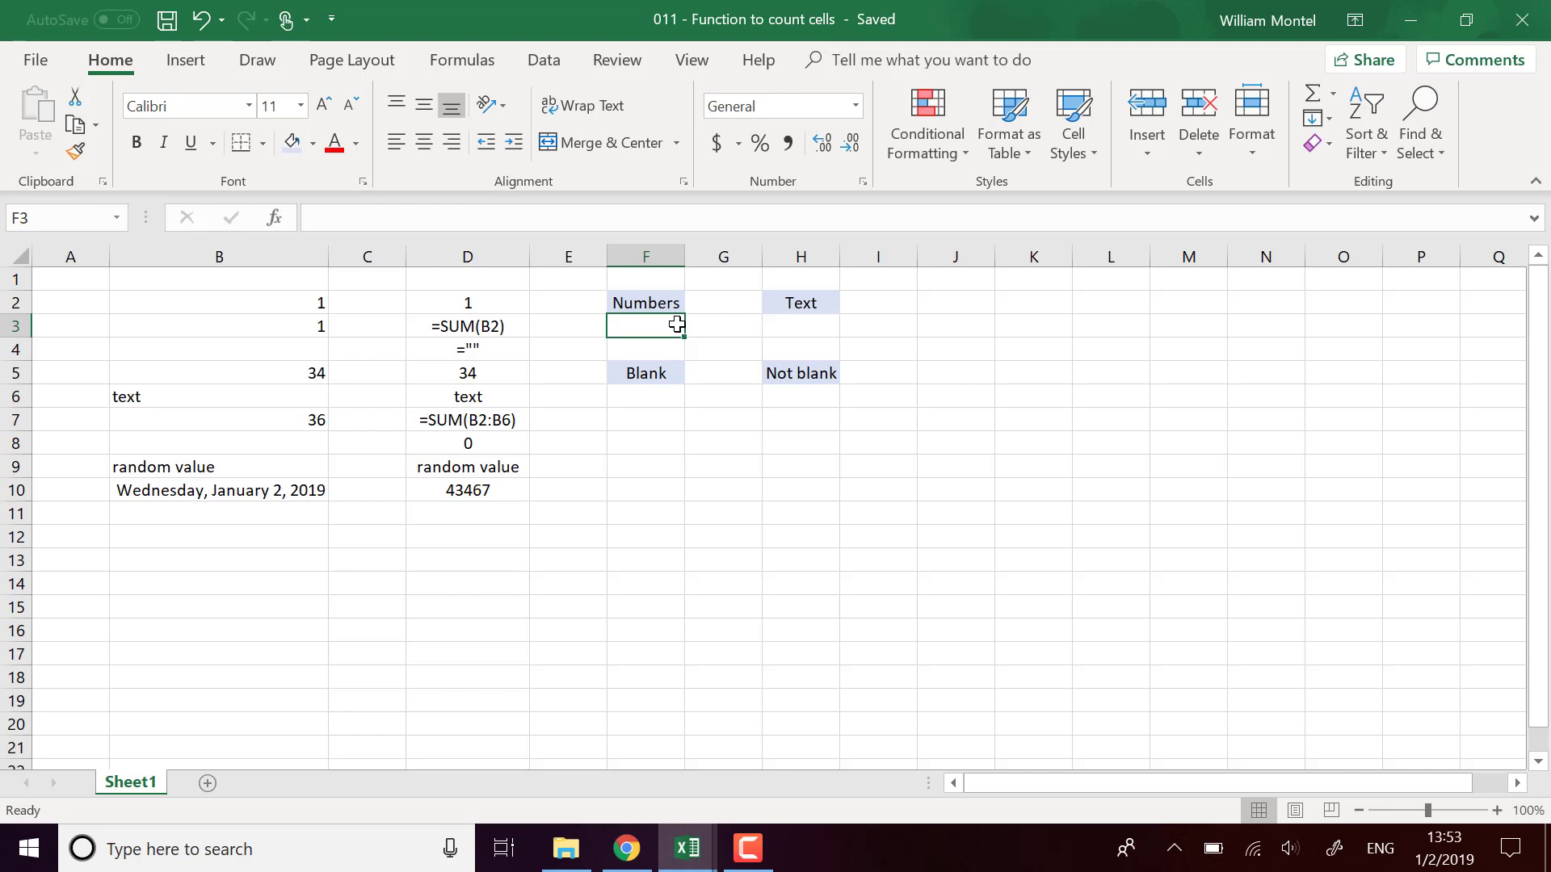
type("=")
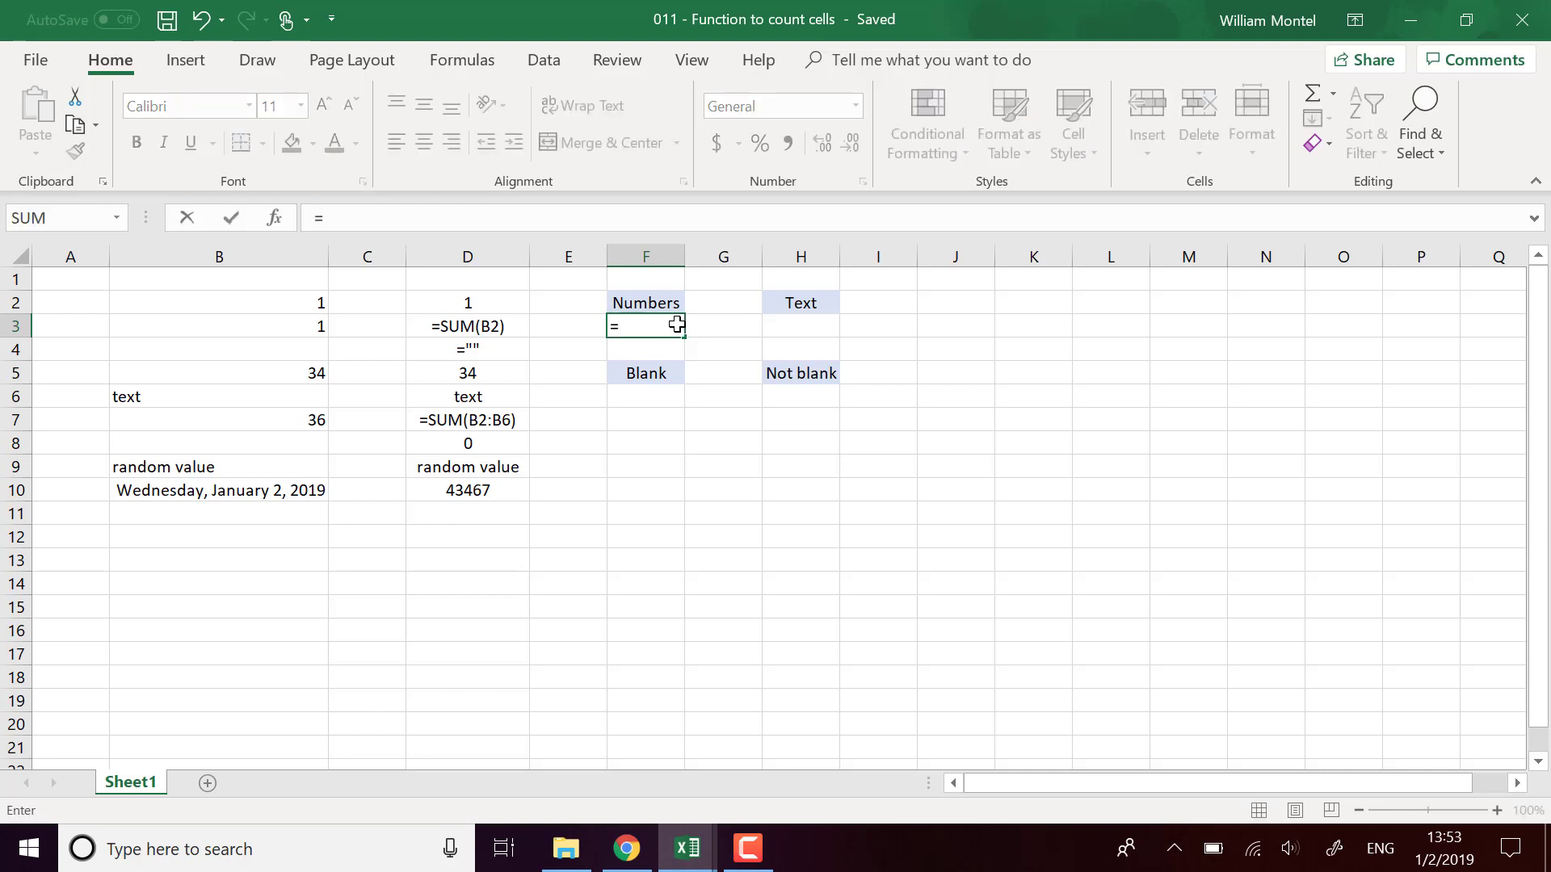
type("count(")
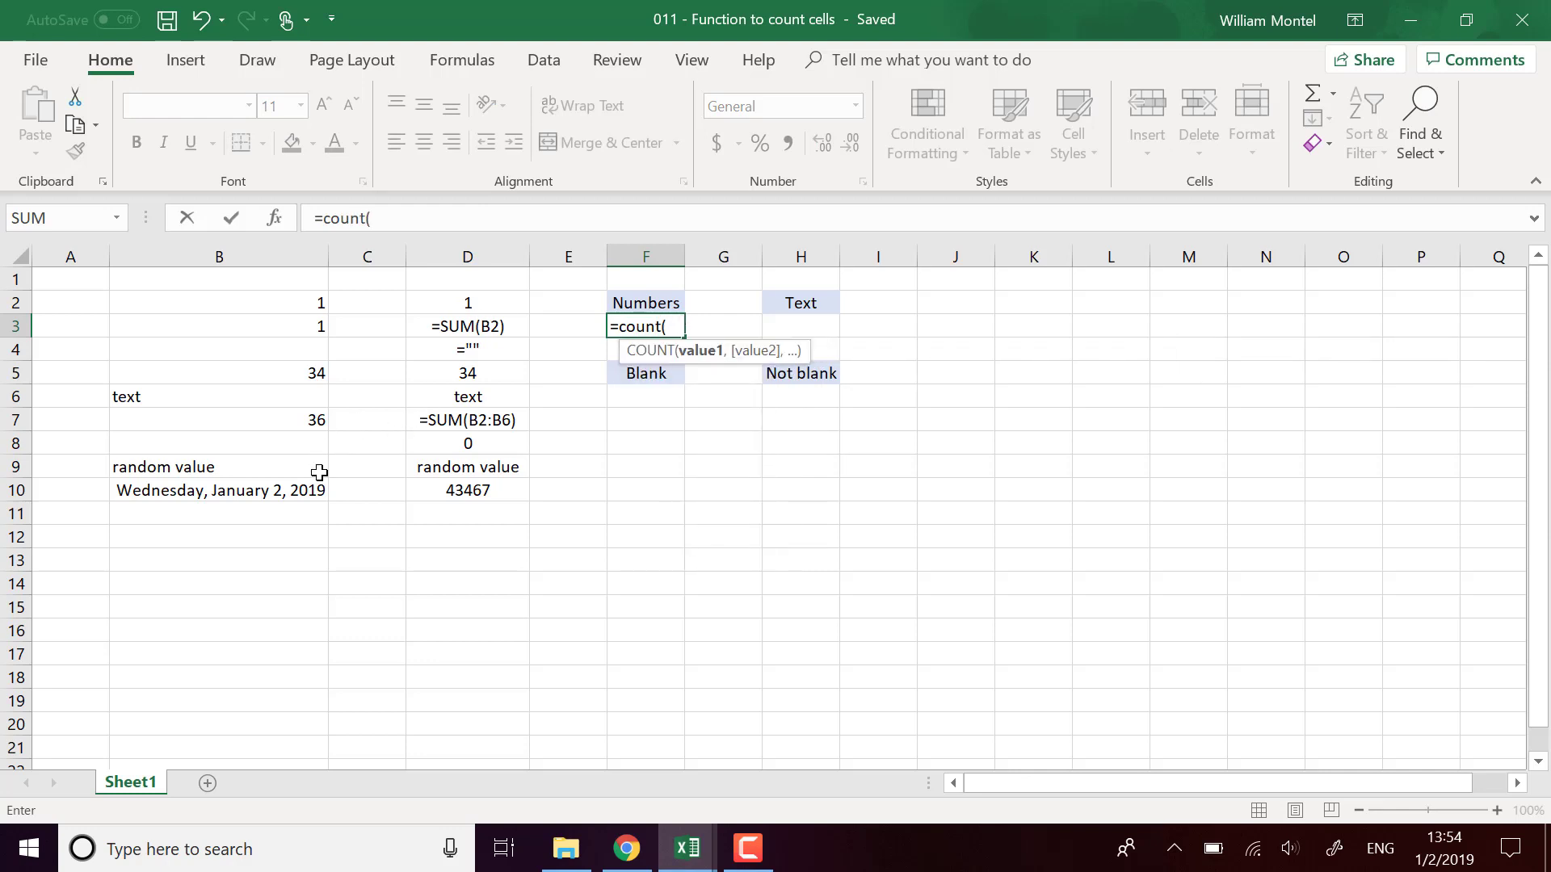
left_click_drag(305, 489, 296, 297)
type(")")
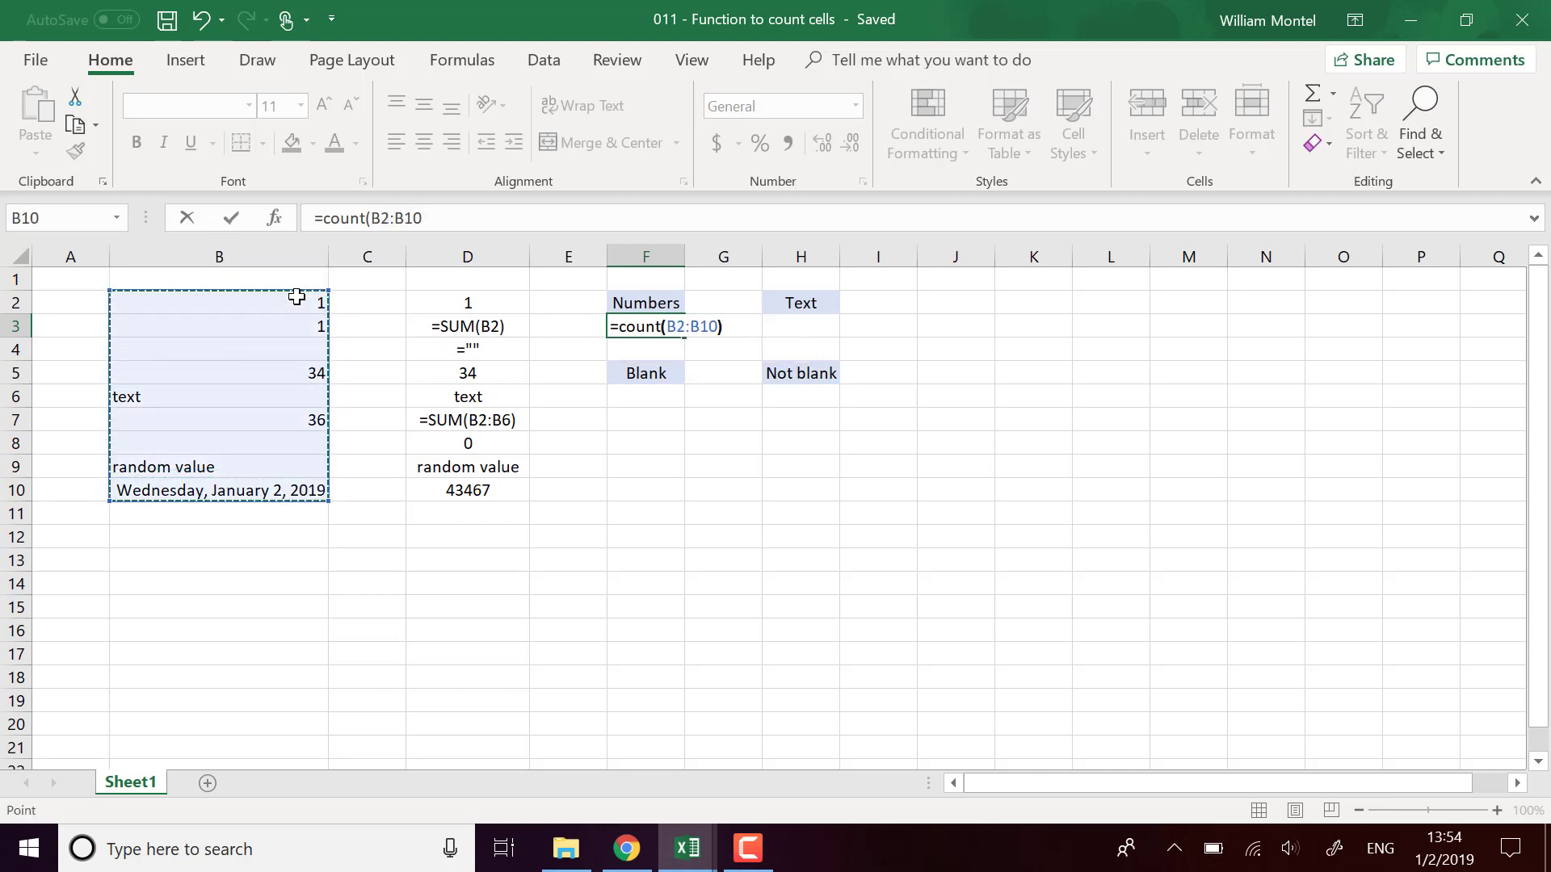
key("Return")
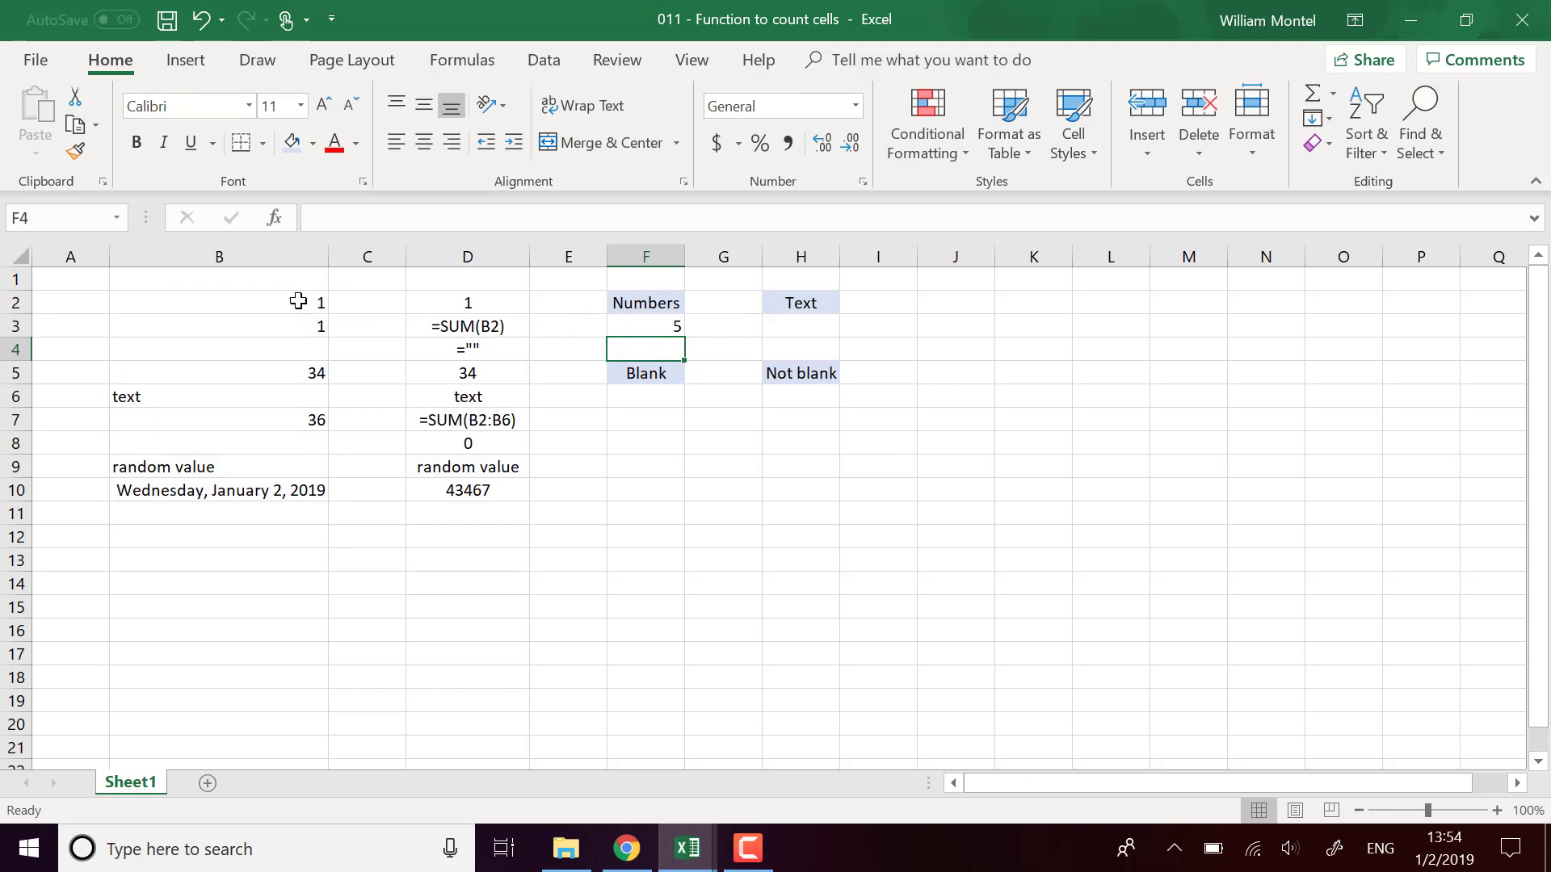
- Inspect the contents of the numeric cells B2, B3, B5 and B7
left_click(305, 298)
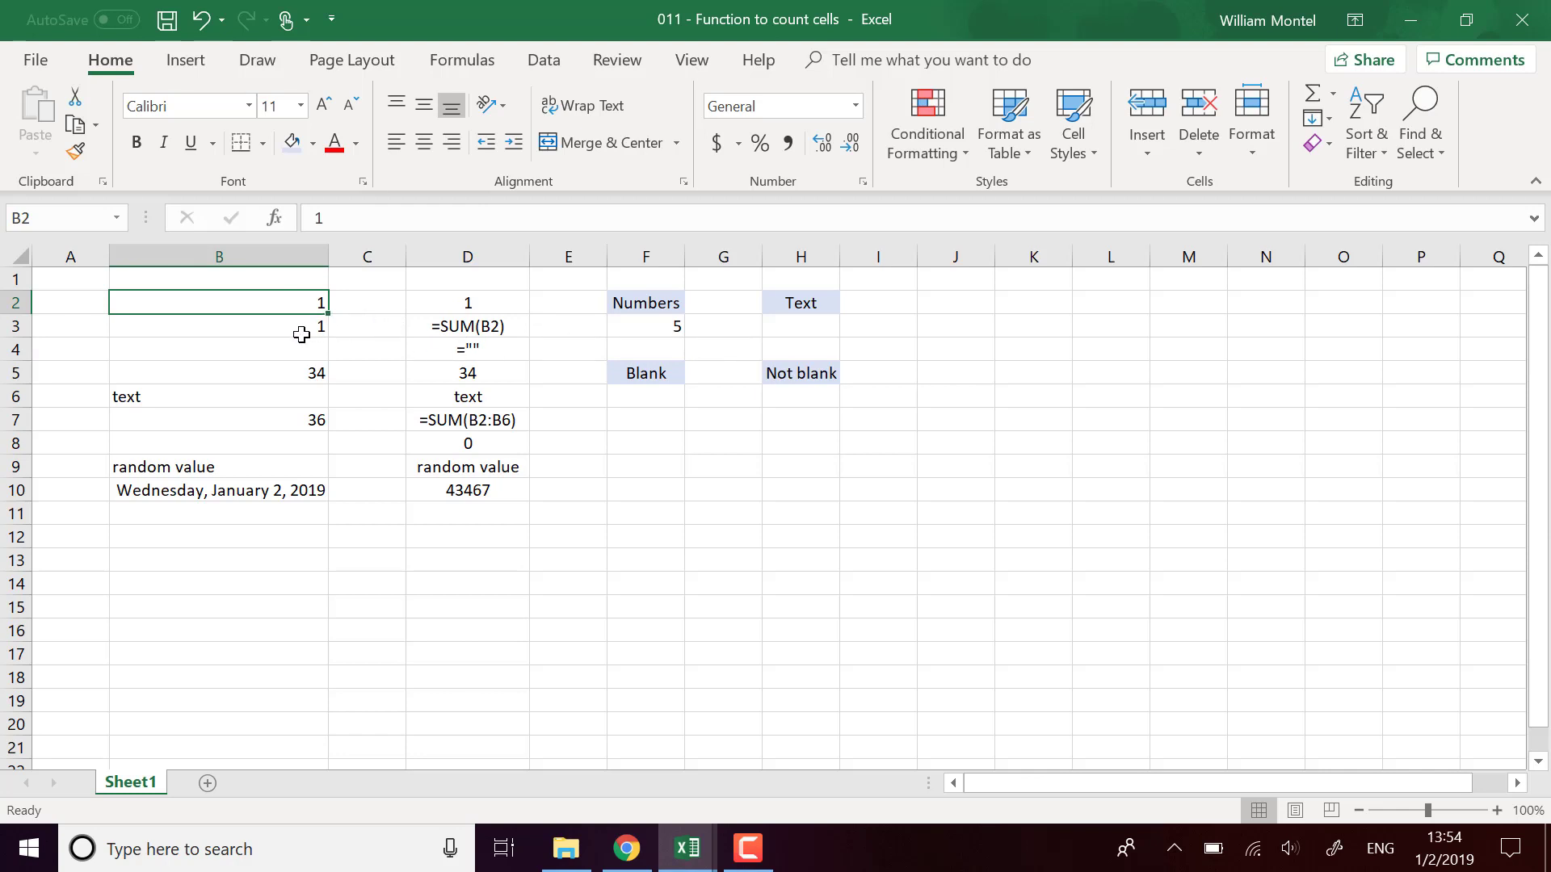
left_click(299, 326)
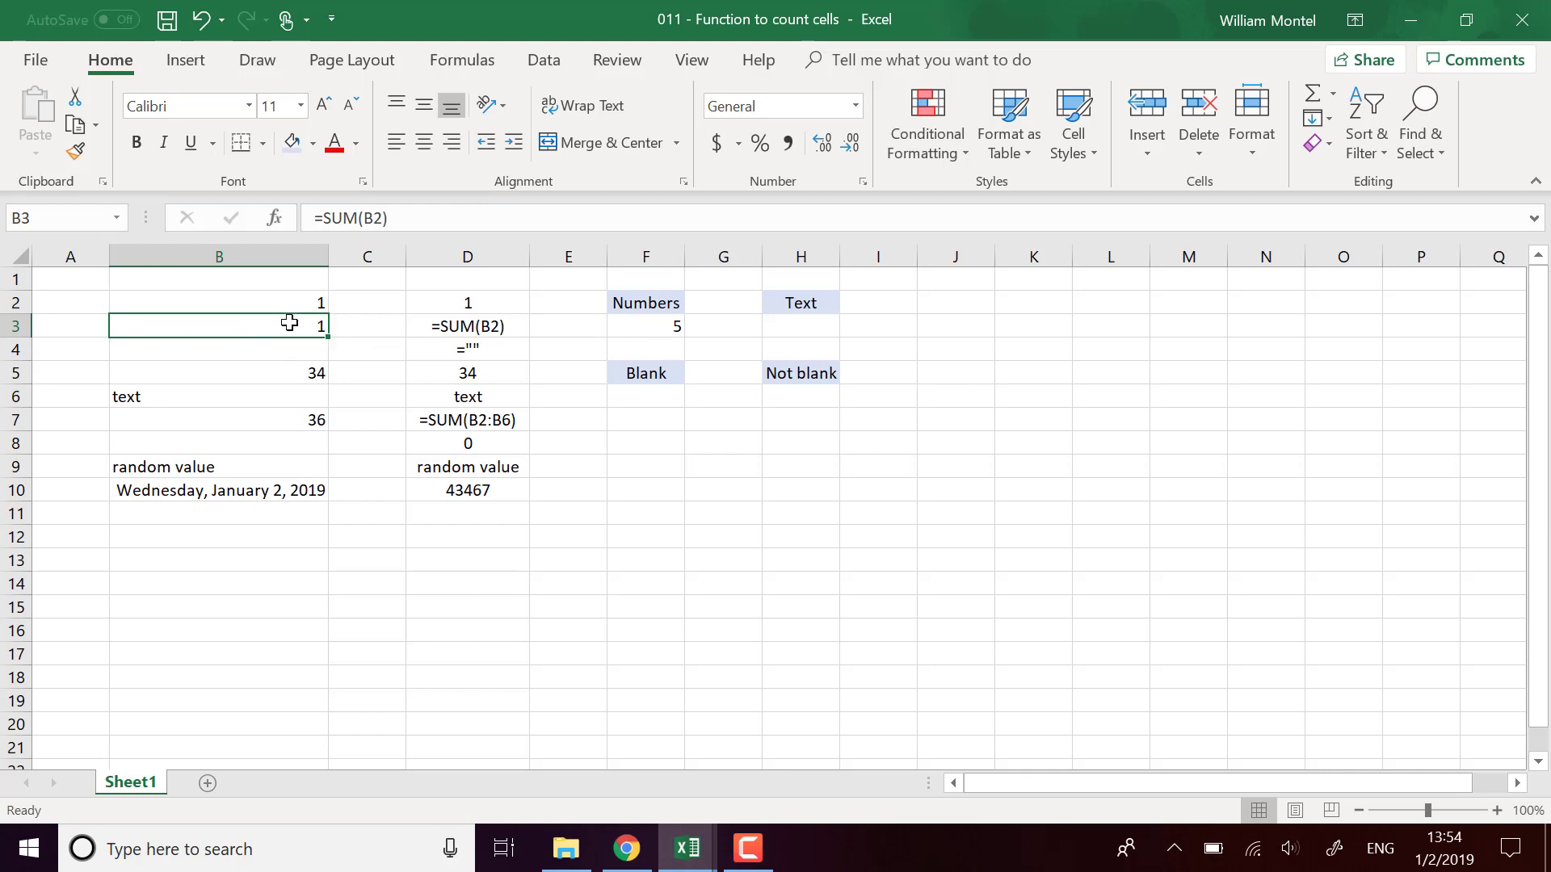
left_click(297, 370)
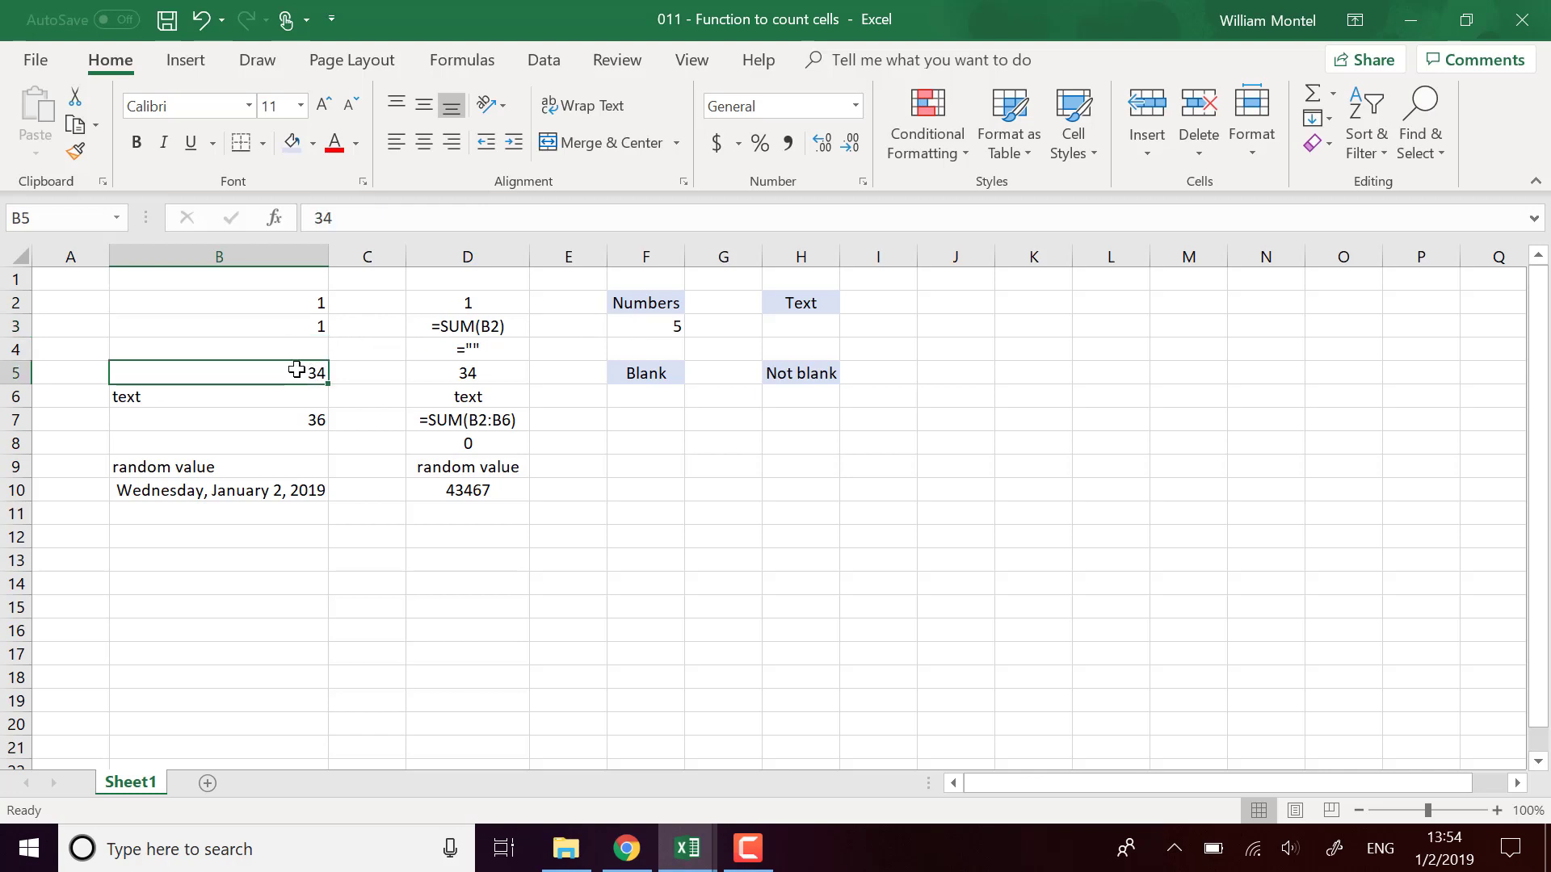
left_click(313, 421)
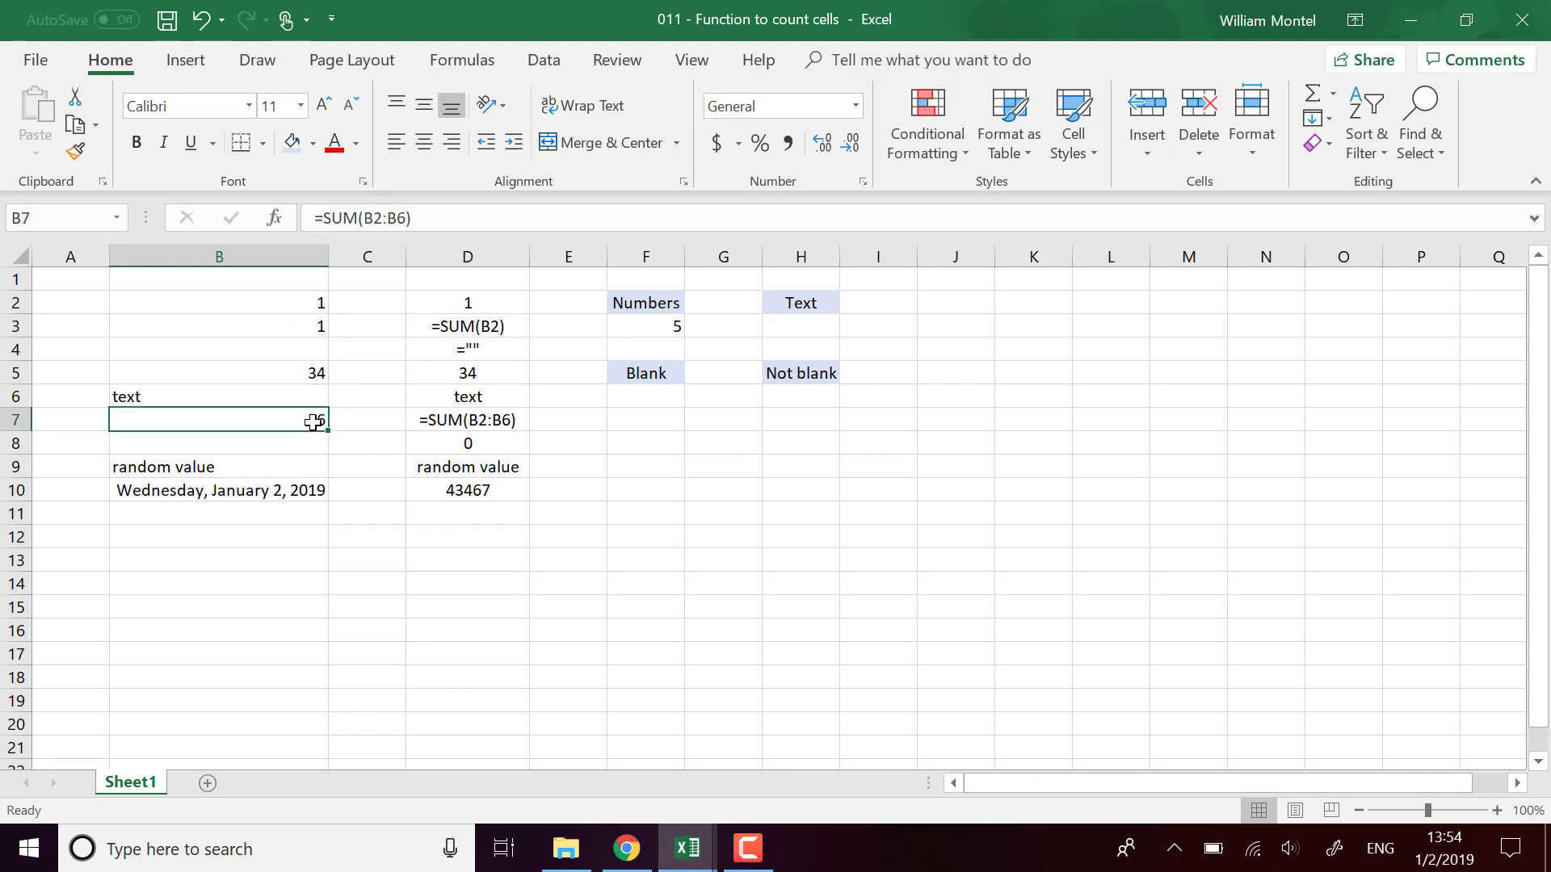
- Display the date in B10 in the General number format, and restore it to Long Date
left_click(284, 490)
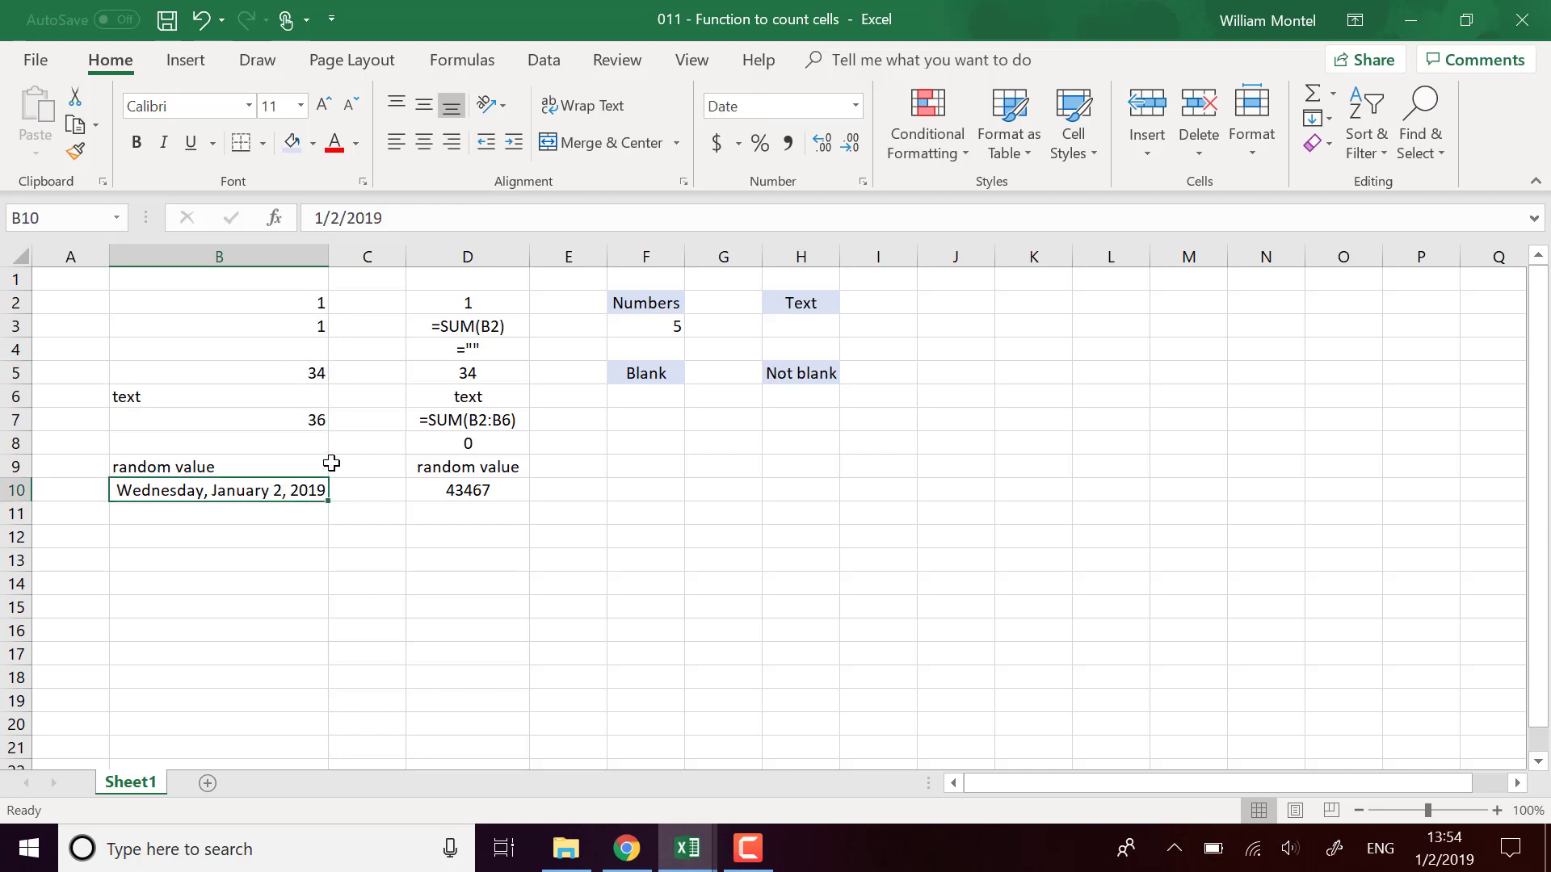
left_click(856, 106)
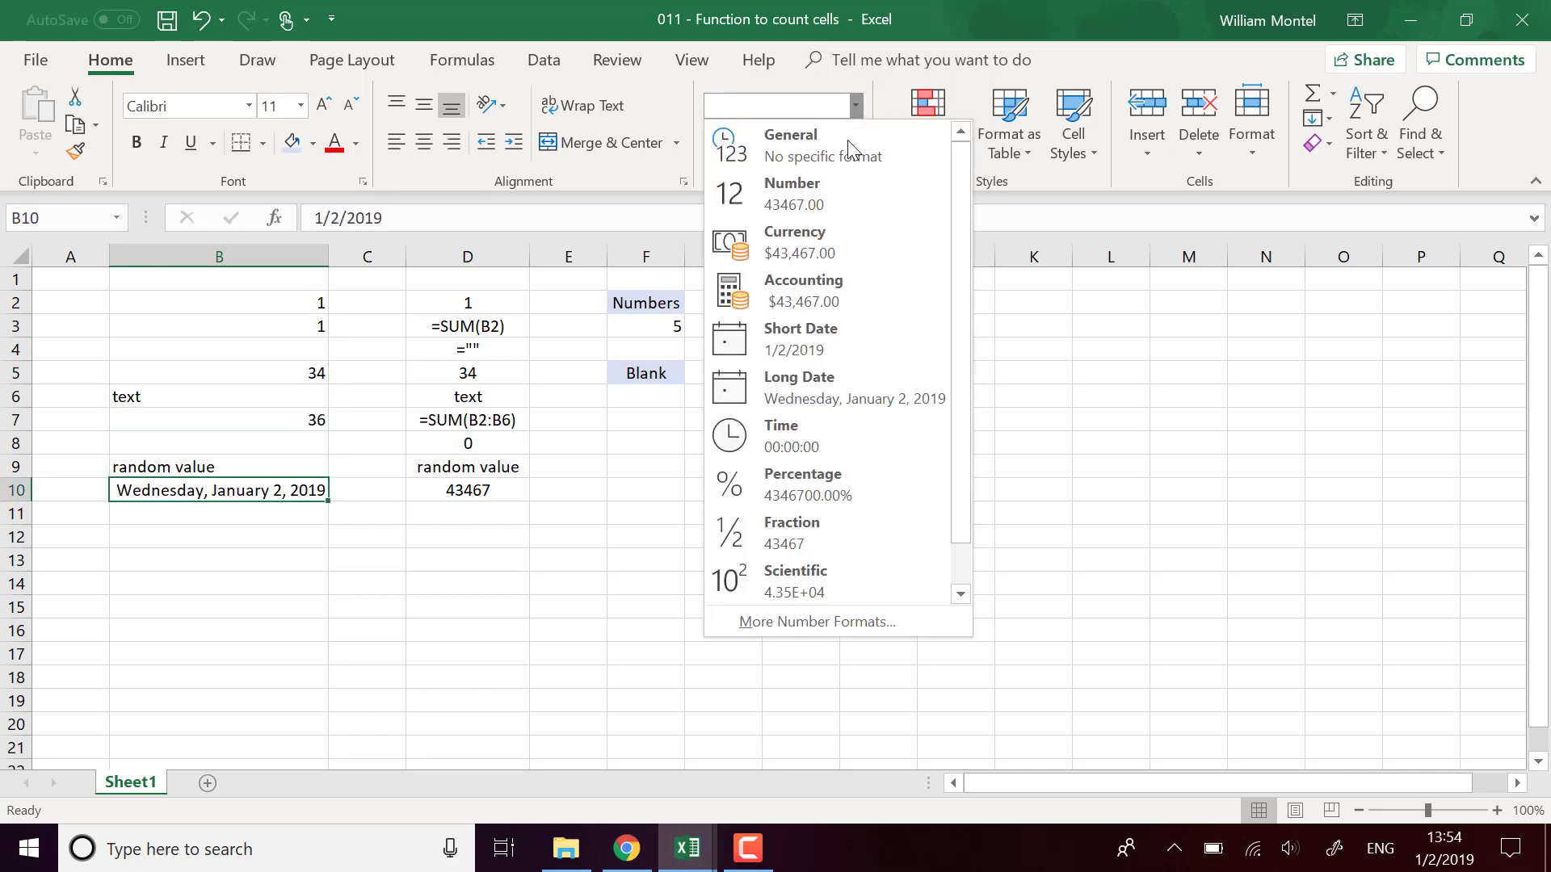
left_click(850, 155)
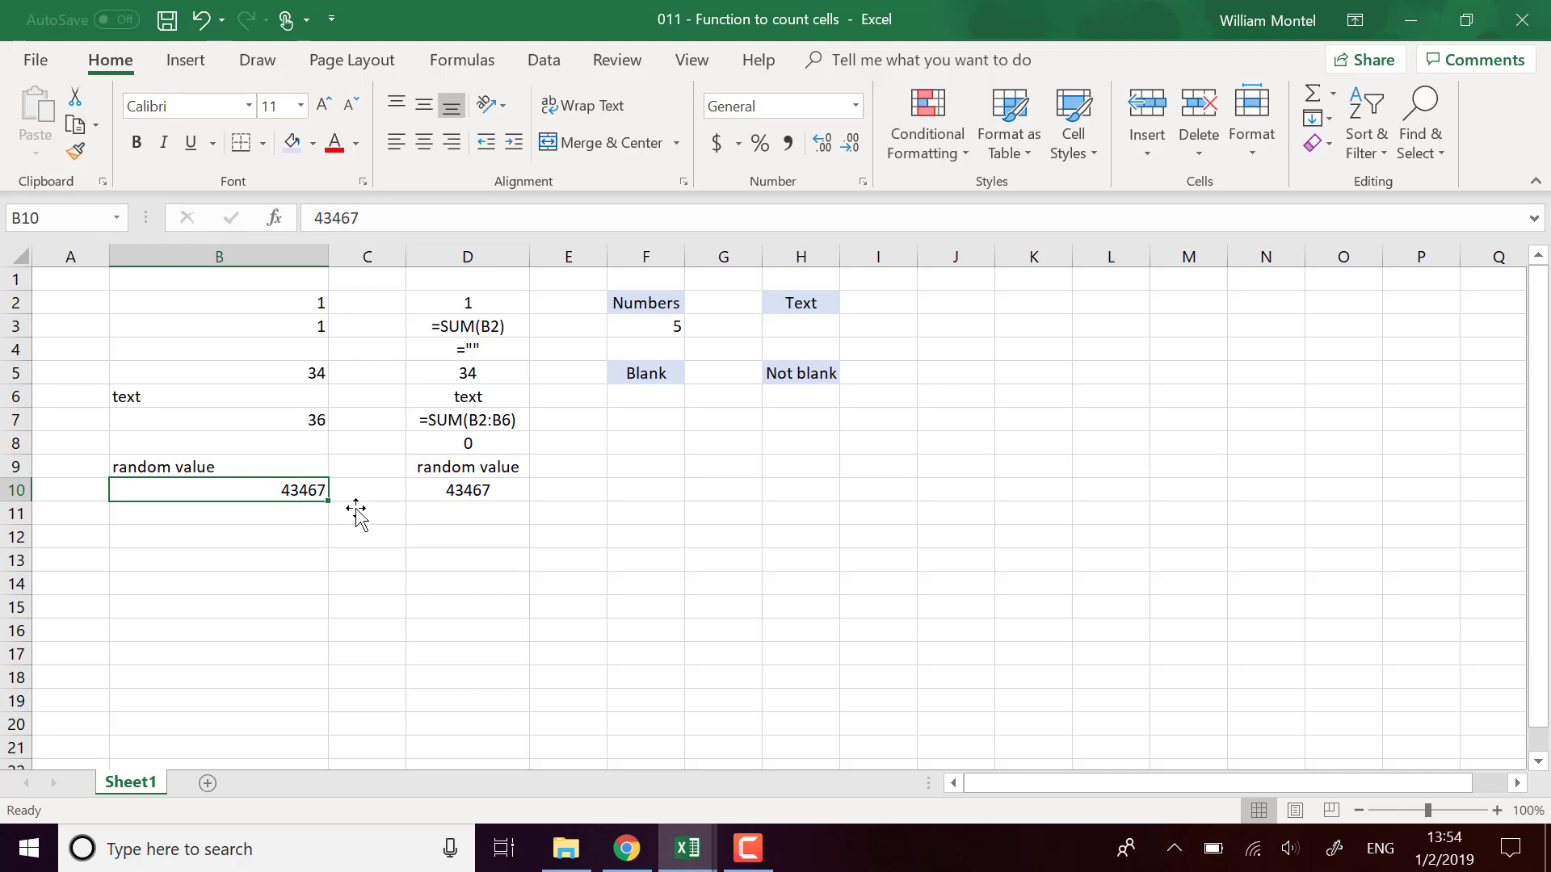
left_click(854, 109)
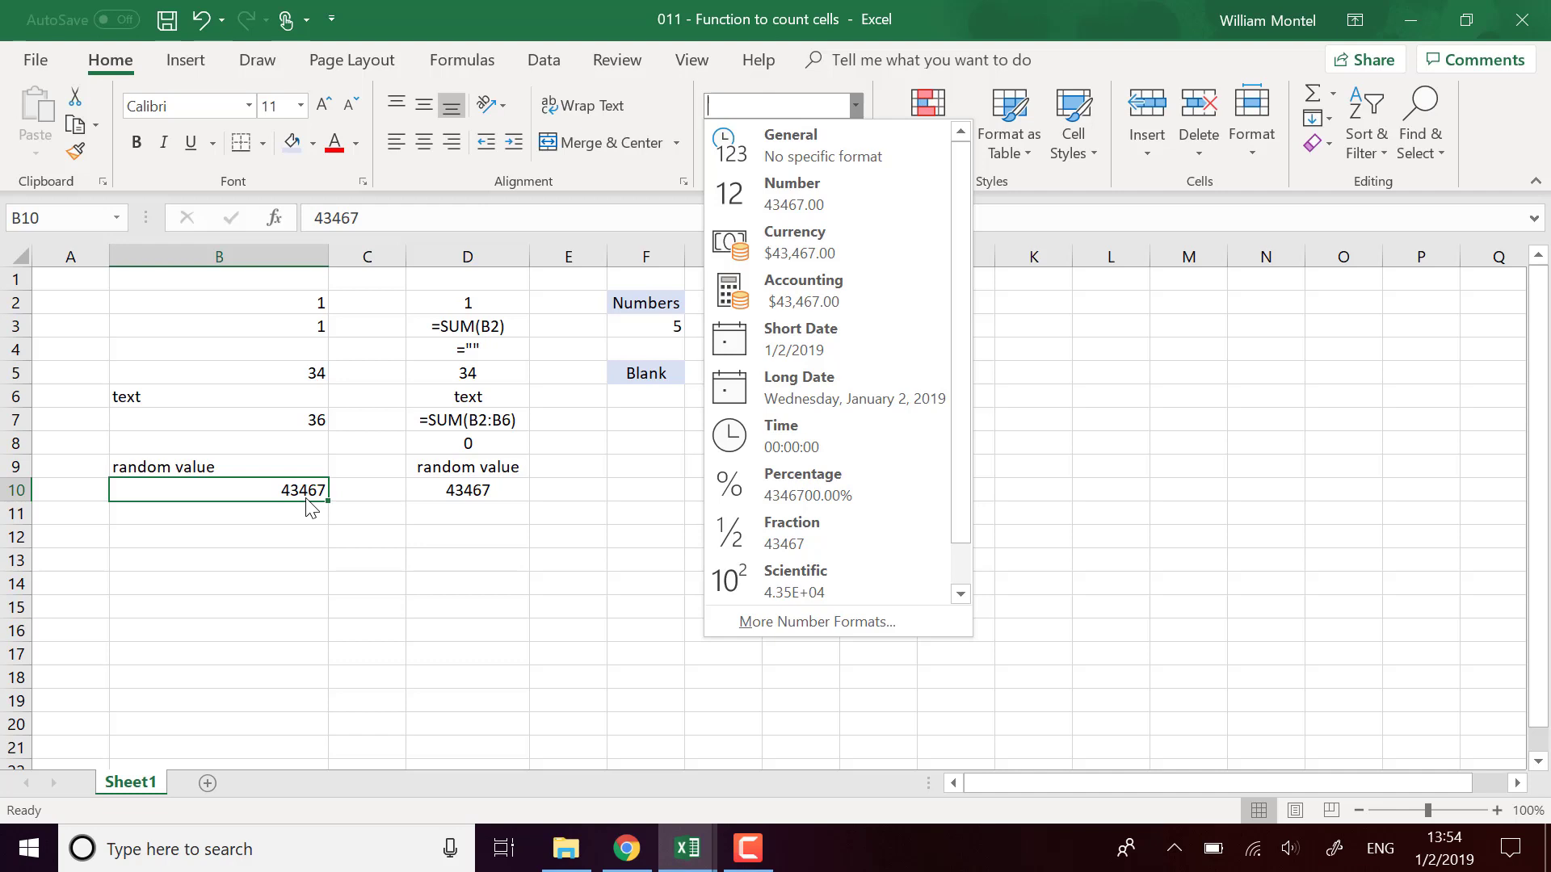
left_click(840, 386)
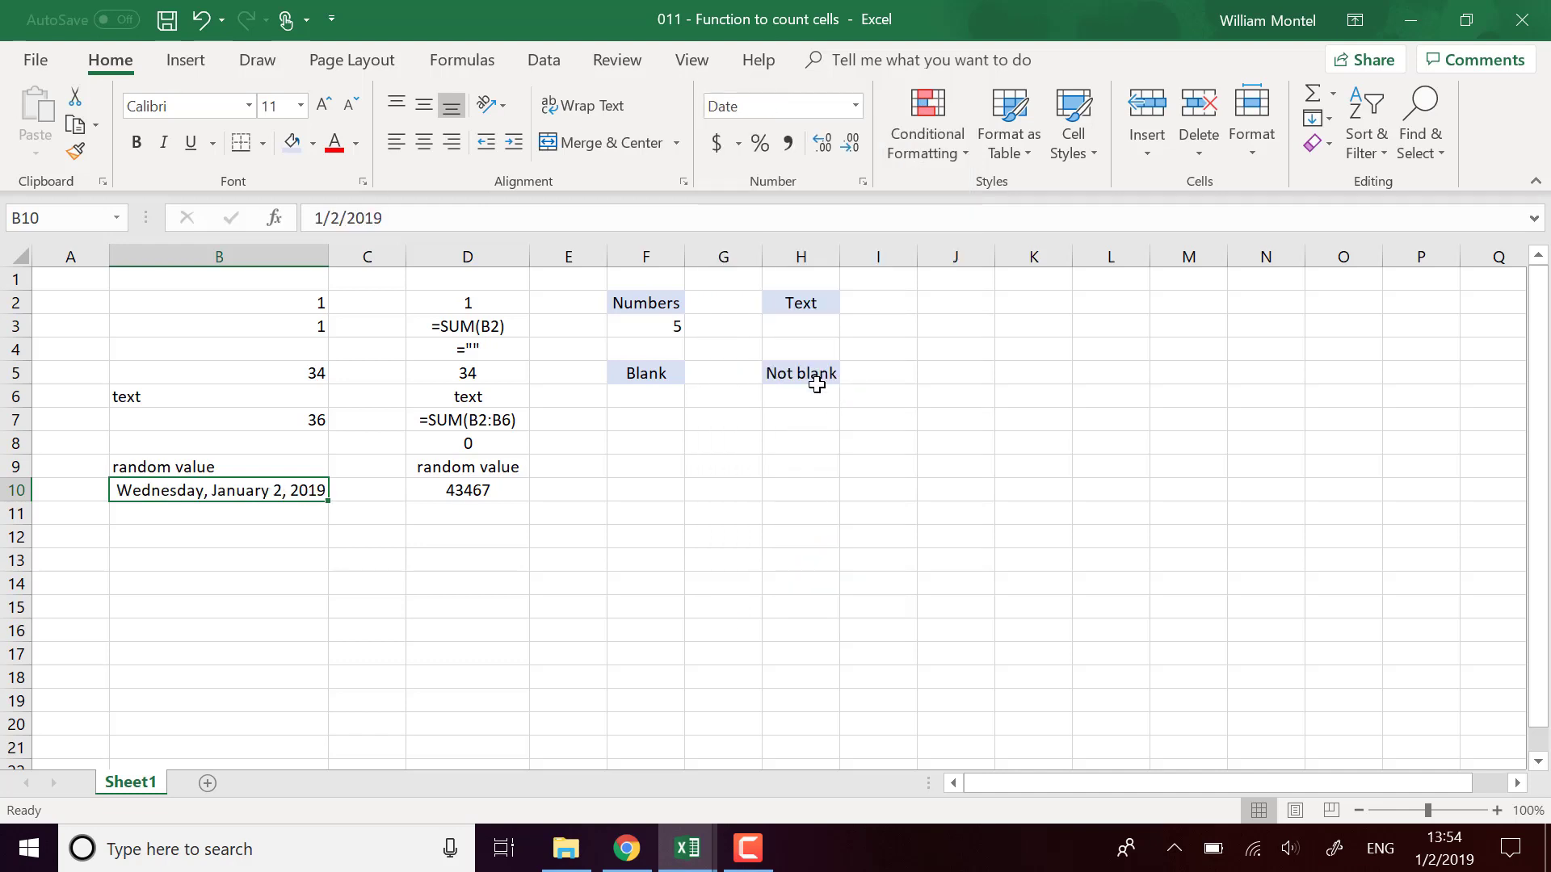
- Review the COUNT formula in F3 and leave it as it is
left_click(664, 323)
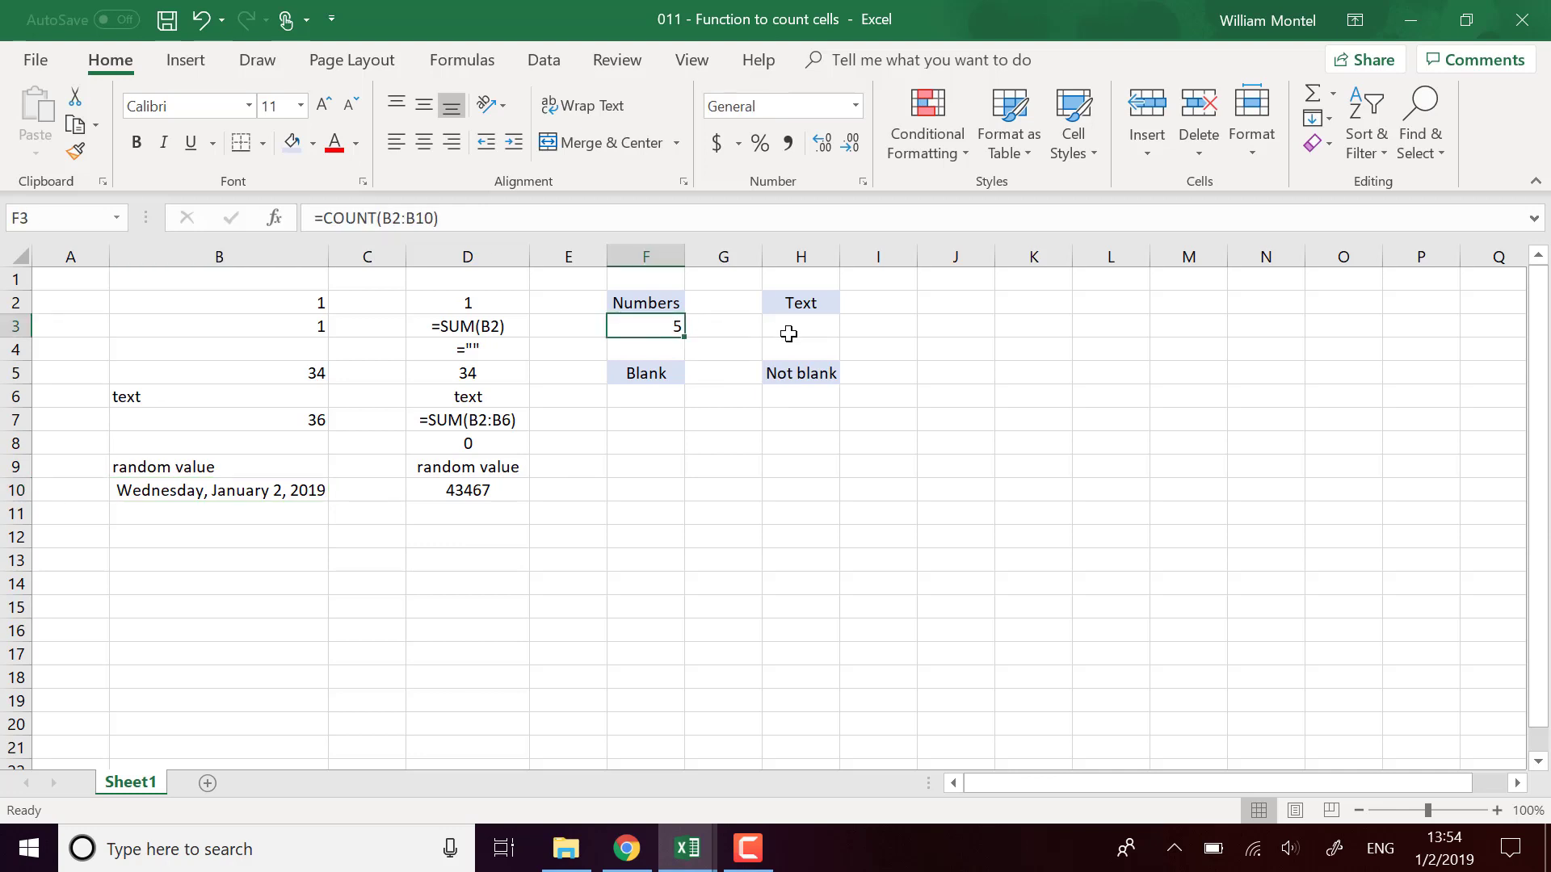
left_click(369, 217)
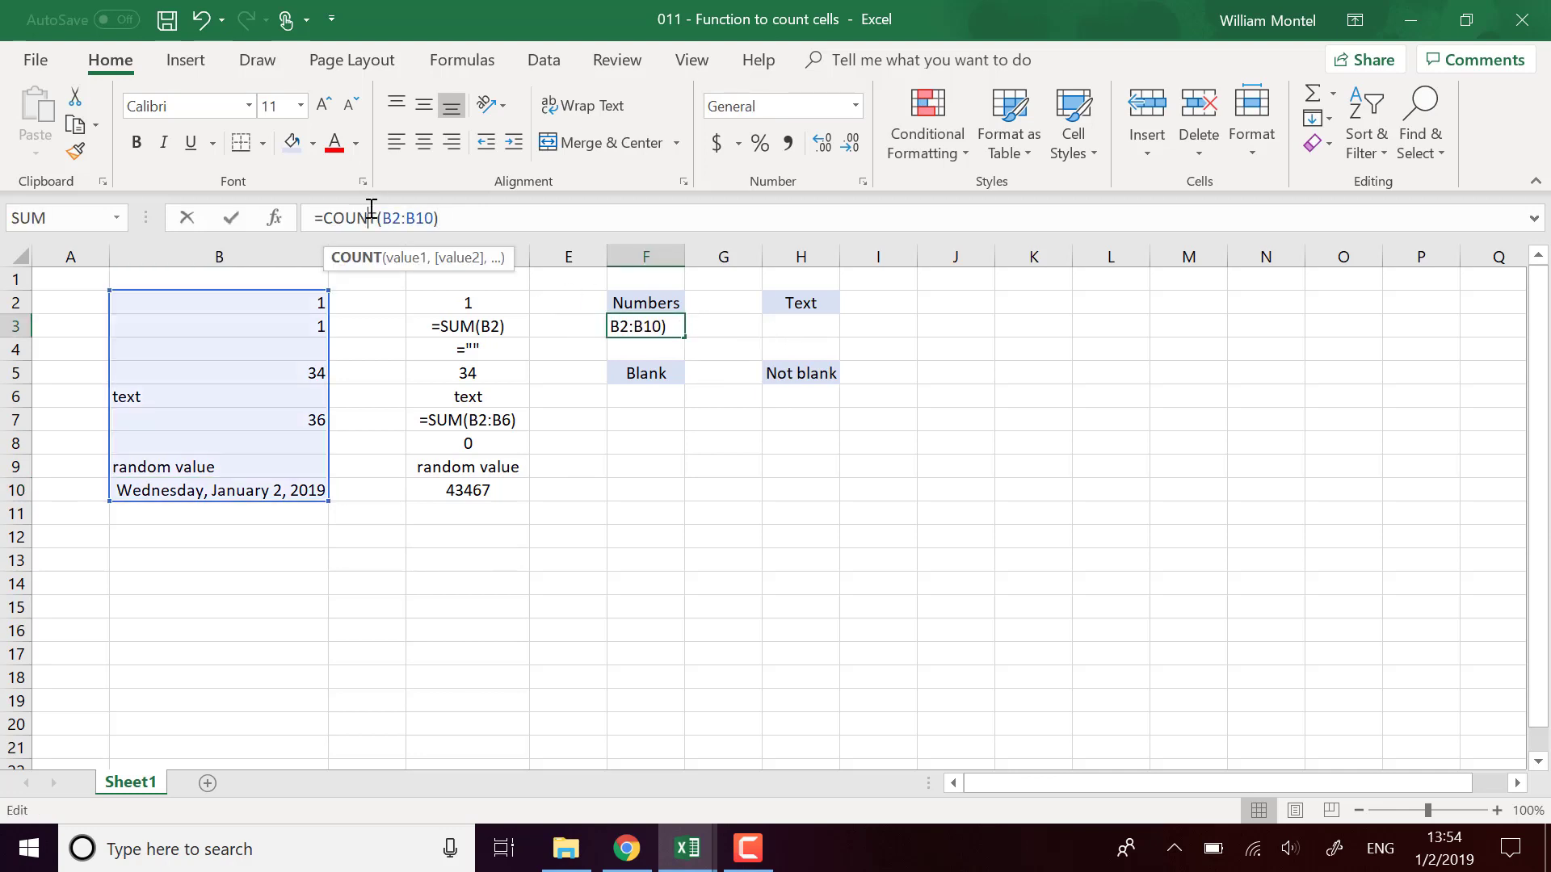
key("ctrl+Return")
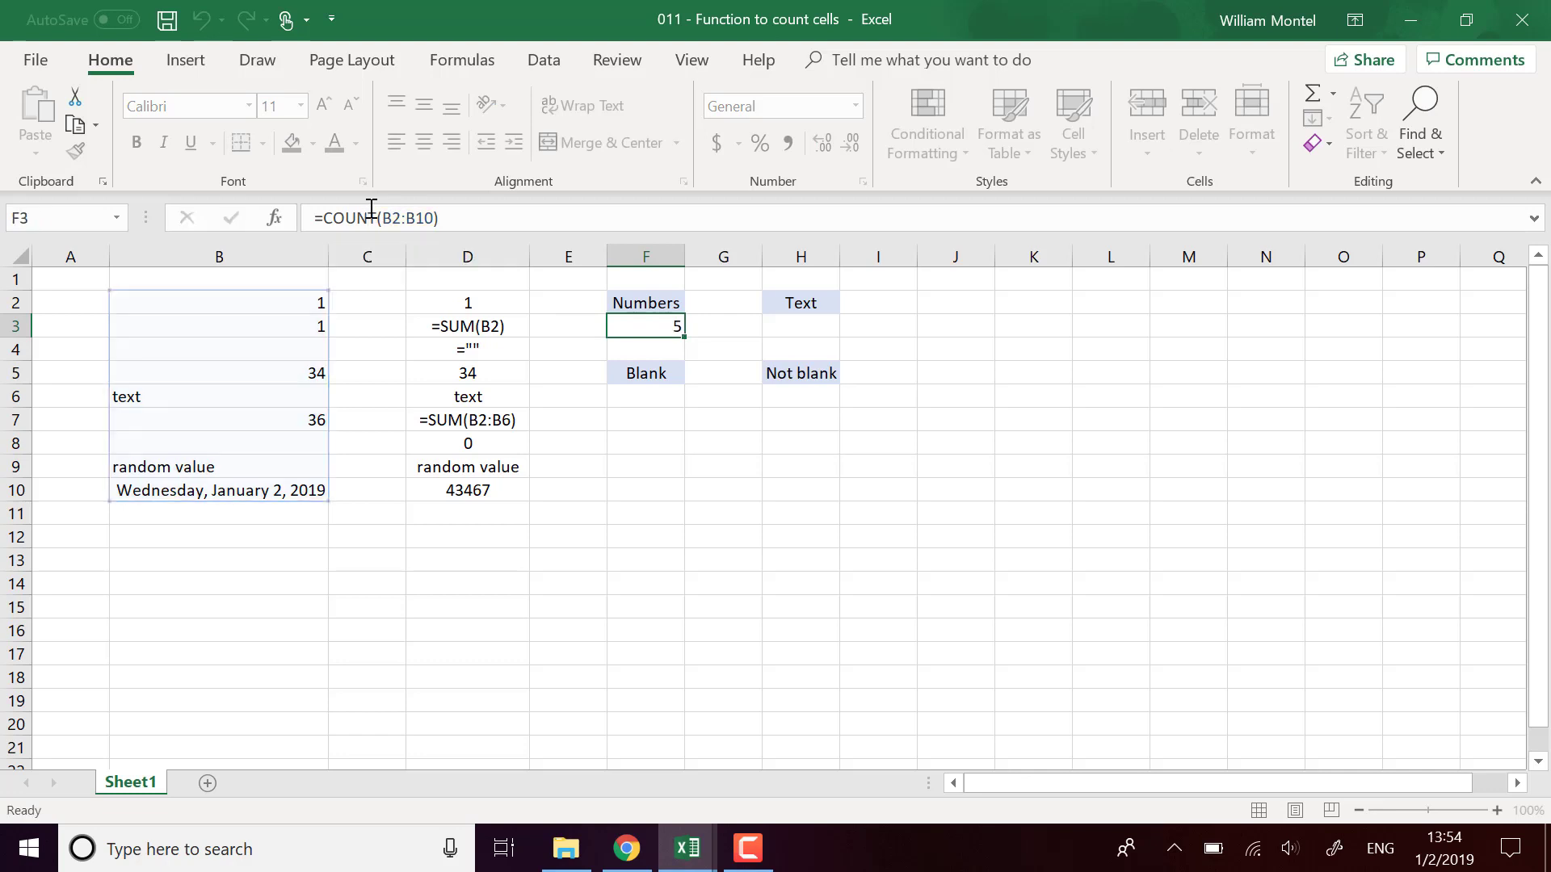
- Count the text cells by entering =COUNTIF(B2:B10,"*") in H3, below the Text heading
left_click(827, 329)
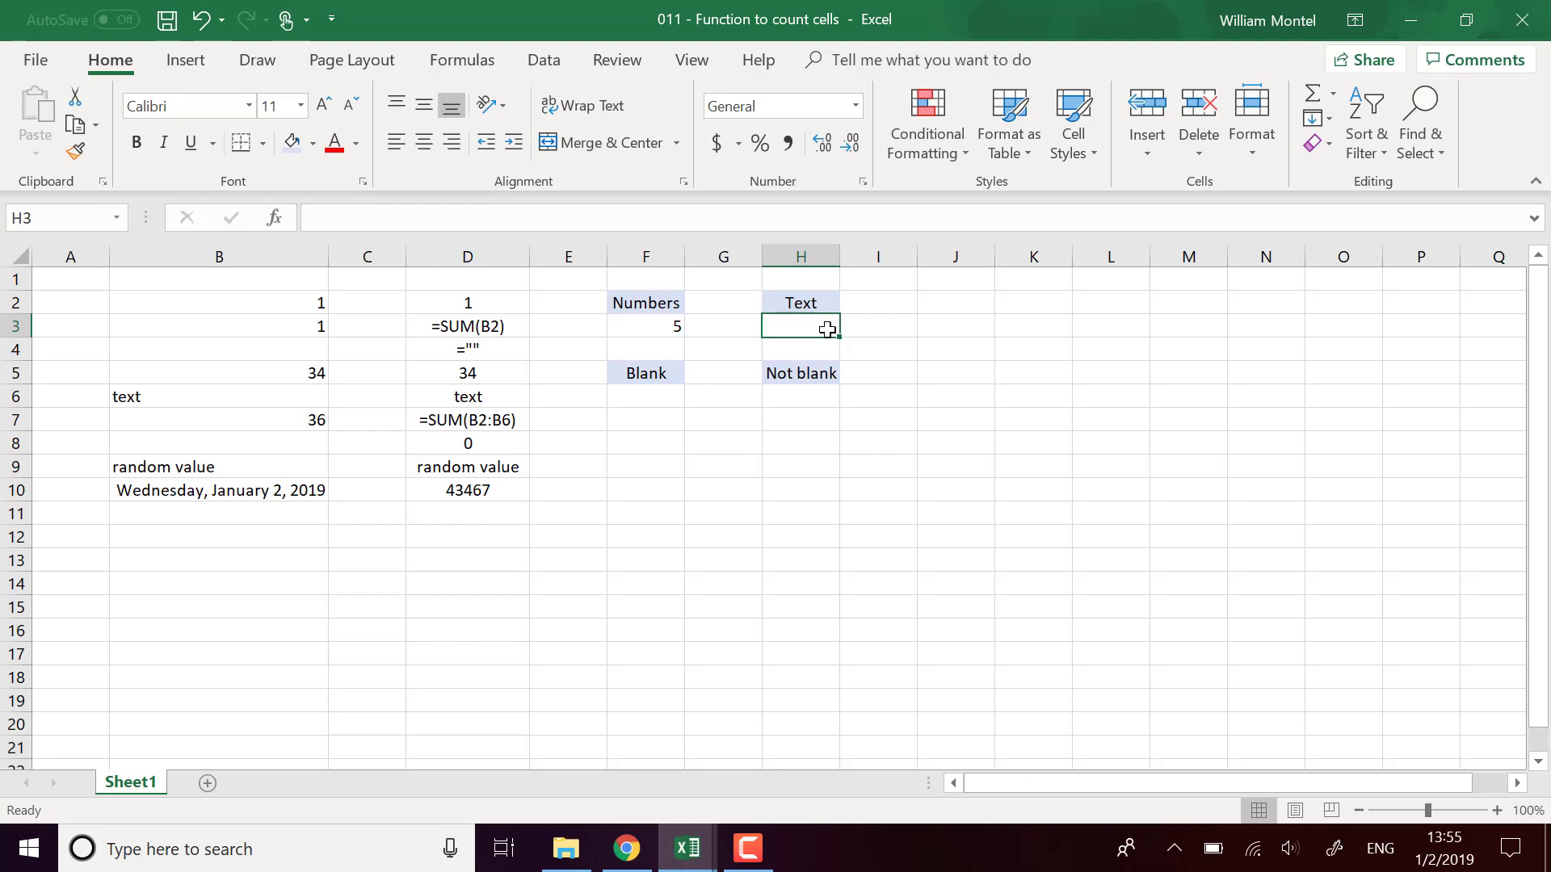
type("=cun")
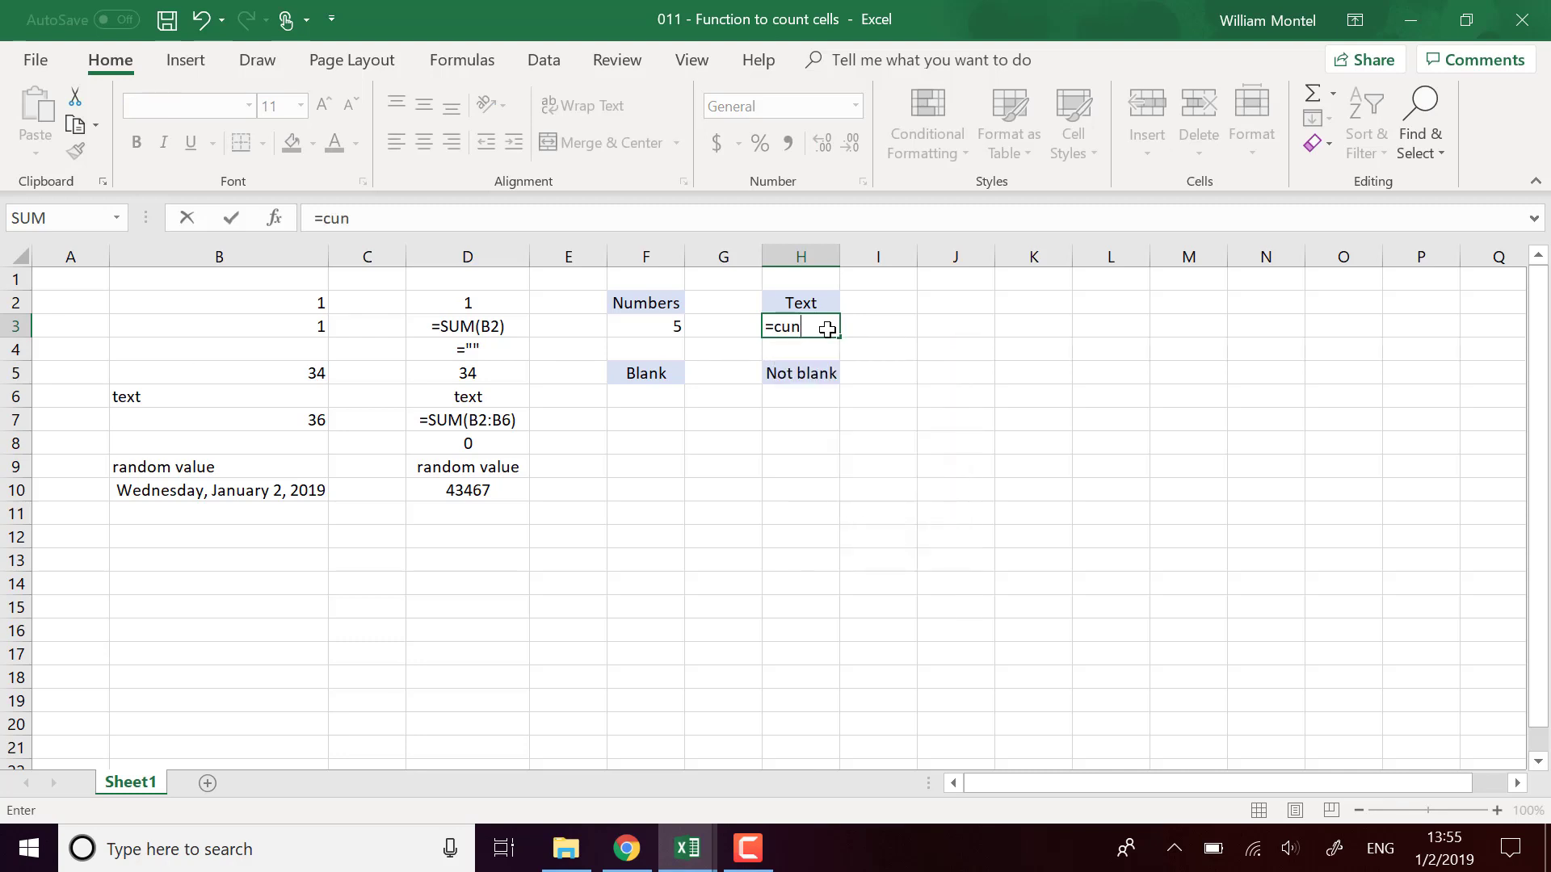
key("BackSpace")
key("BackSpace")
type("ountif(\"*")
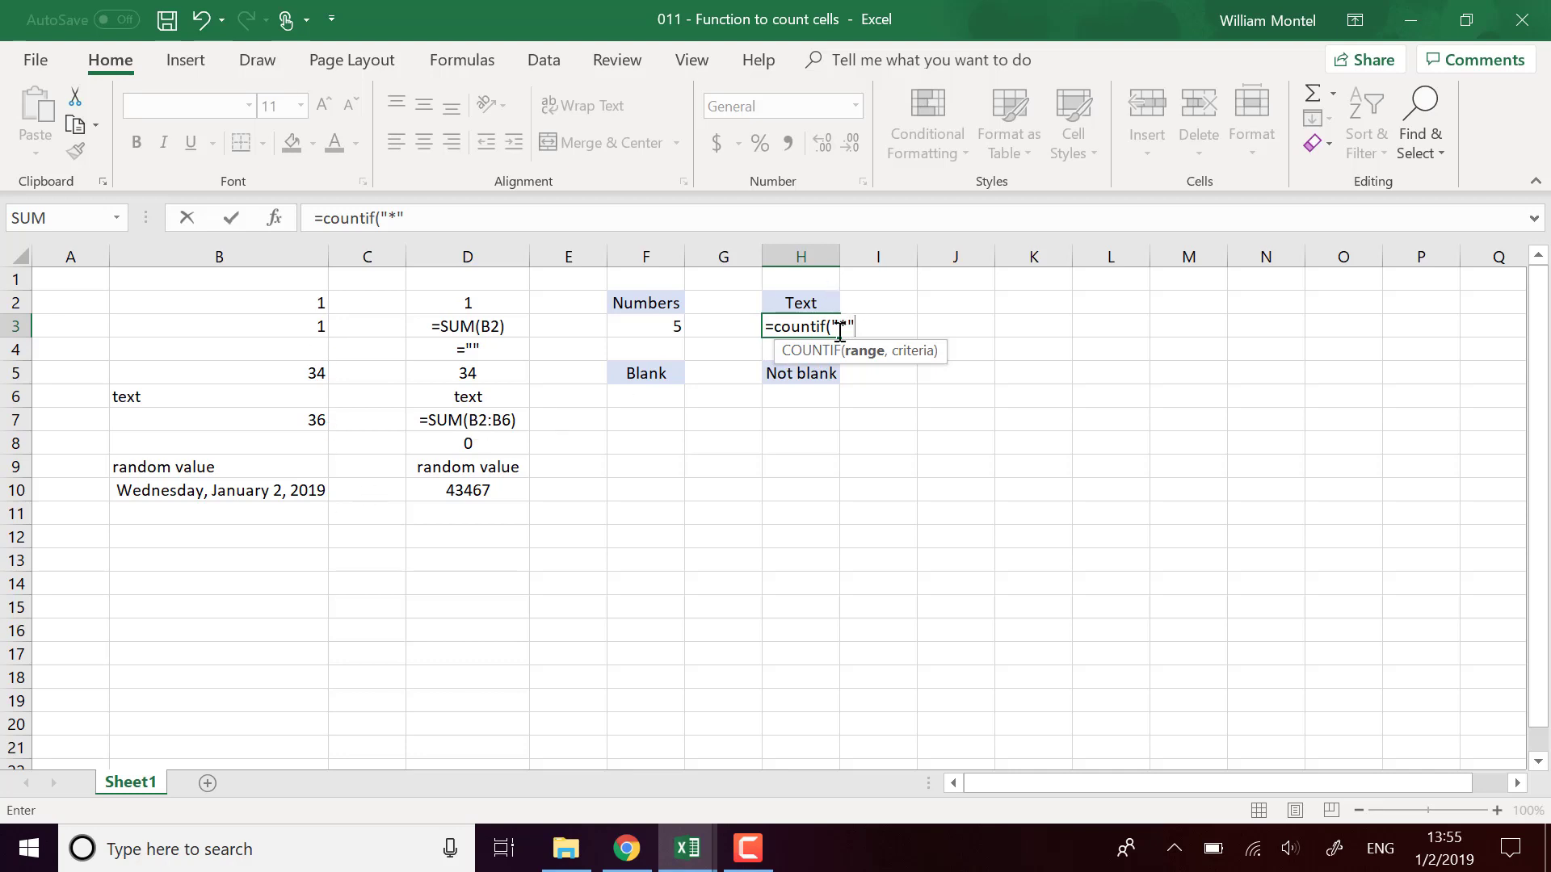
left_click(834, 327)
type(",")
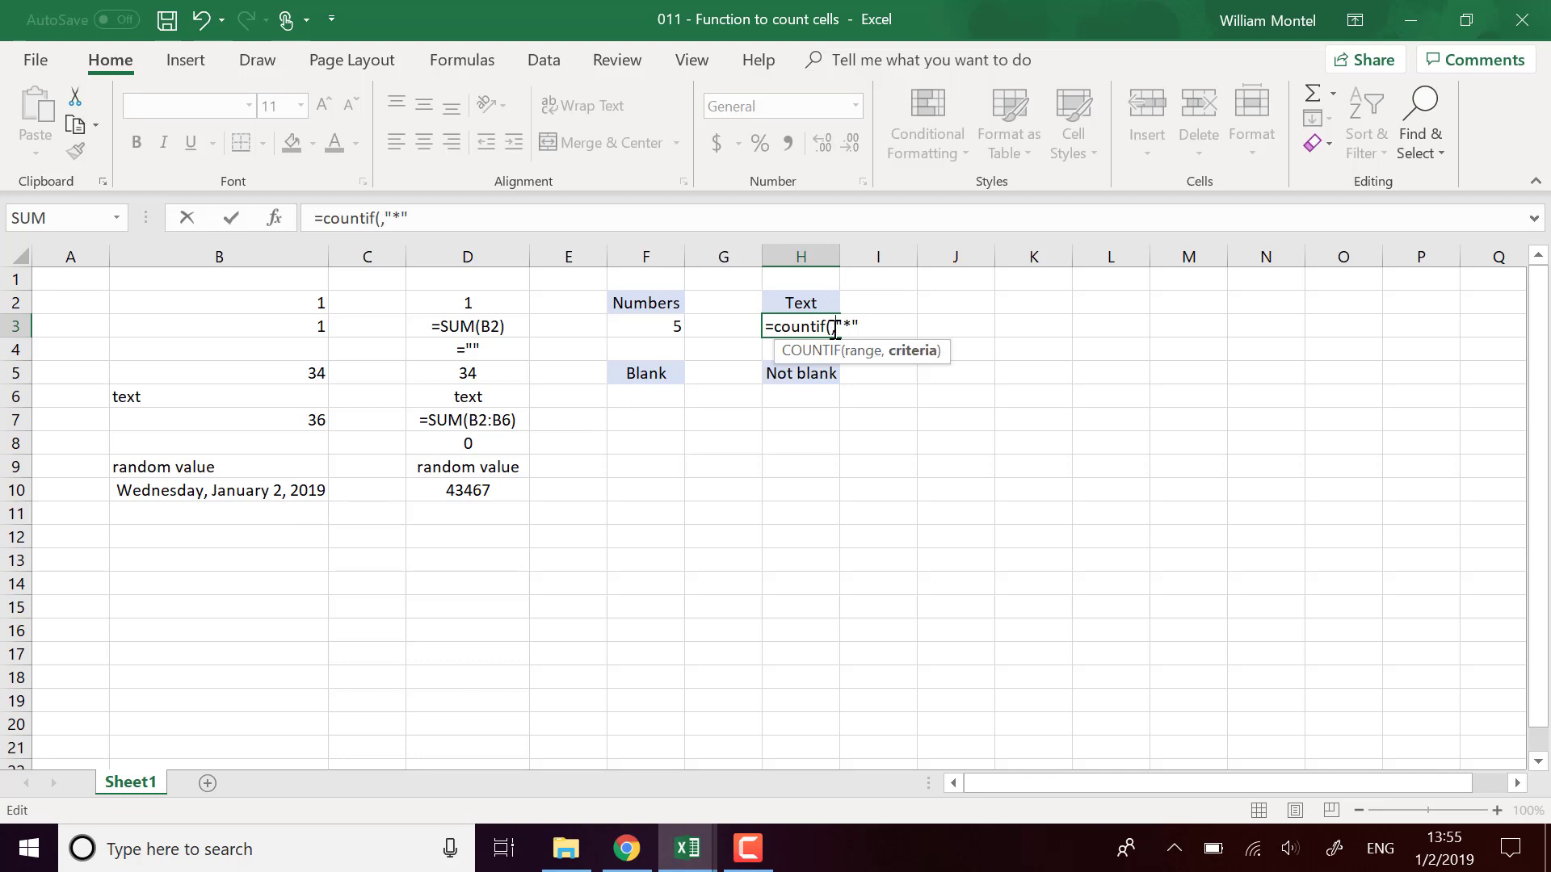
key("Left")
left_click_drag(323, 497, 318, 304)
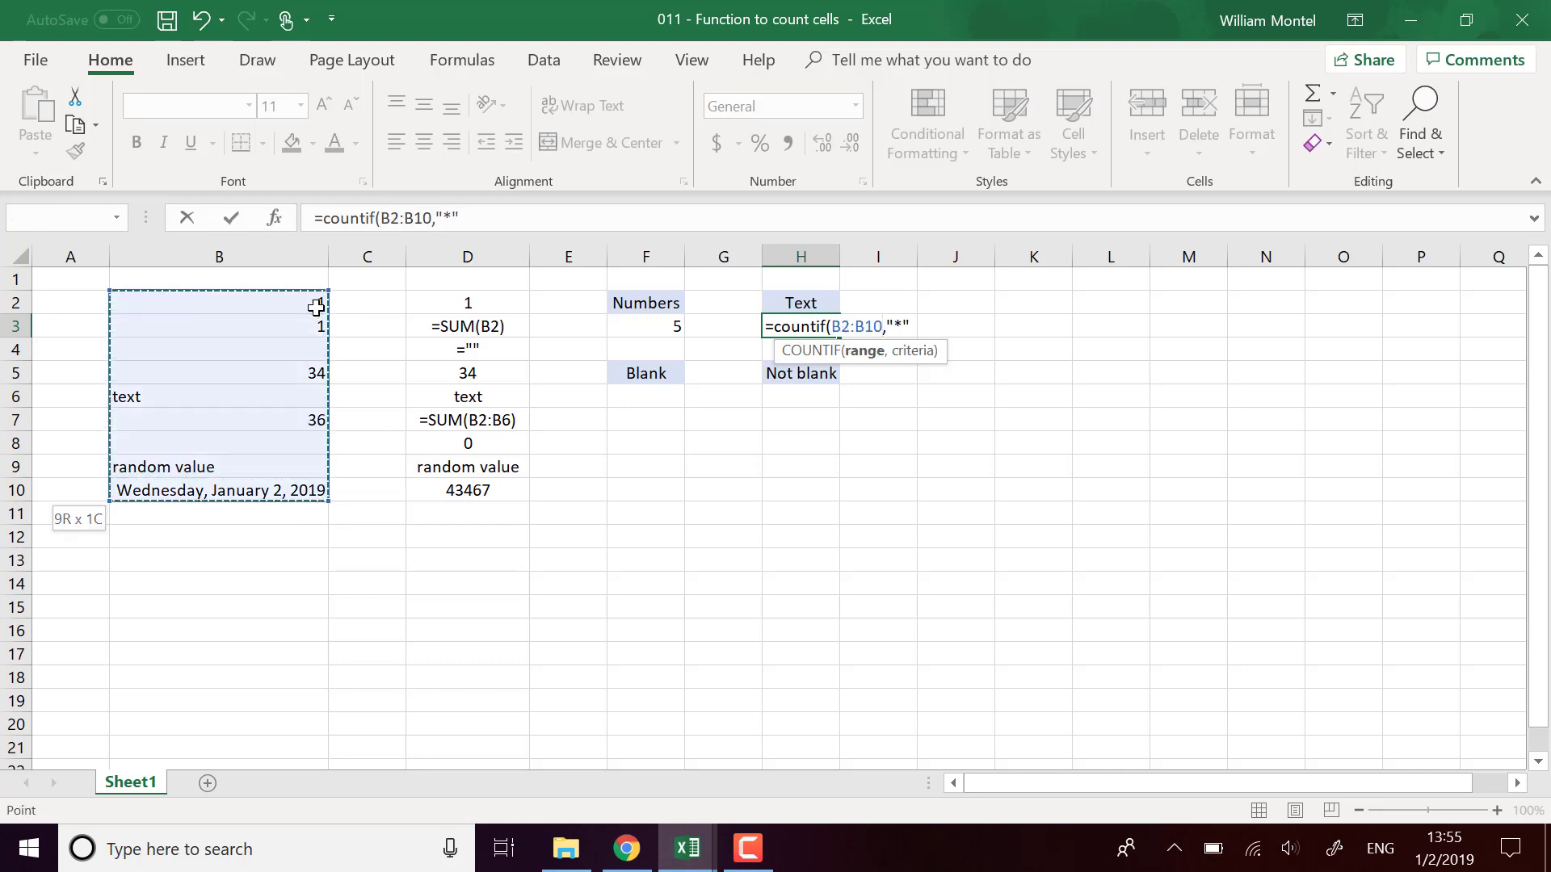
left_click(459, 219)
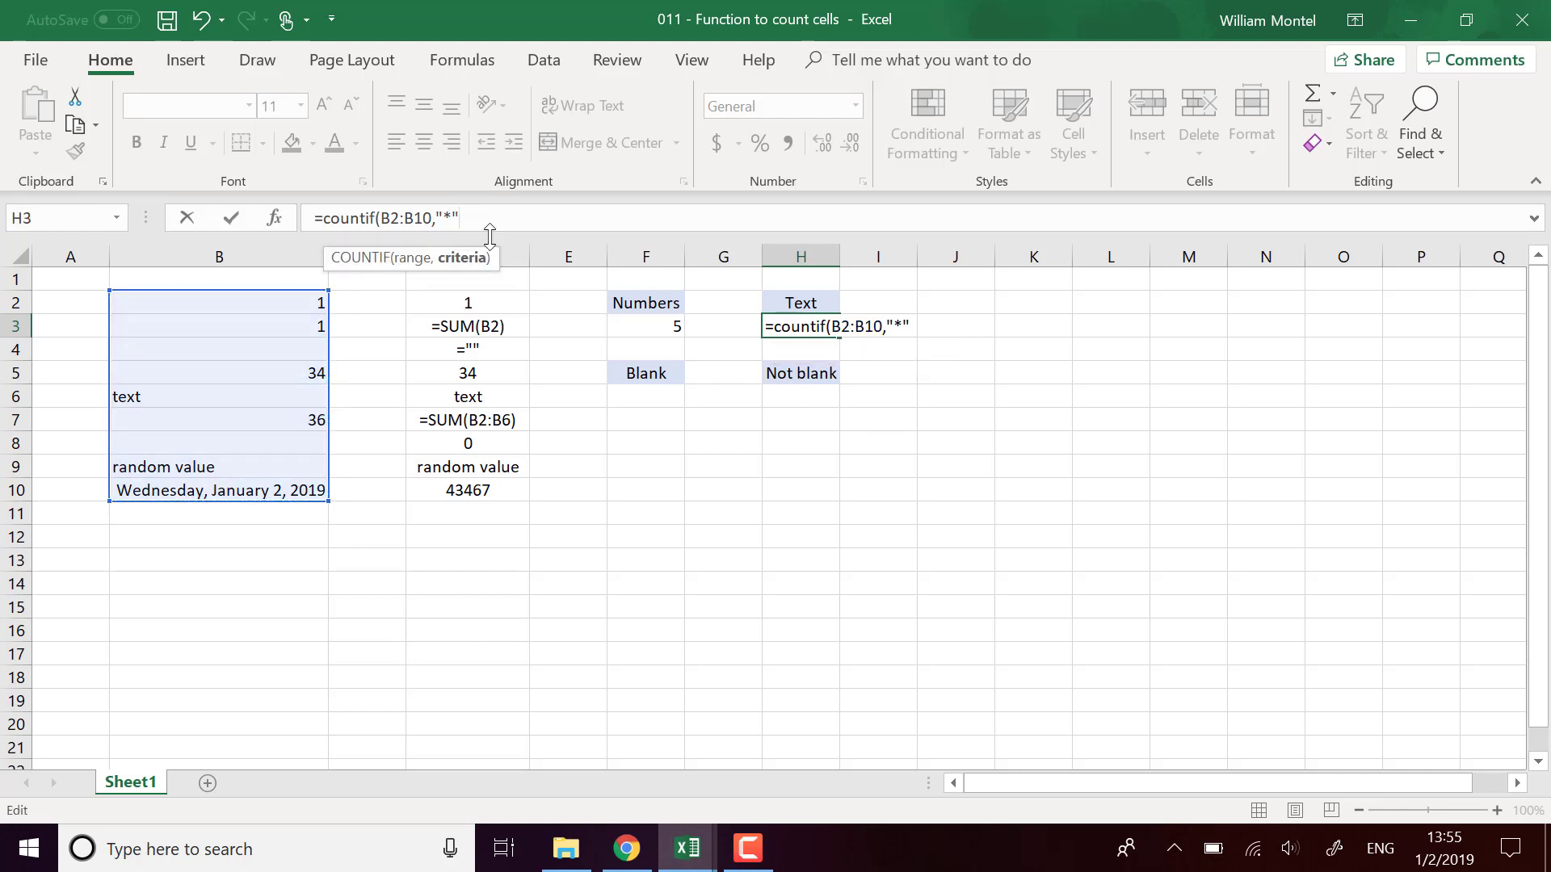
key("Return")
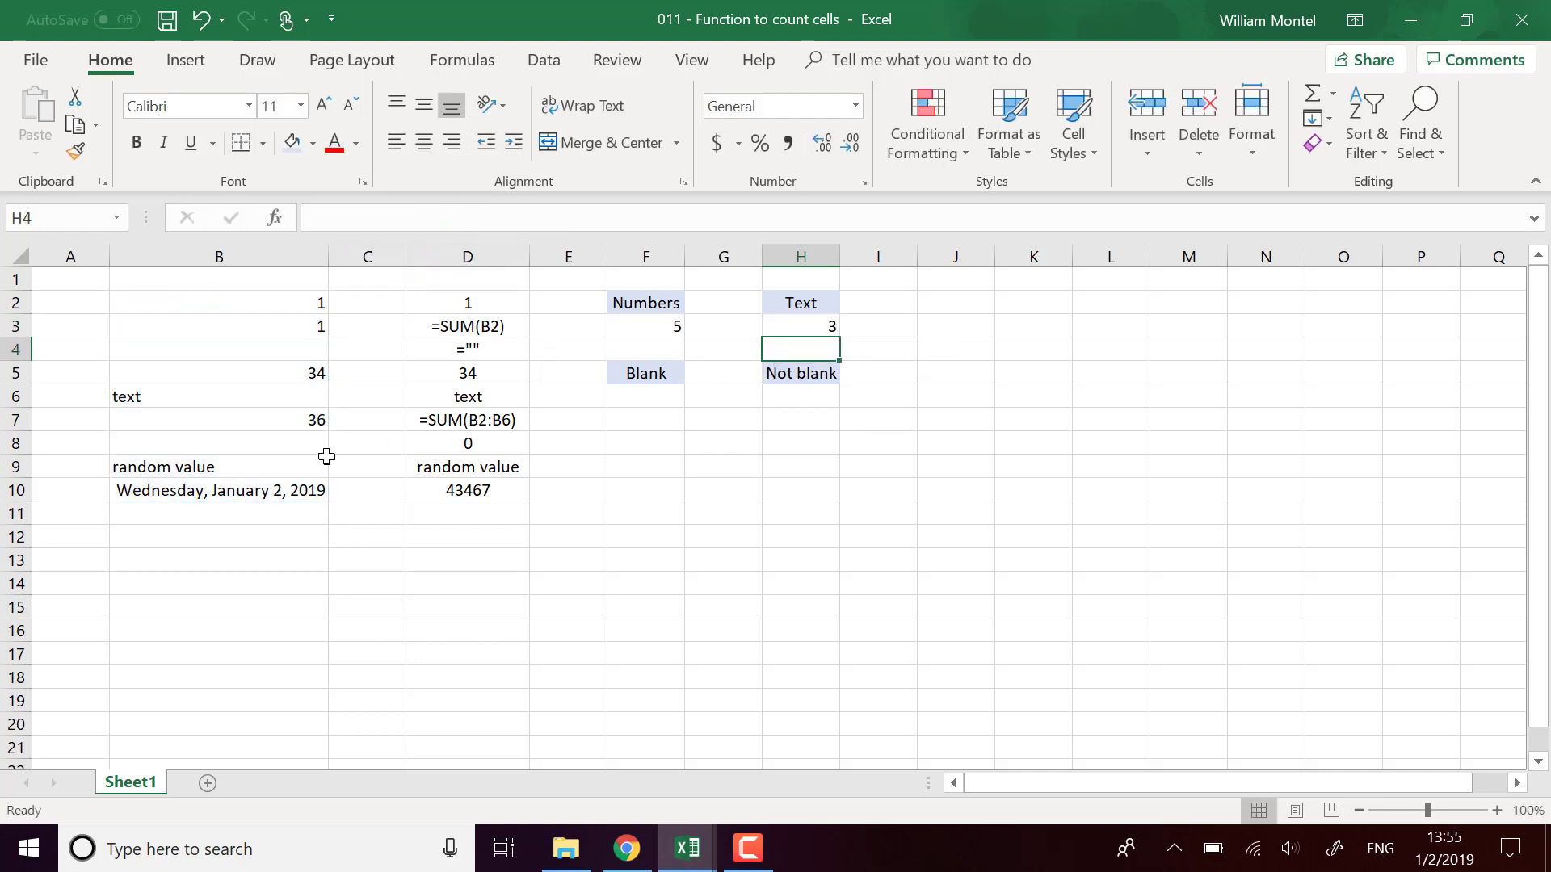
- Compare the contents of B8, B2 and B3 with the COUNTIF formula in H3
left_click(279, 443)
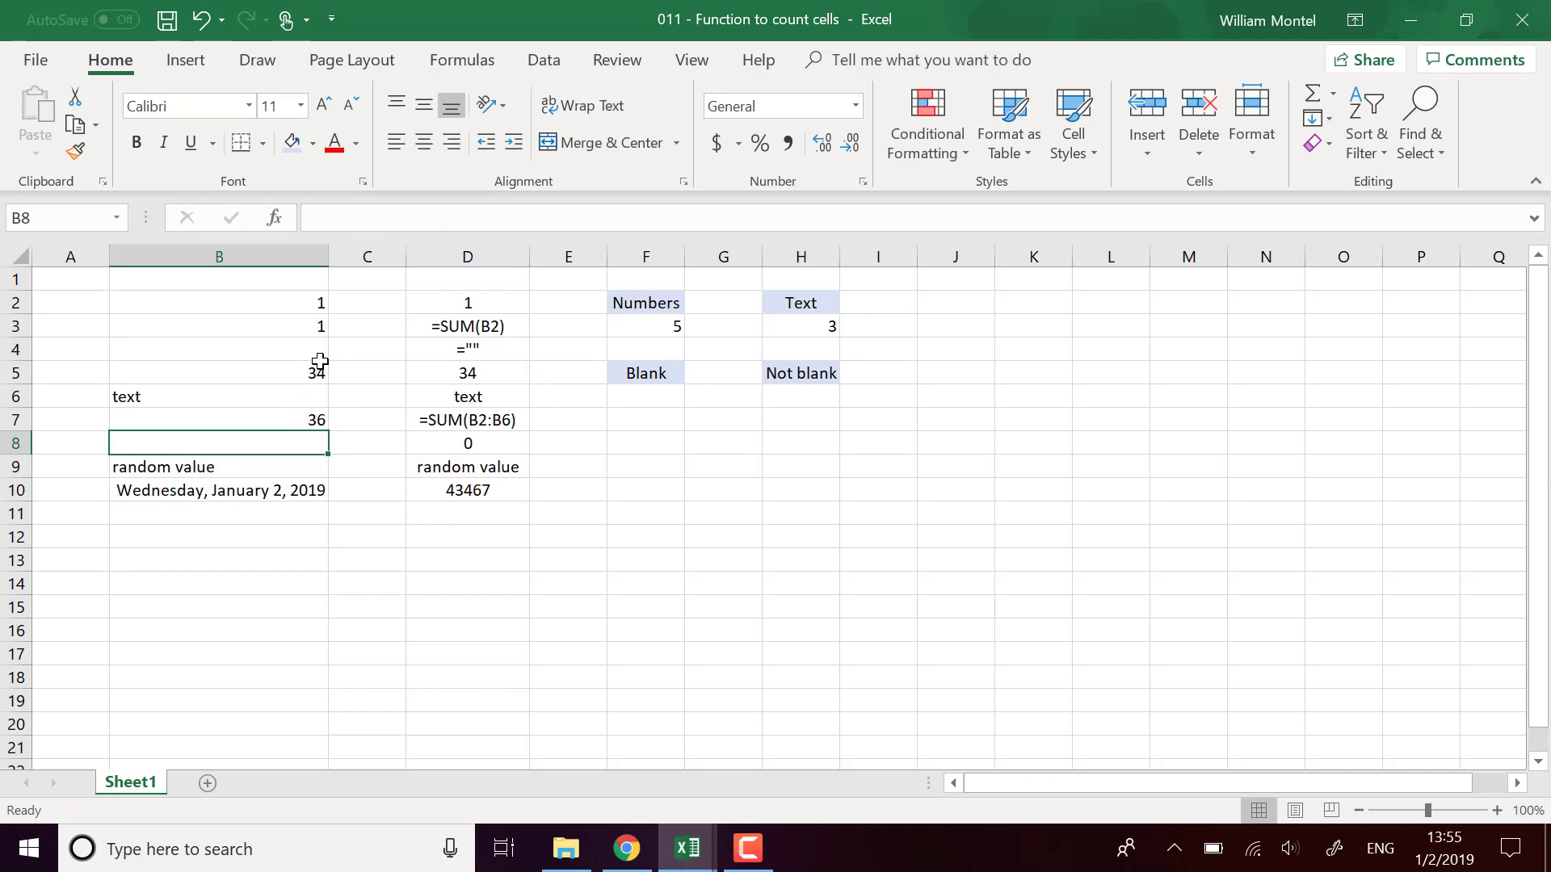
left_click(815, 331)
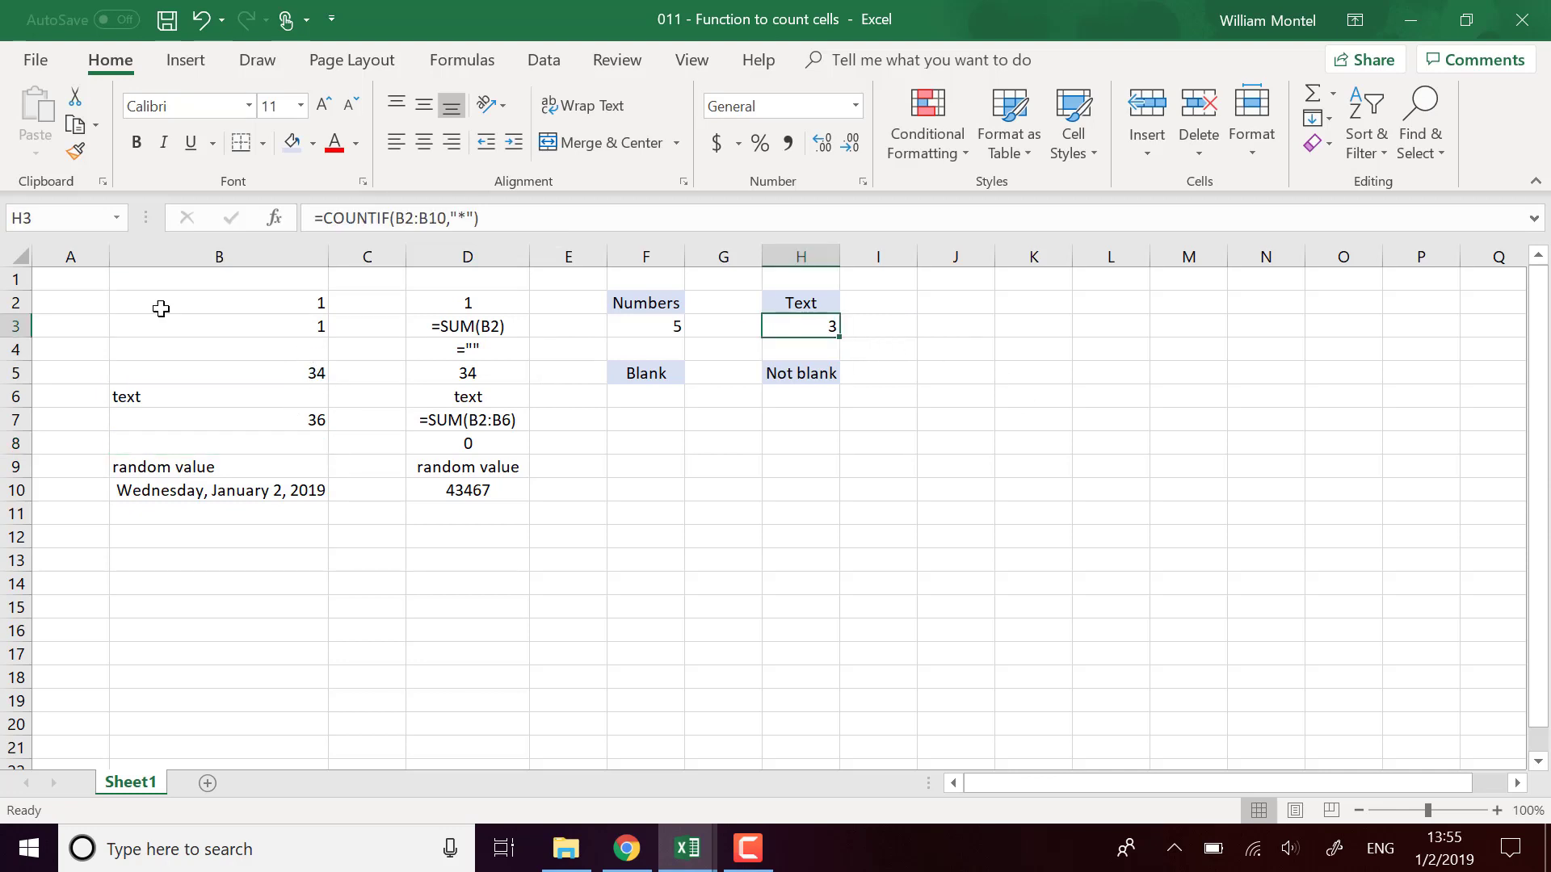
left_click(285, 304)
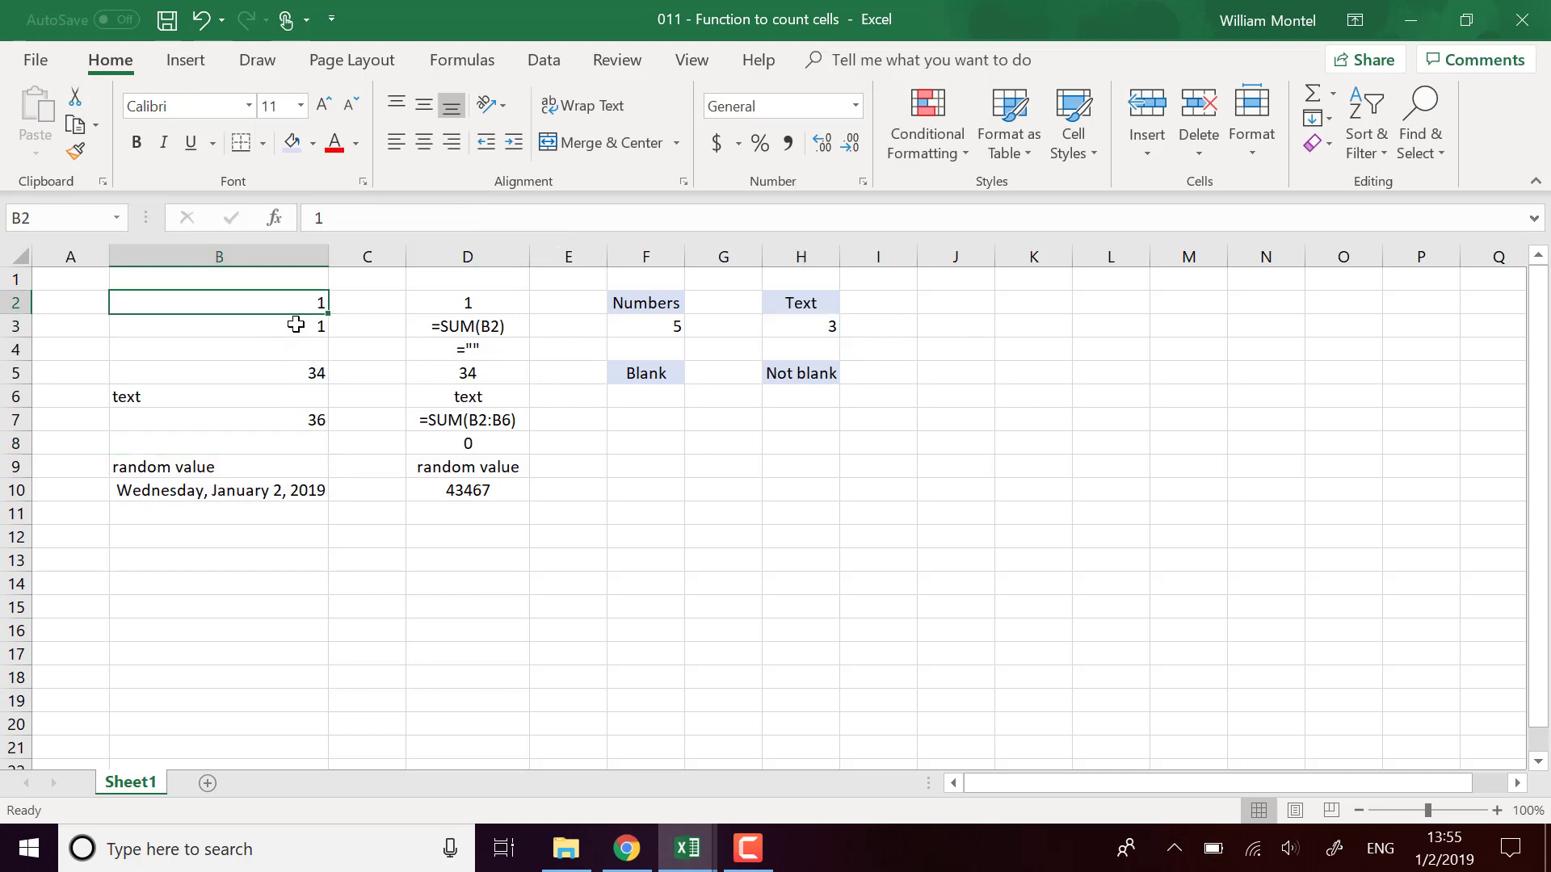
left_click(296, 324)
- Clear the ="" formula from B4, check the text count in H3, and undo the deletion
key("Down")
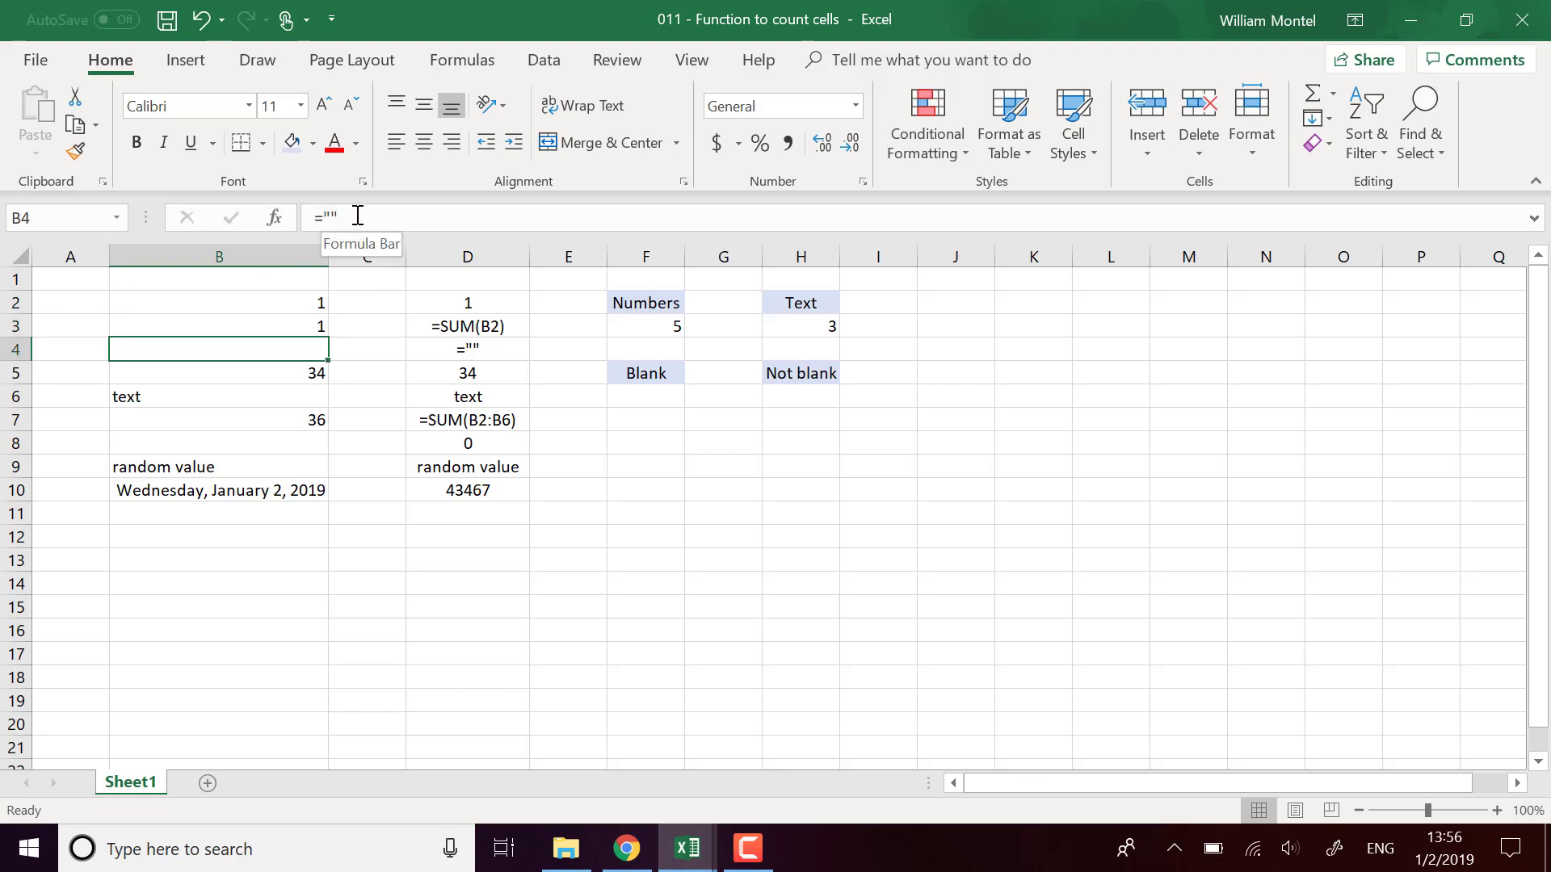
left_click_drag(355, 218, 300, 212)
key("BackSpace")
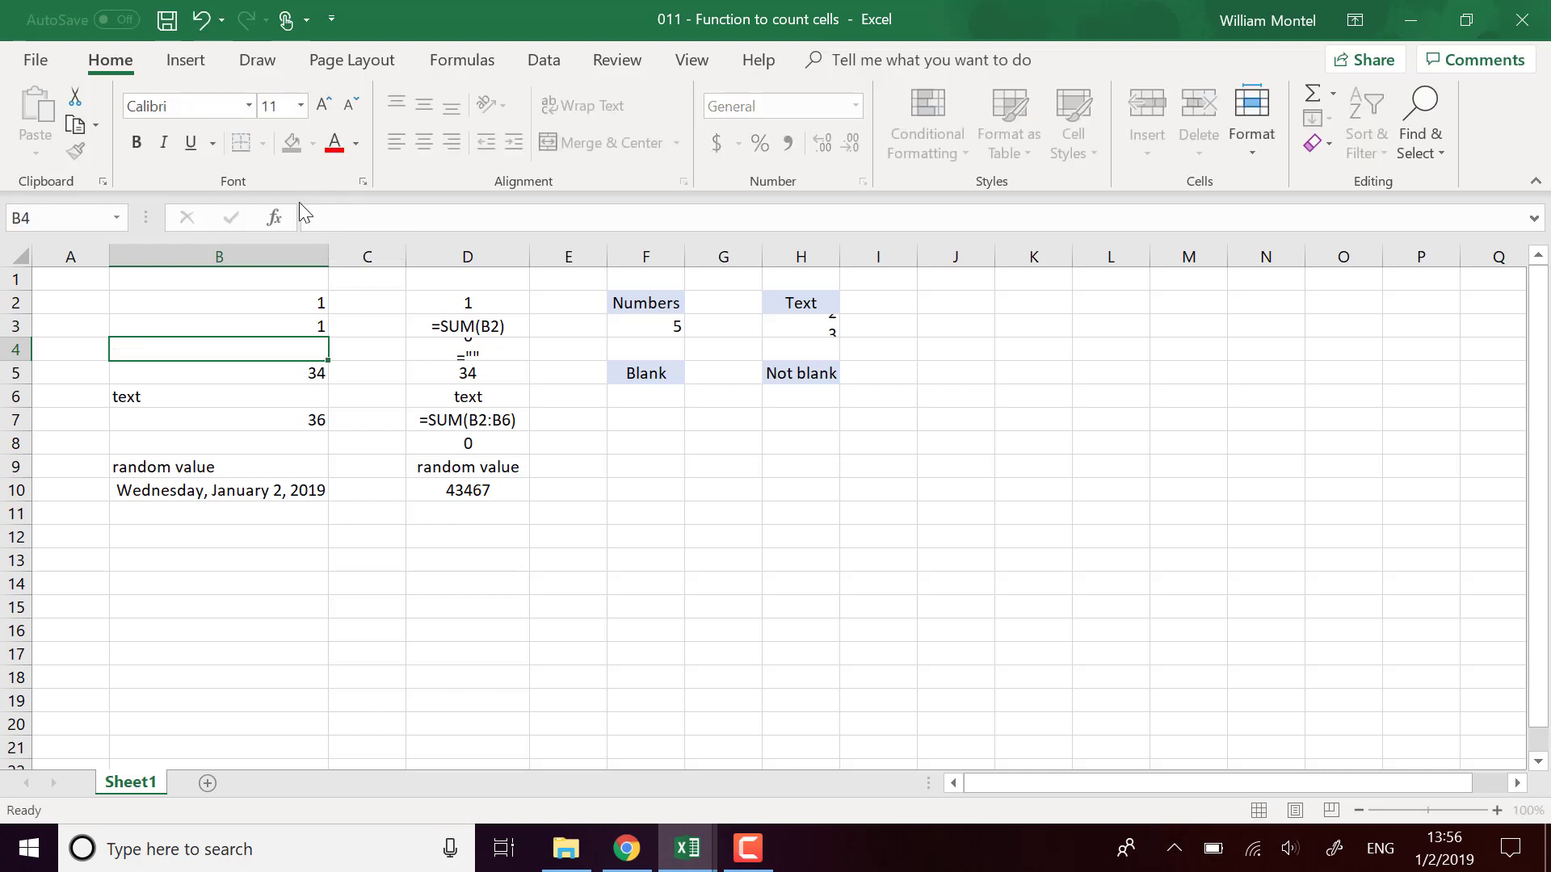
key("Return")
left_click(807, 337)
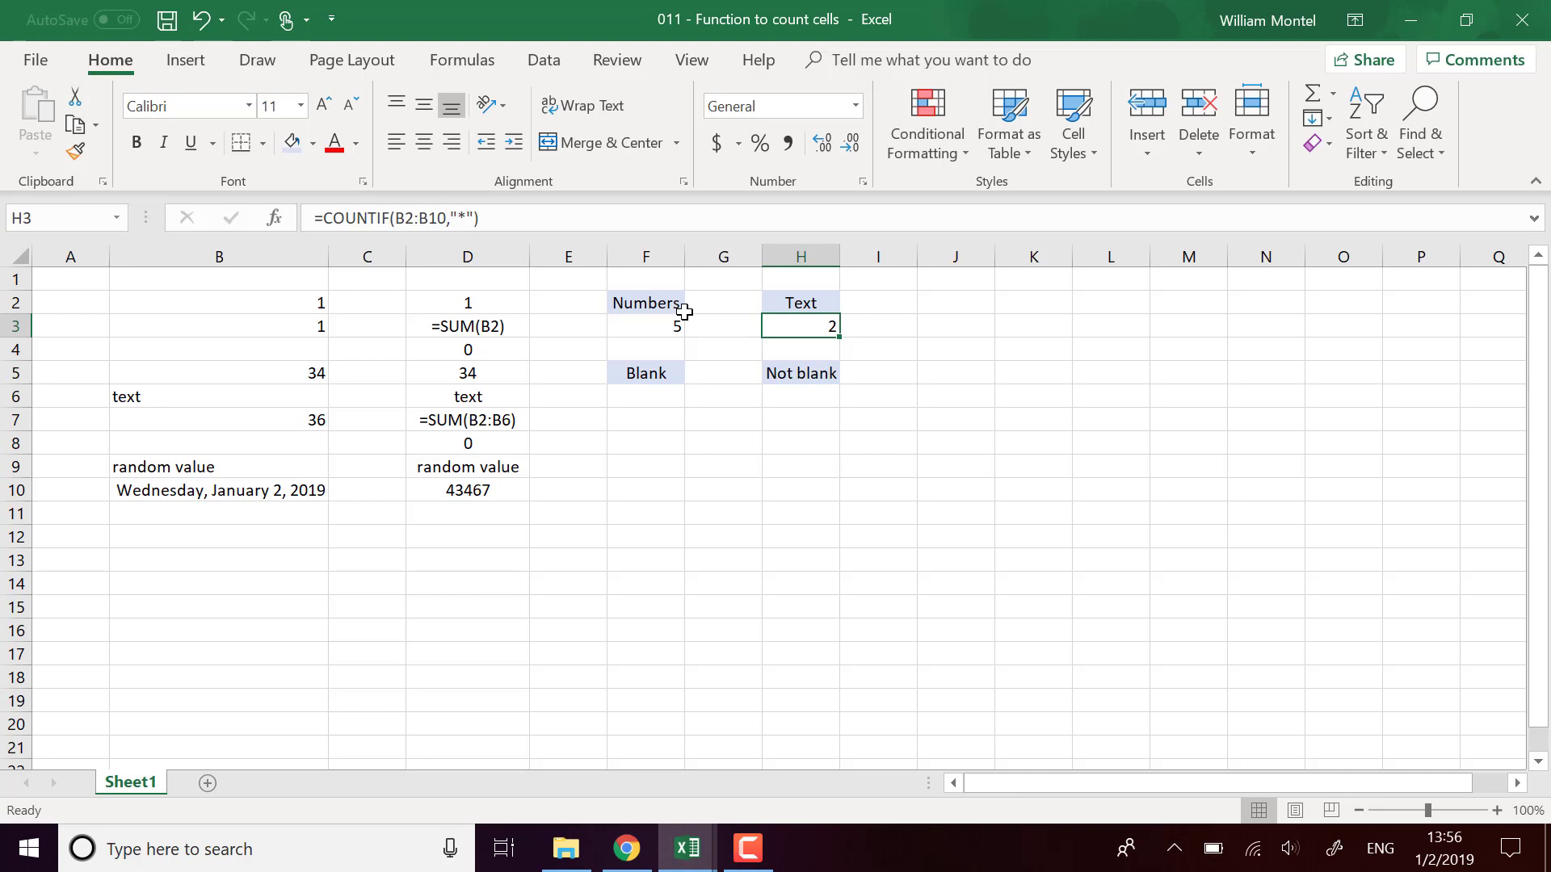
key("ctrl+z")
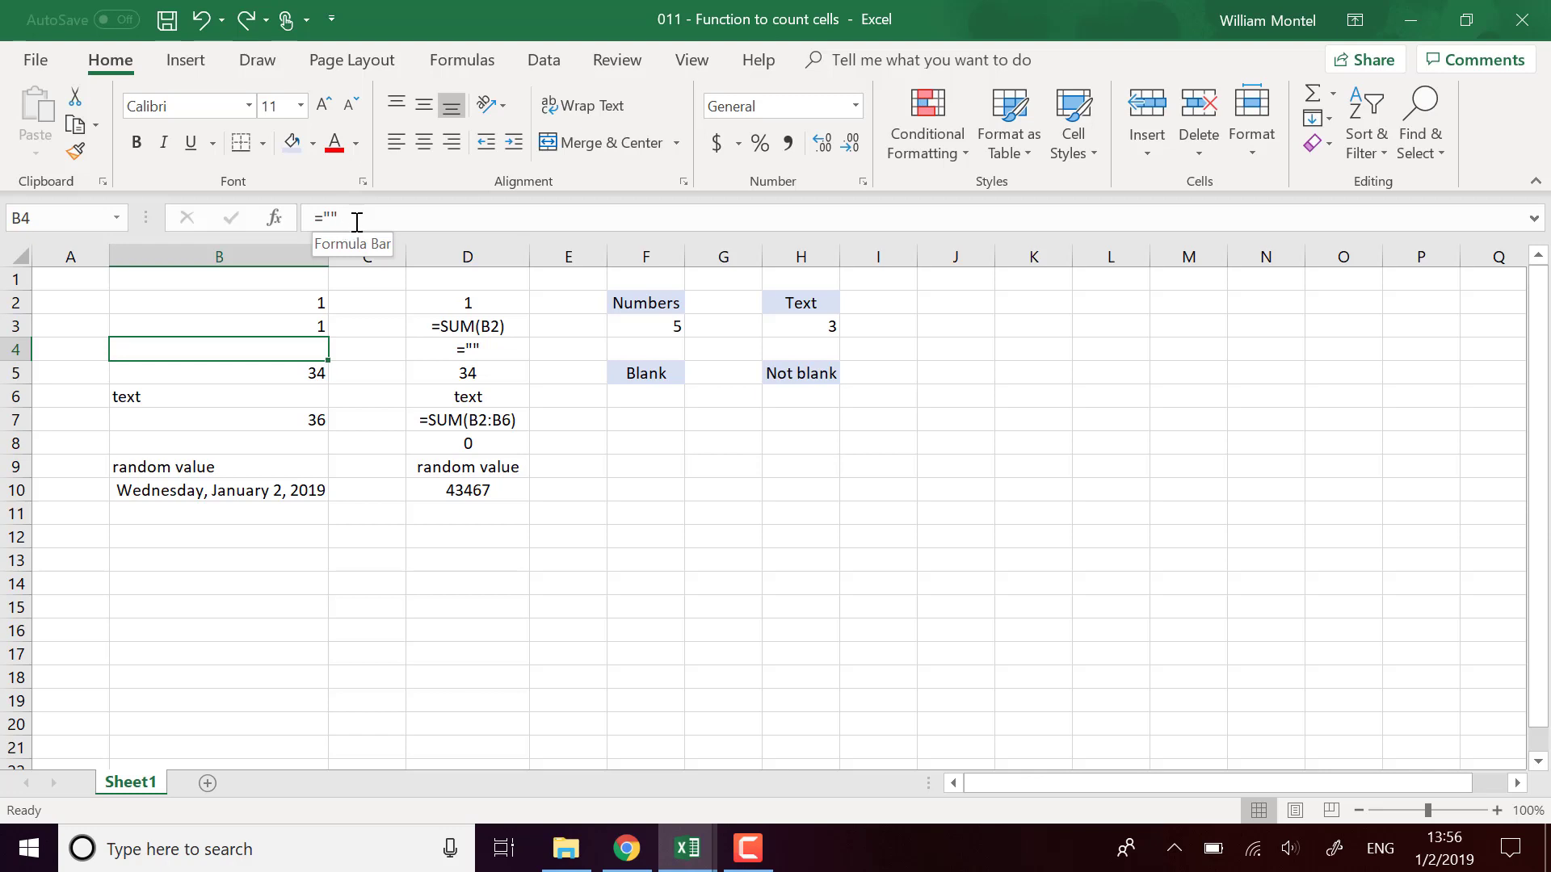
- Inspect the text entries in B6 and B9 that the text count covers
left_click(246, 396)
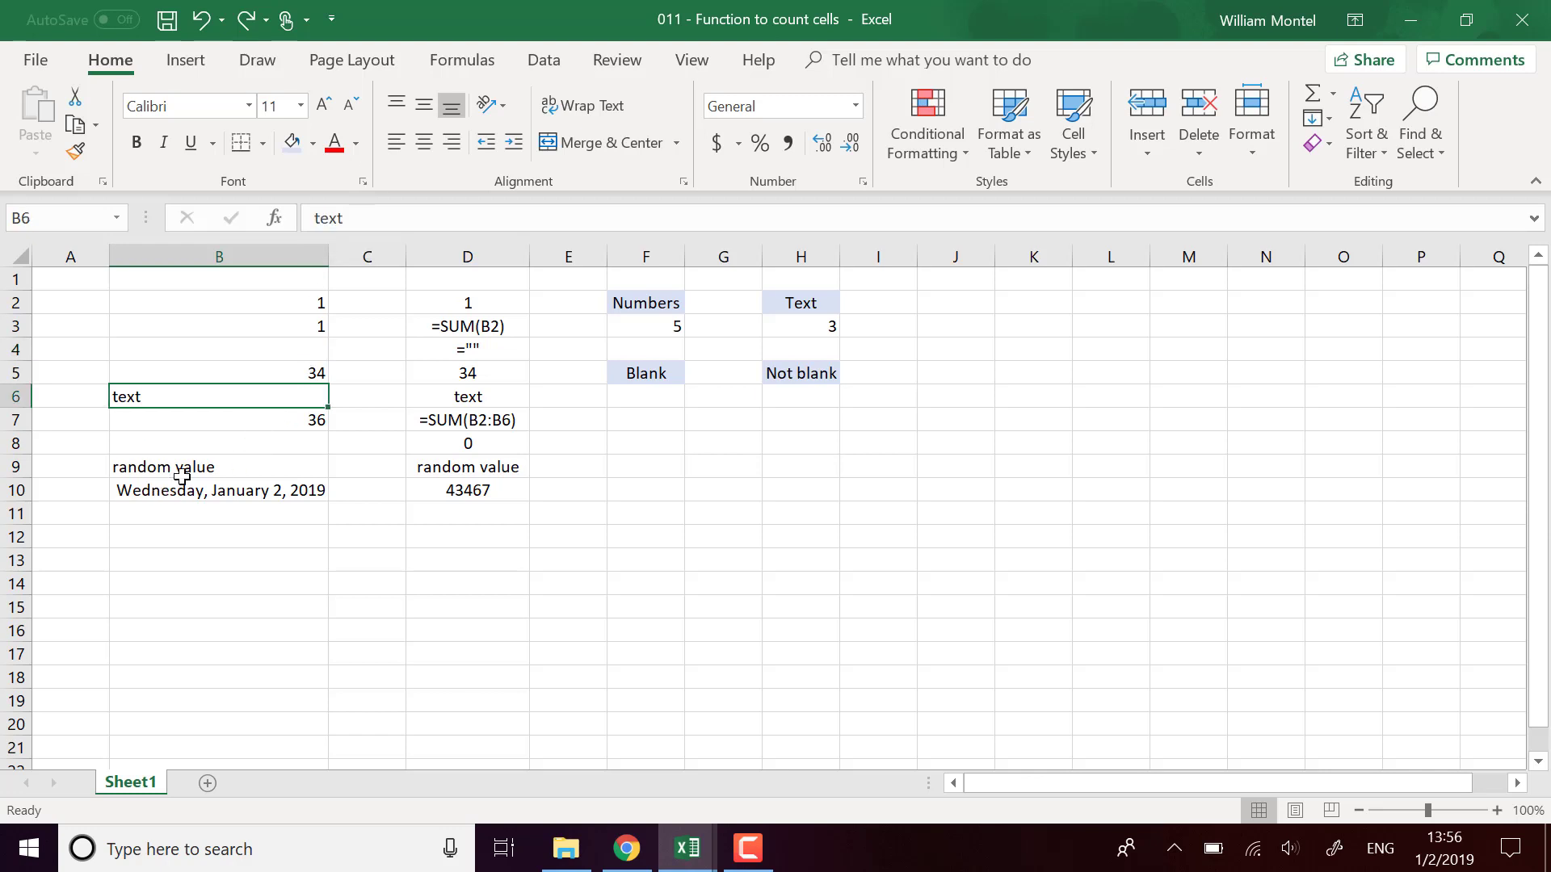
left_click(215, 469)
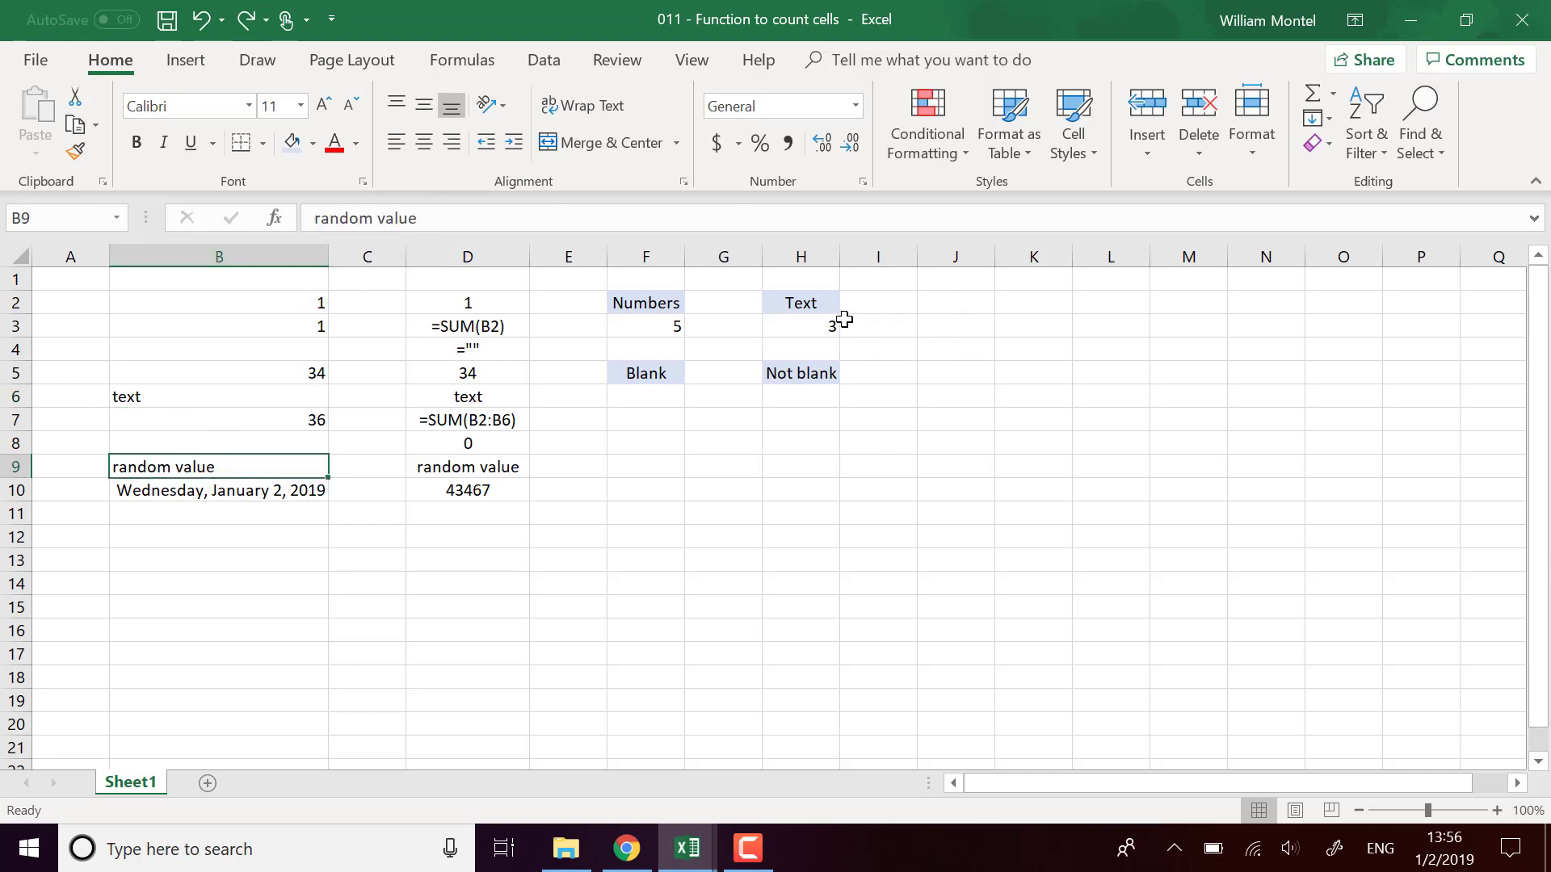
- Count the blank cells by entering =COUNTBLANK(B2:B10) in F6, below the Blank heading
left_click(642, 396)
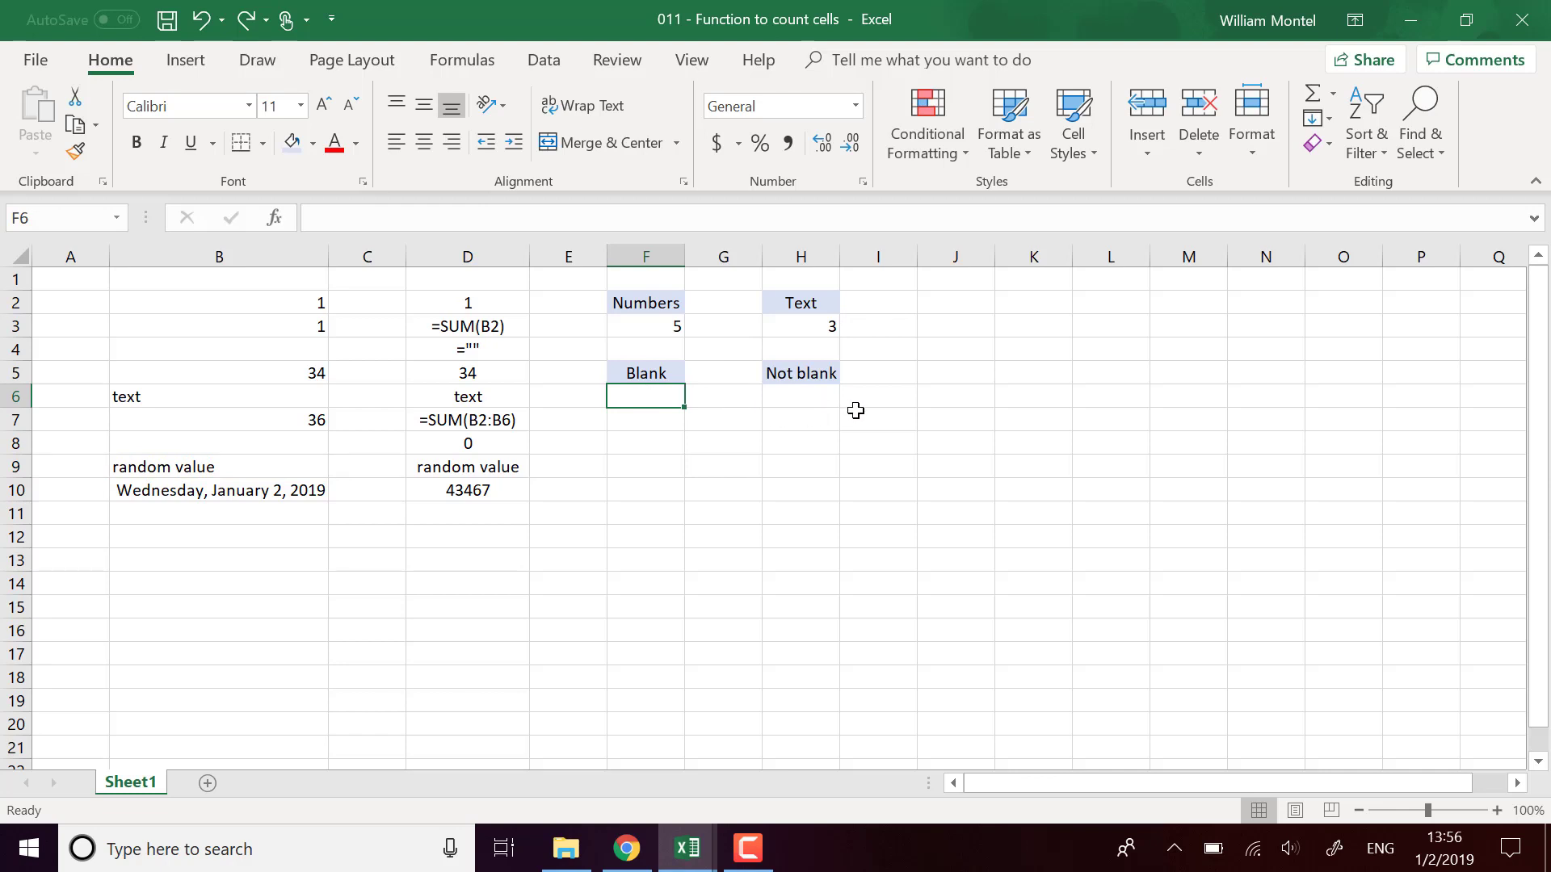
type("=count")
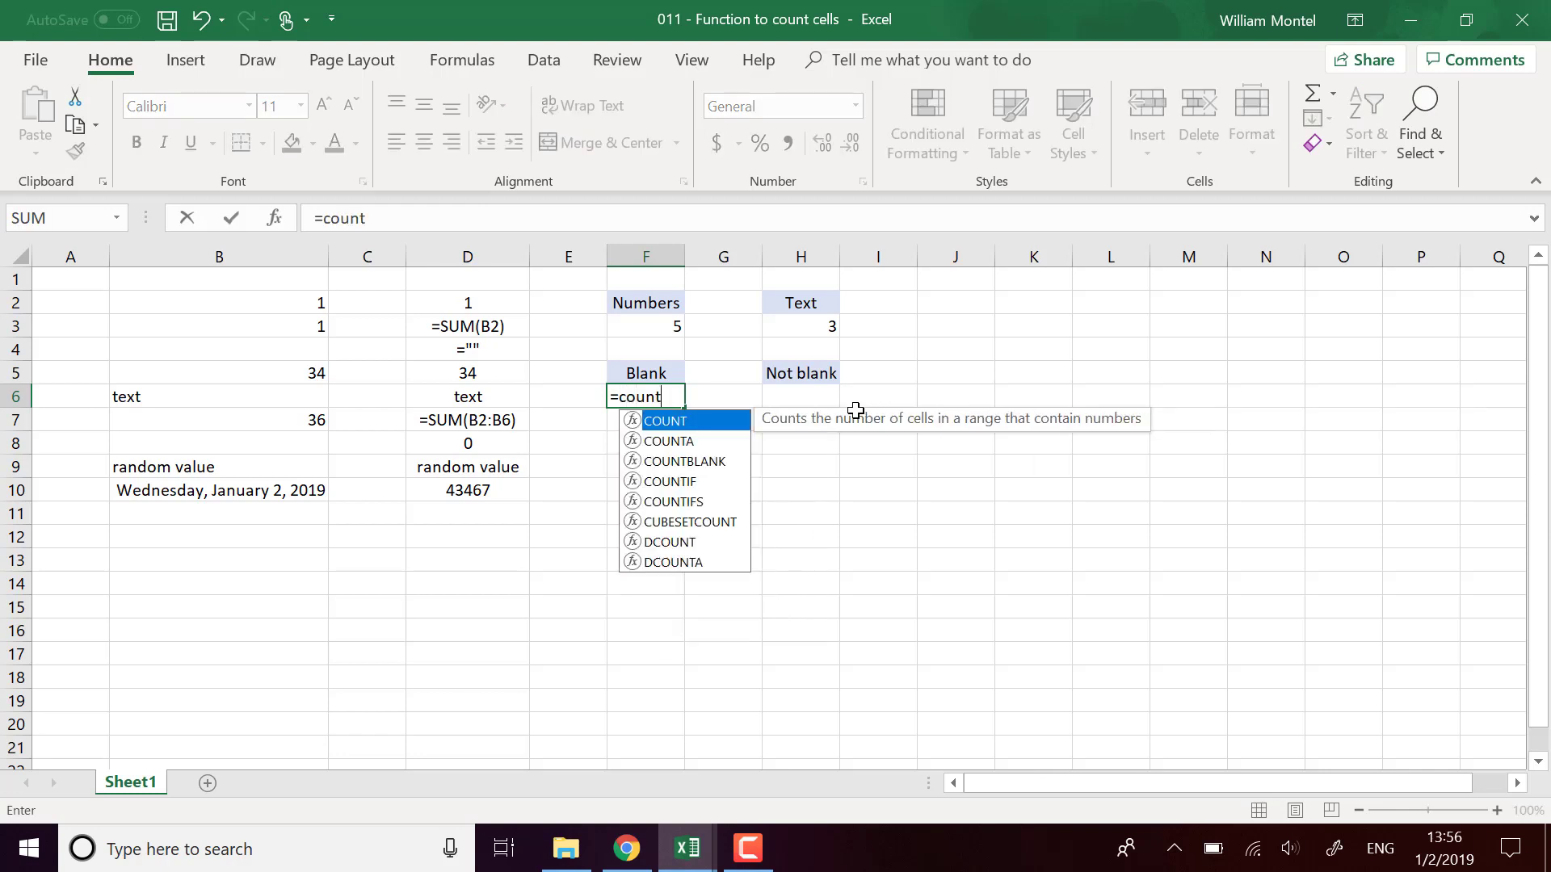
key("Down")
key("Down")
key("Tab")
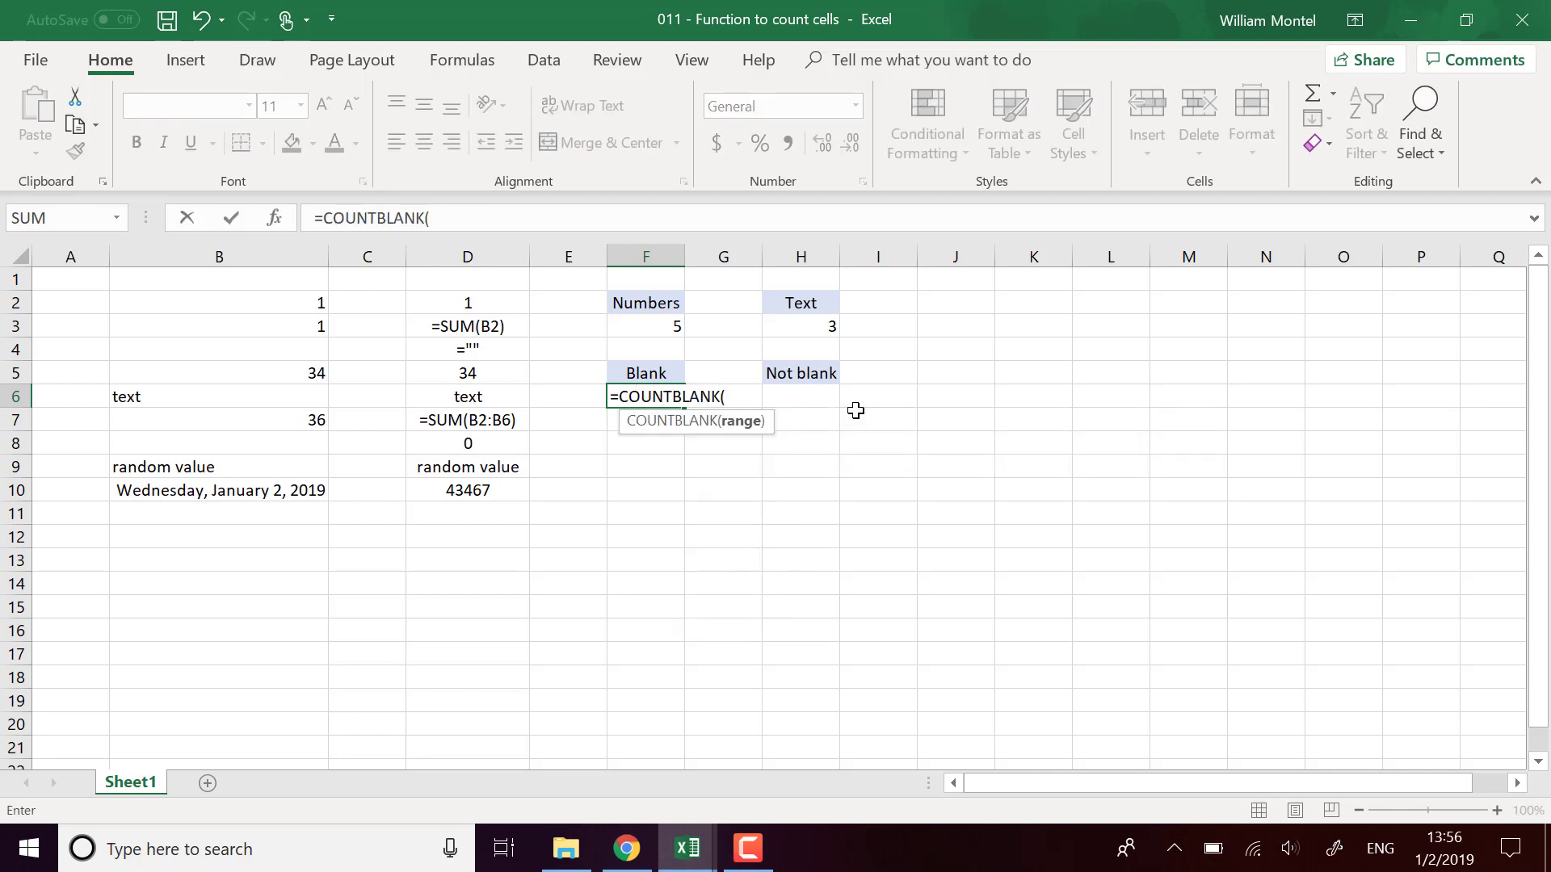
left_click_drag(313, 489, 318, 311)
type(")")
key("Return")
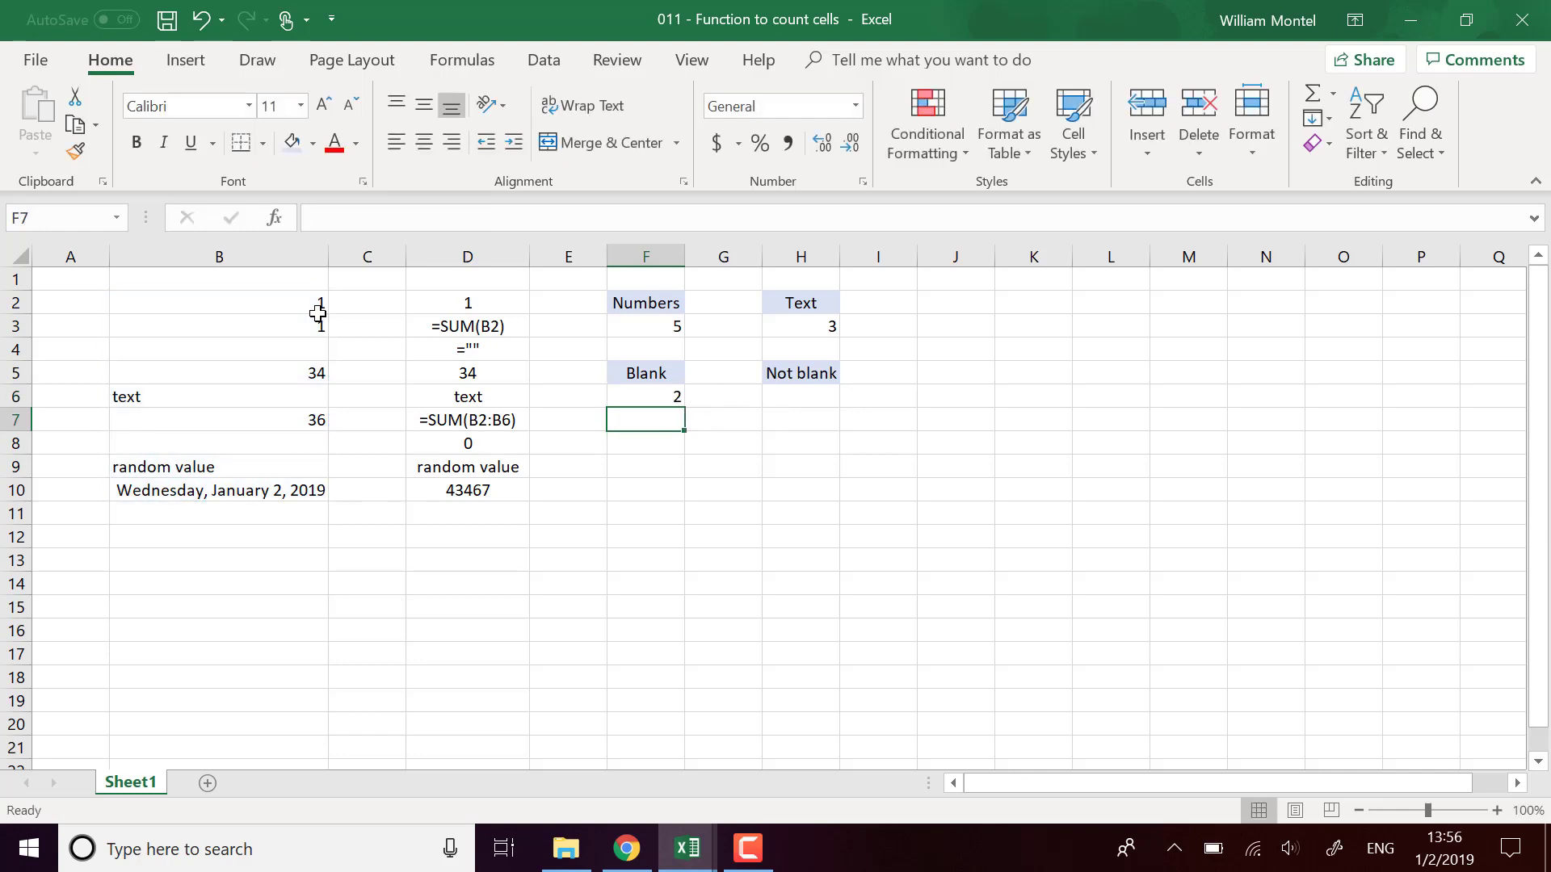
- Check the empty-looking cells B4 and B8, then clear the ="" formula from B4 and undo the deletion
left_click(285, 353)
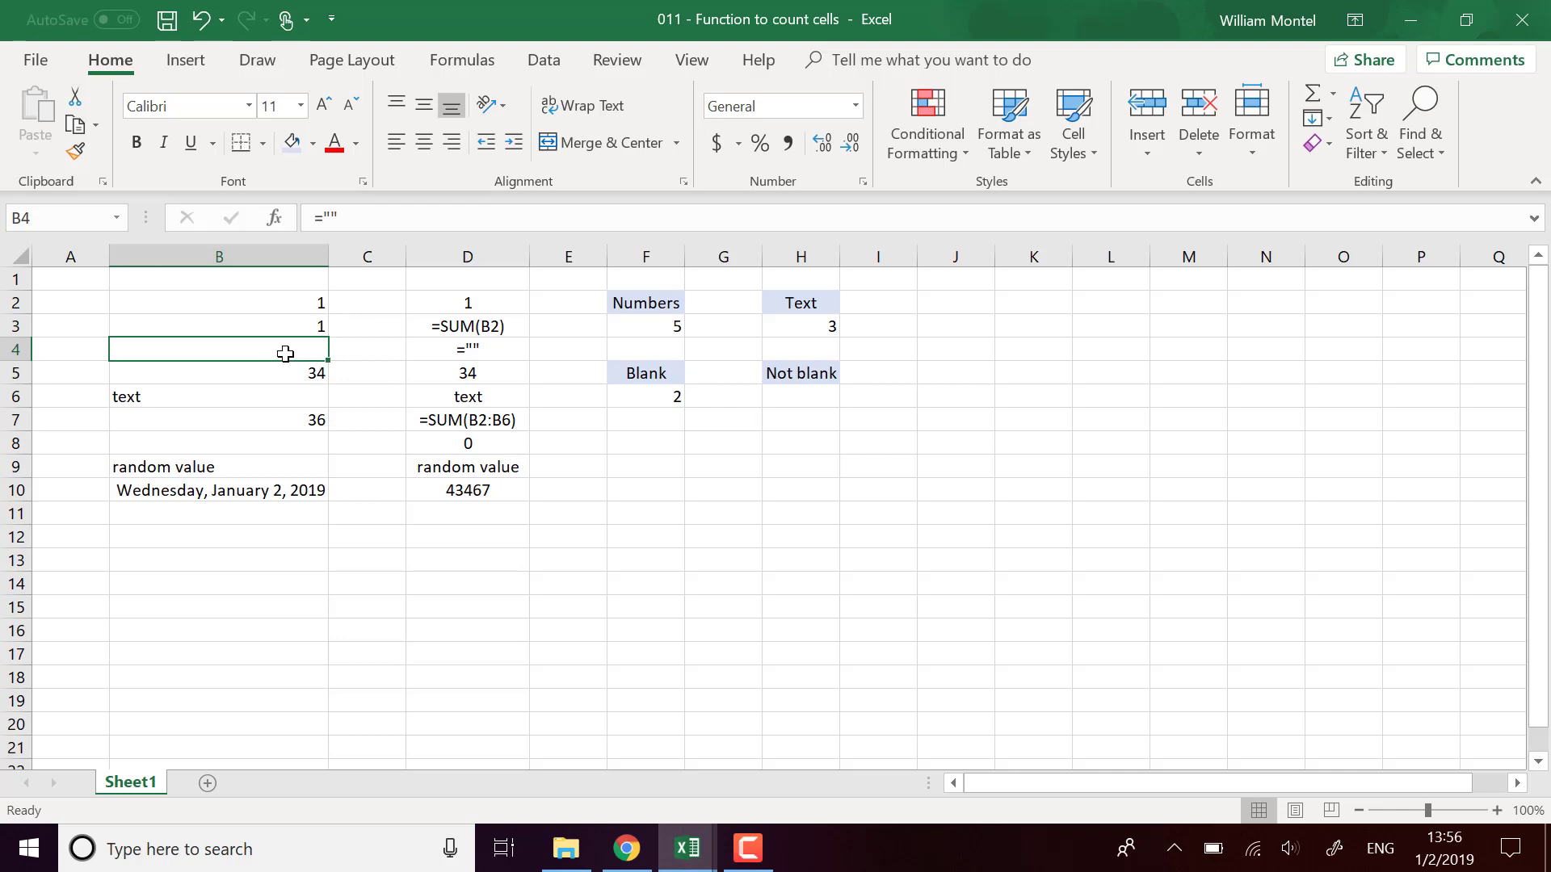
left_click(269, 442)
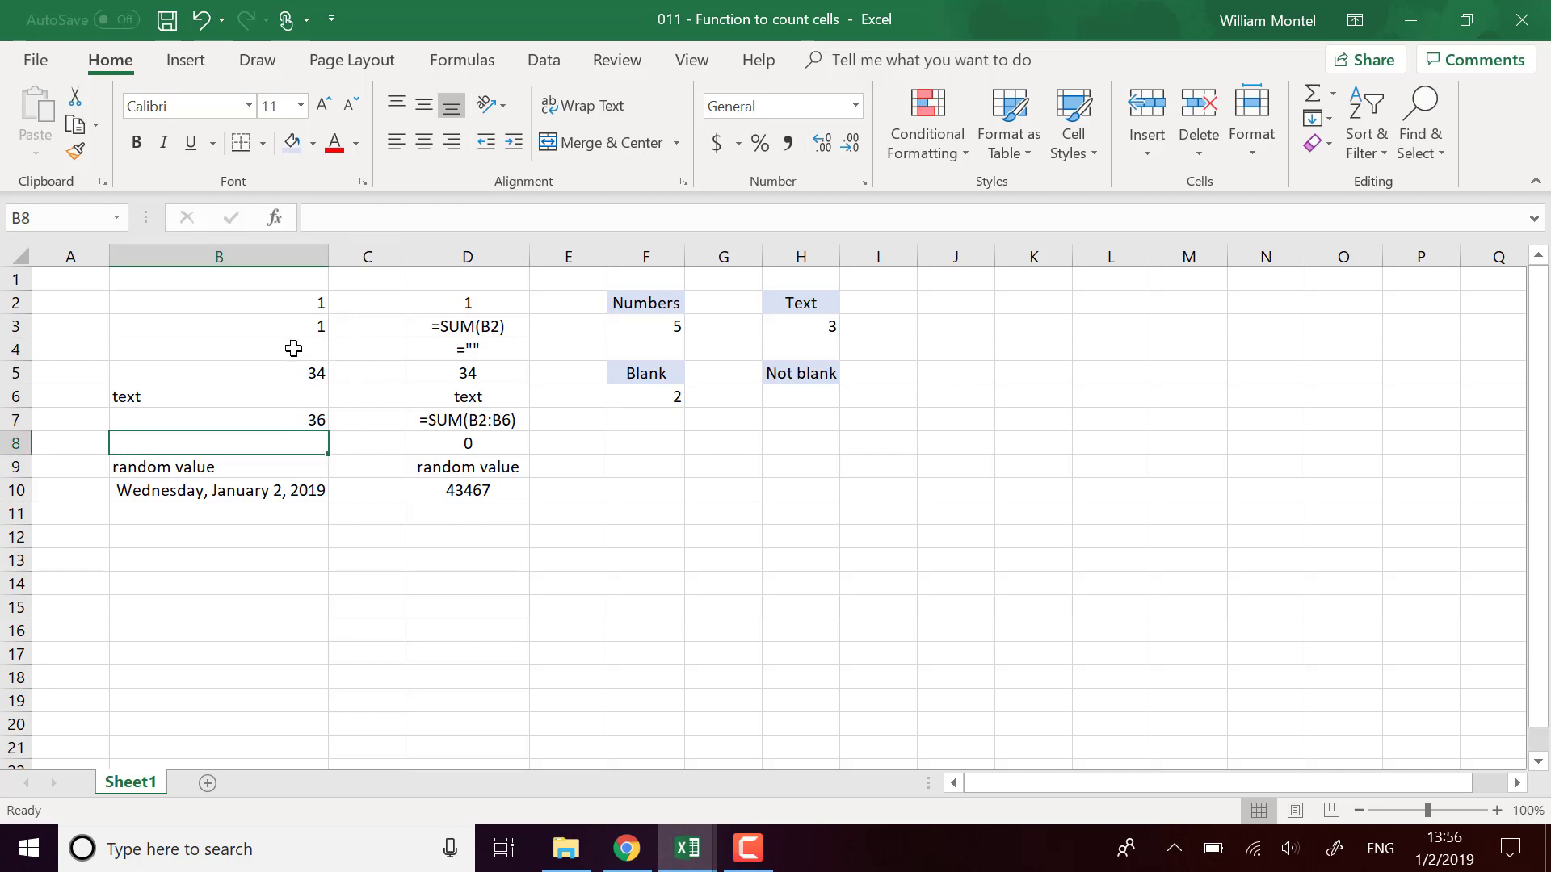
left_click(291, 347)
left_click_drag(355, 218, 298, 212)
key("Return")
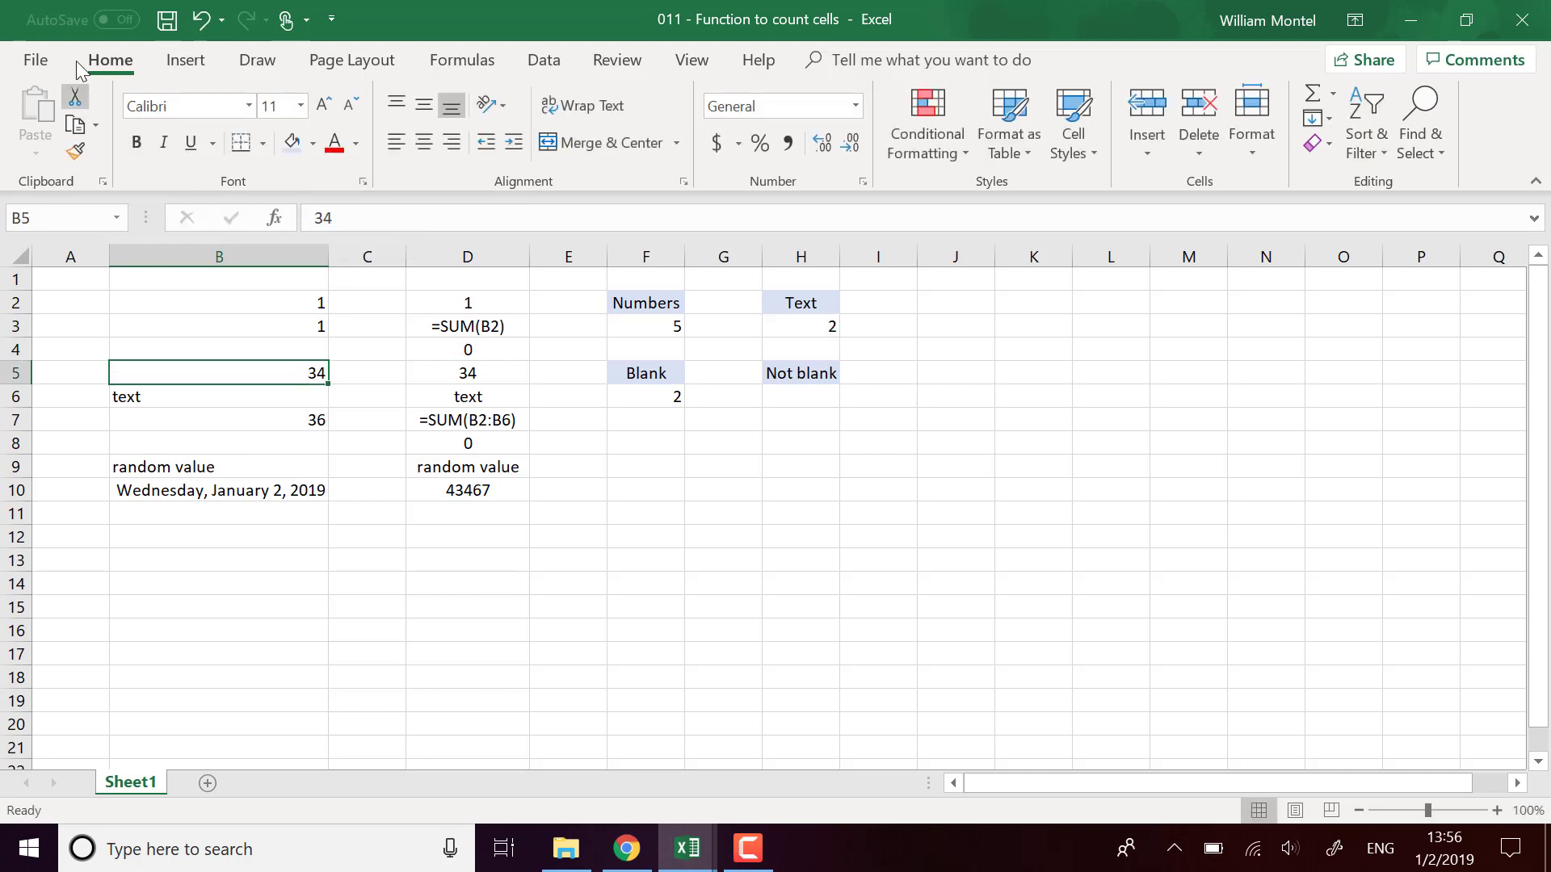
left_click(277, 349)
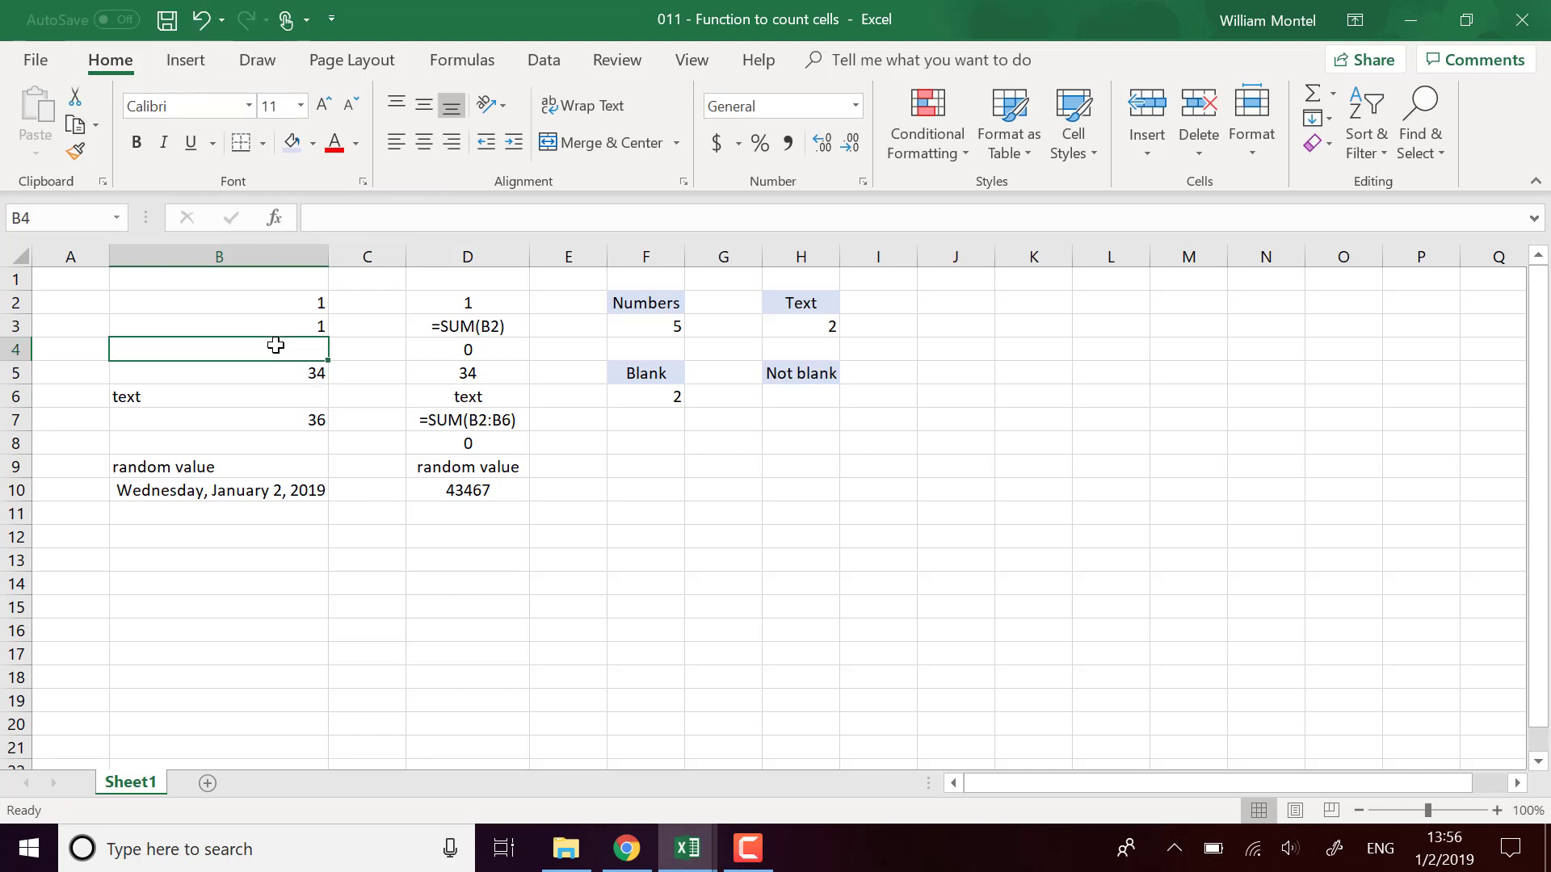
left_click(202, 23)
- Test the blank count by changing B4 to ="rr", undo the change, and recheck B8 and F6
left_click(329, 218)
type("rr")
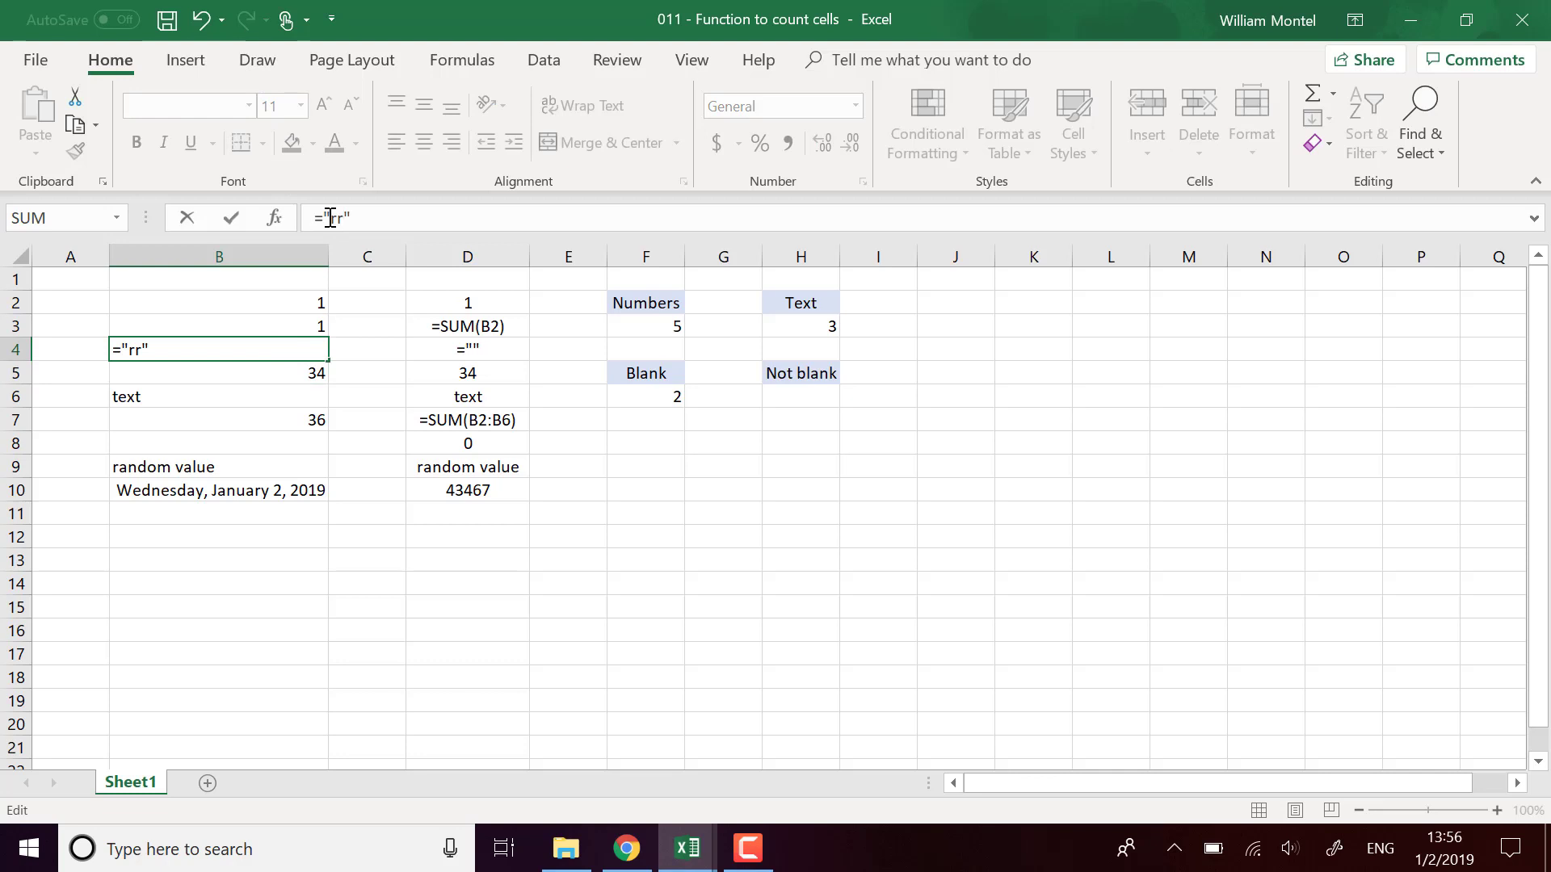
key("Return")
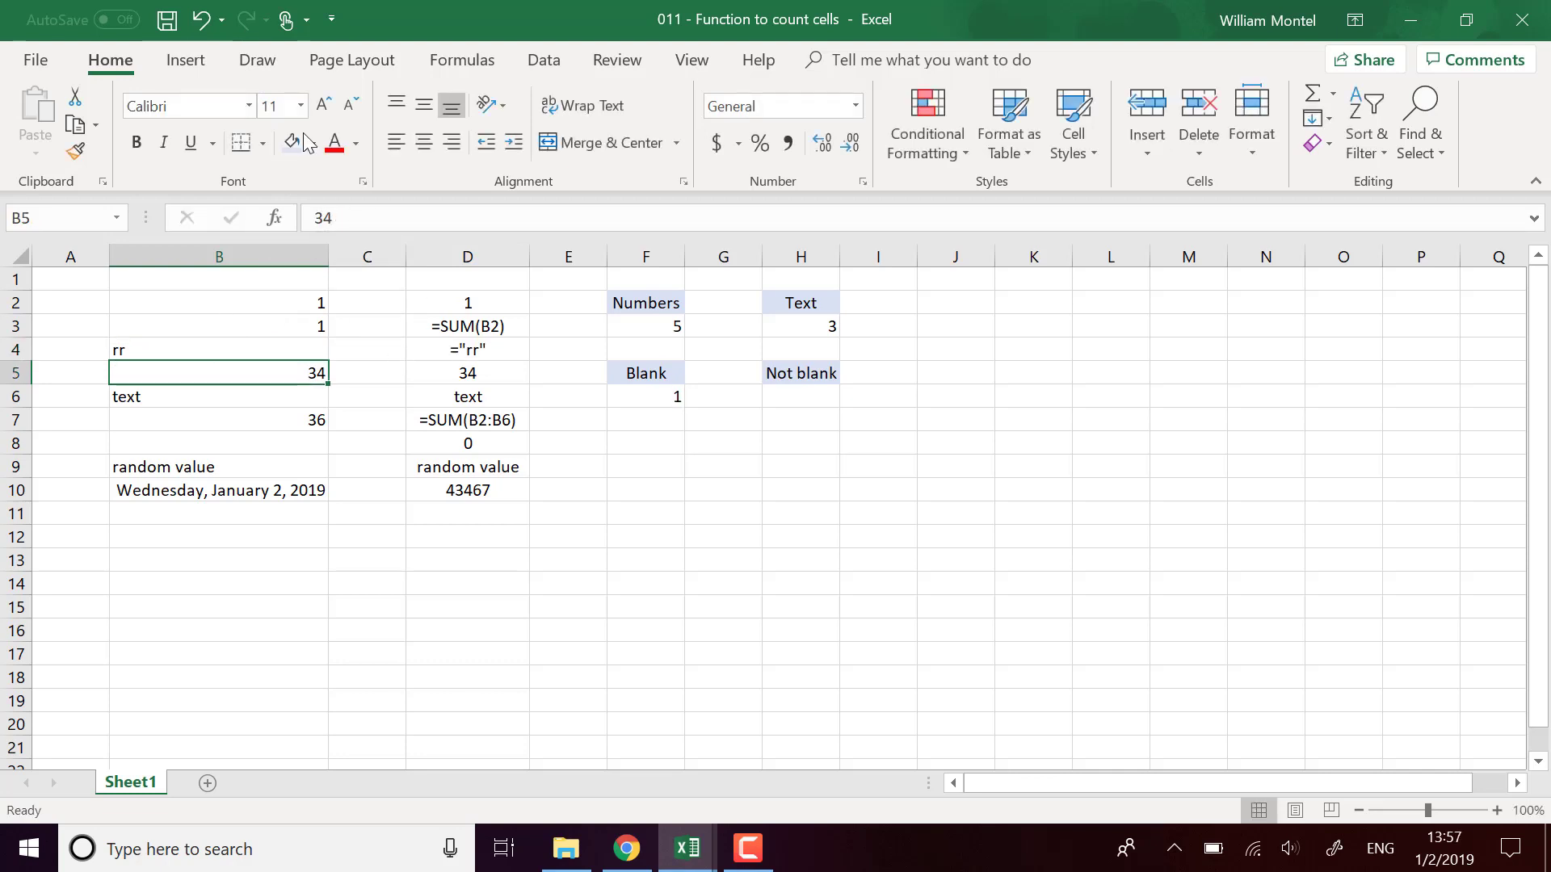
left_click(202, 23)
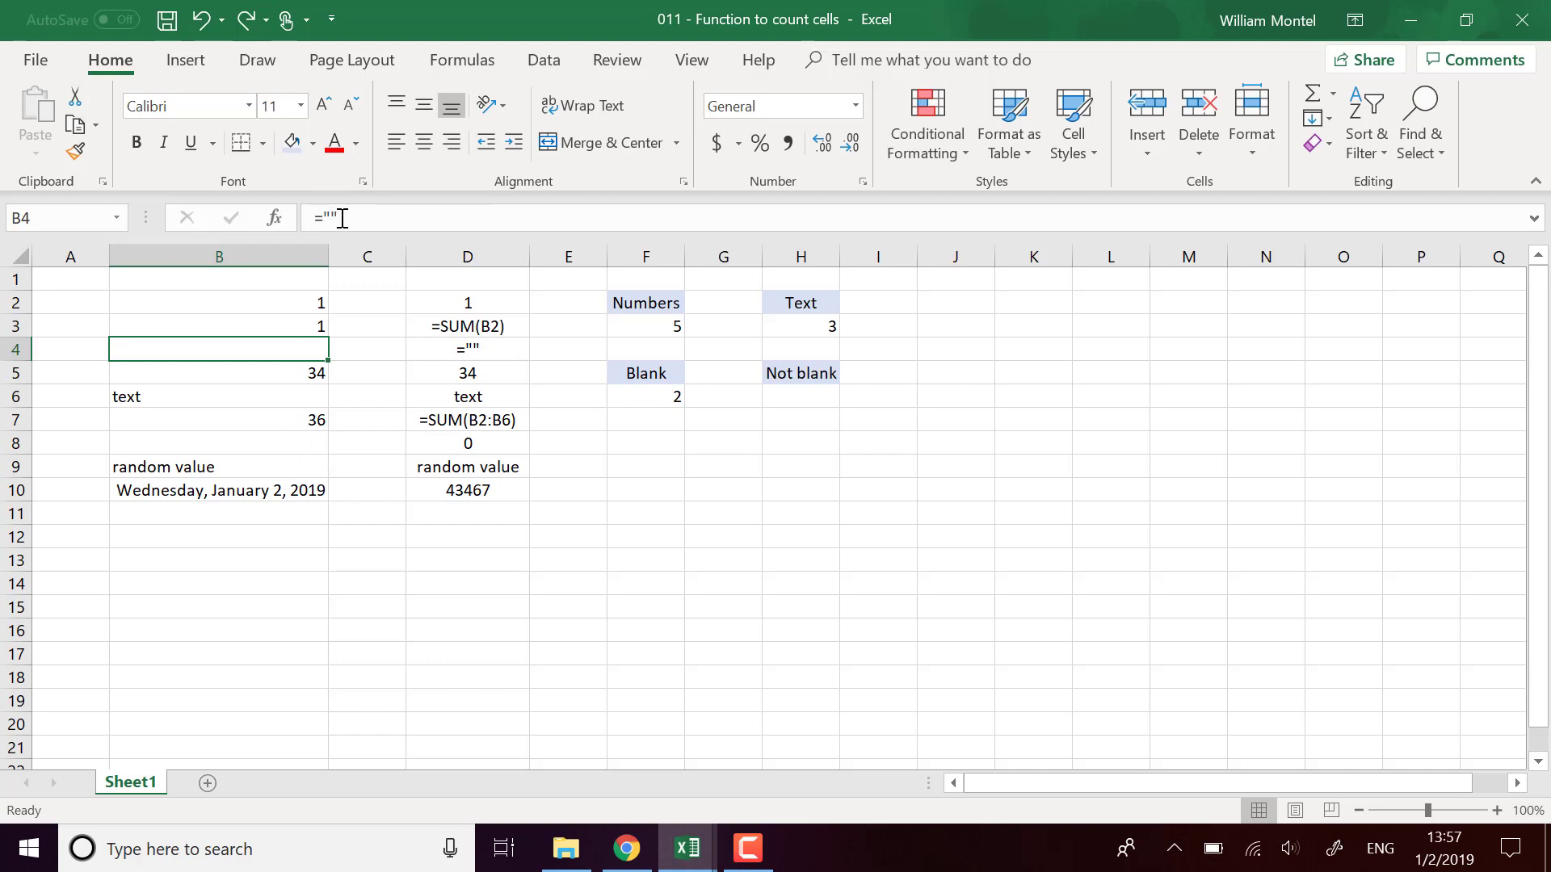
left_click(289, 443)
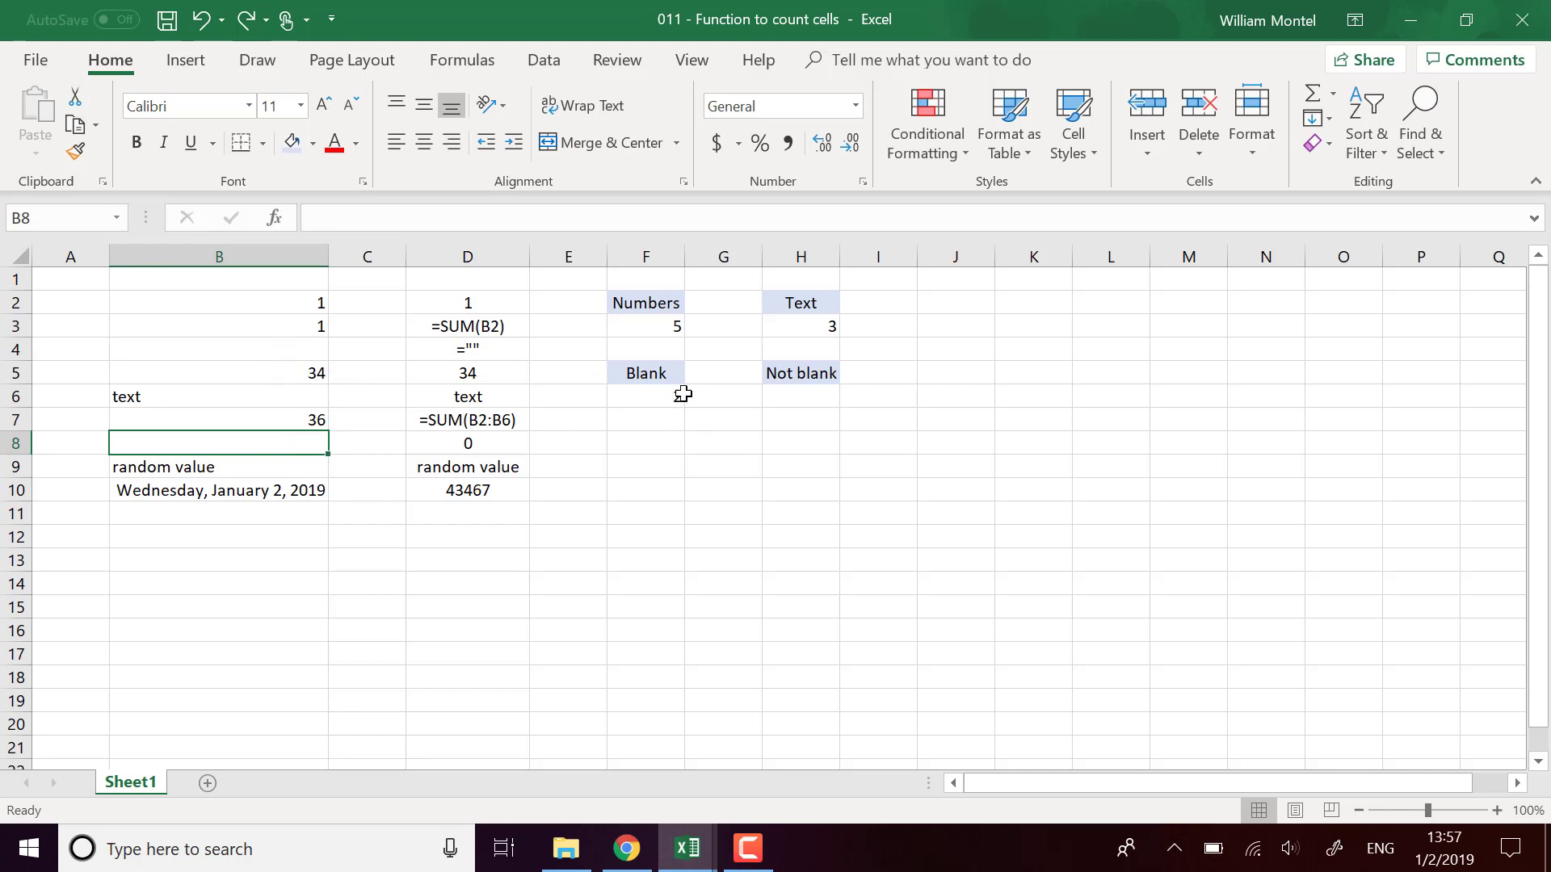
left_click(638, 396)
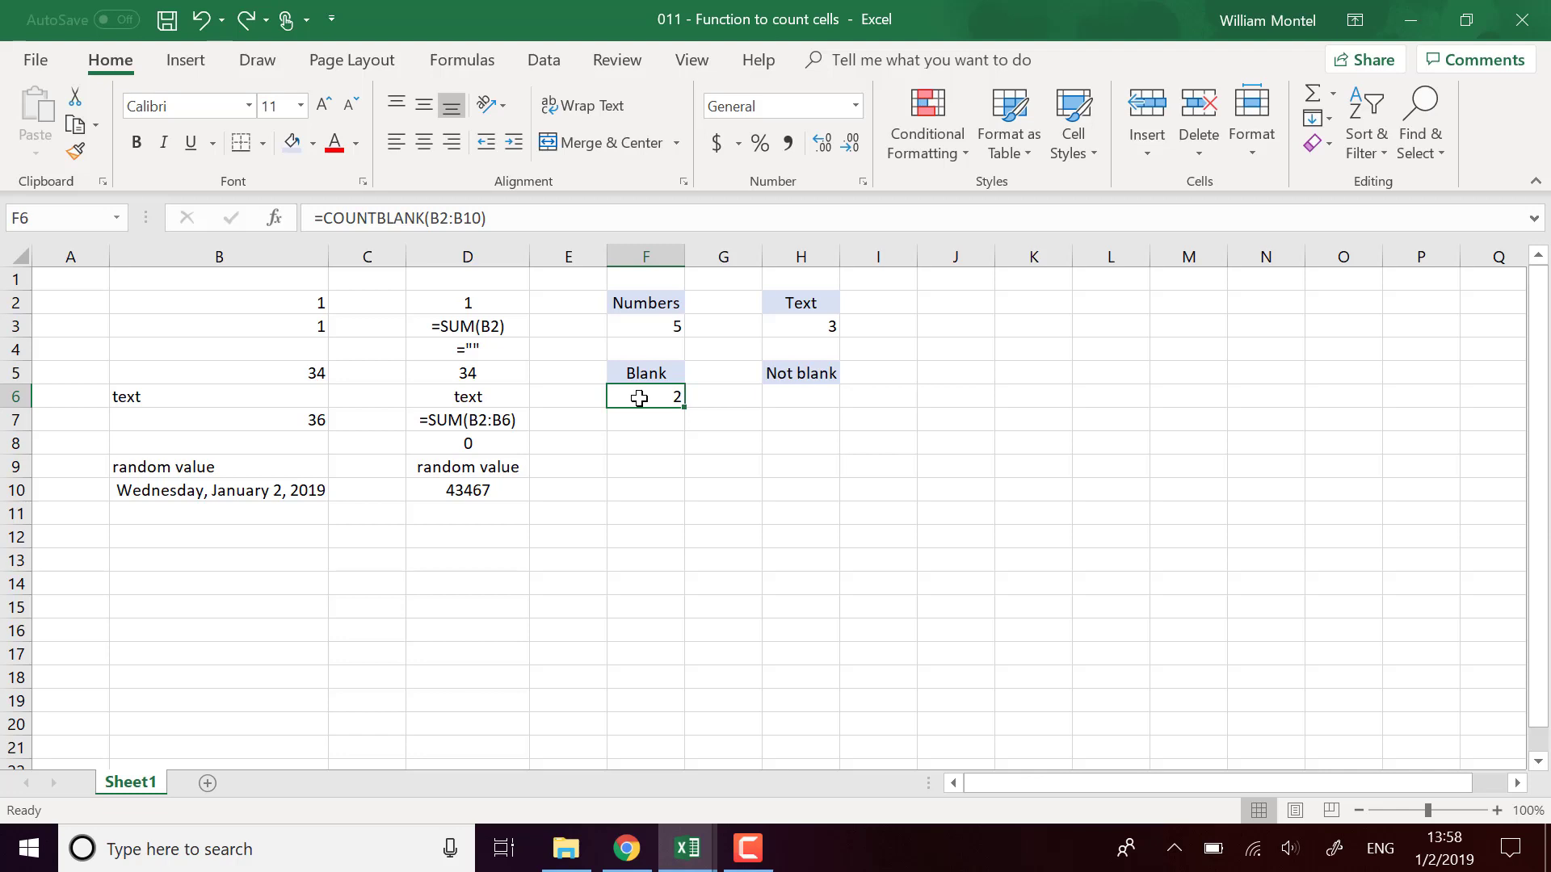
- Count the non-empty cells by entering =COUNTA(B2:B10) in H6, below the Not blank heading
left_click(817, 396)
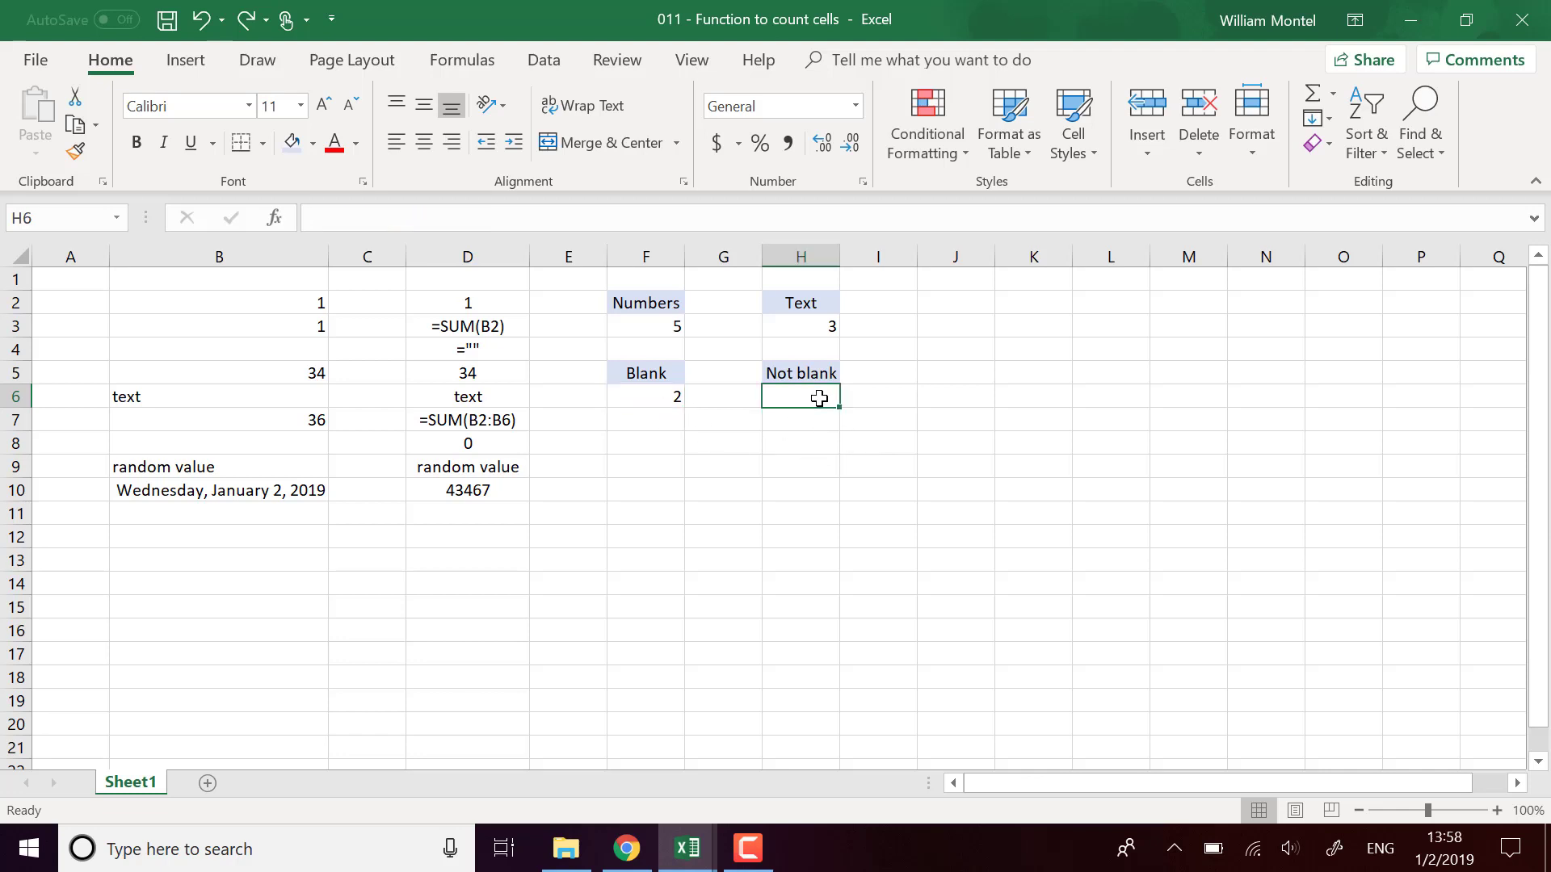
type("=count")
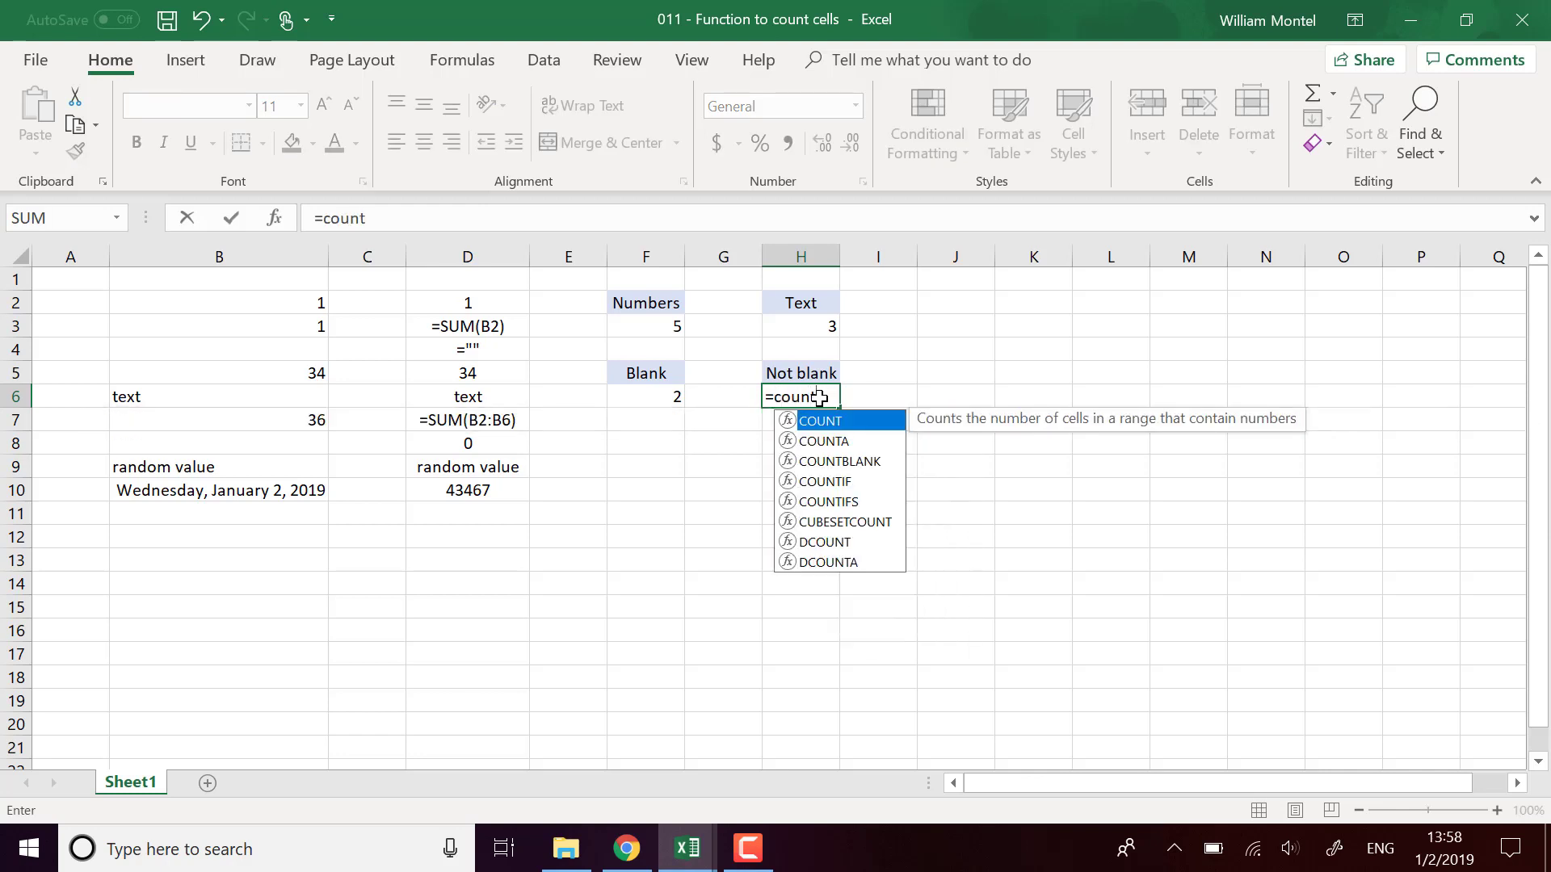
key("Down")
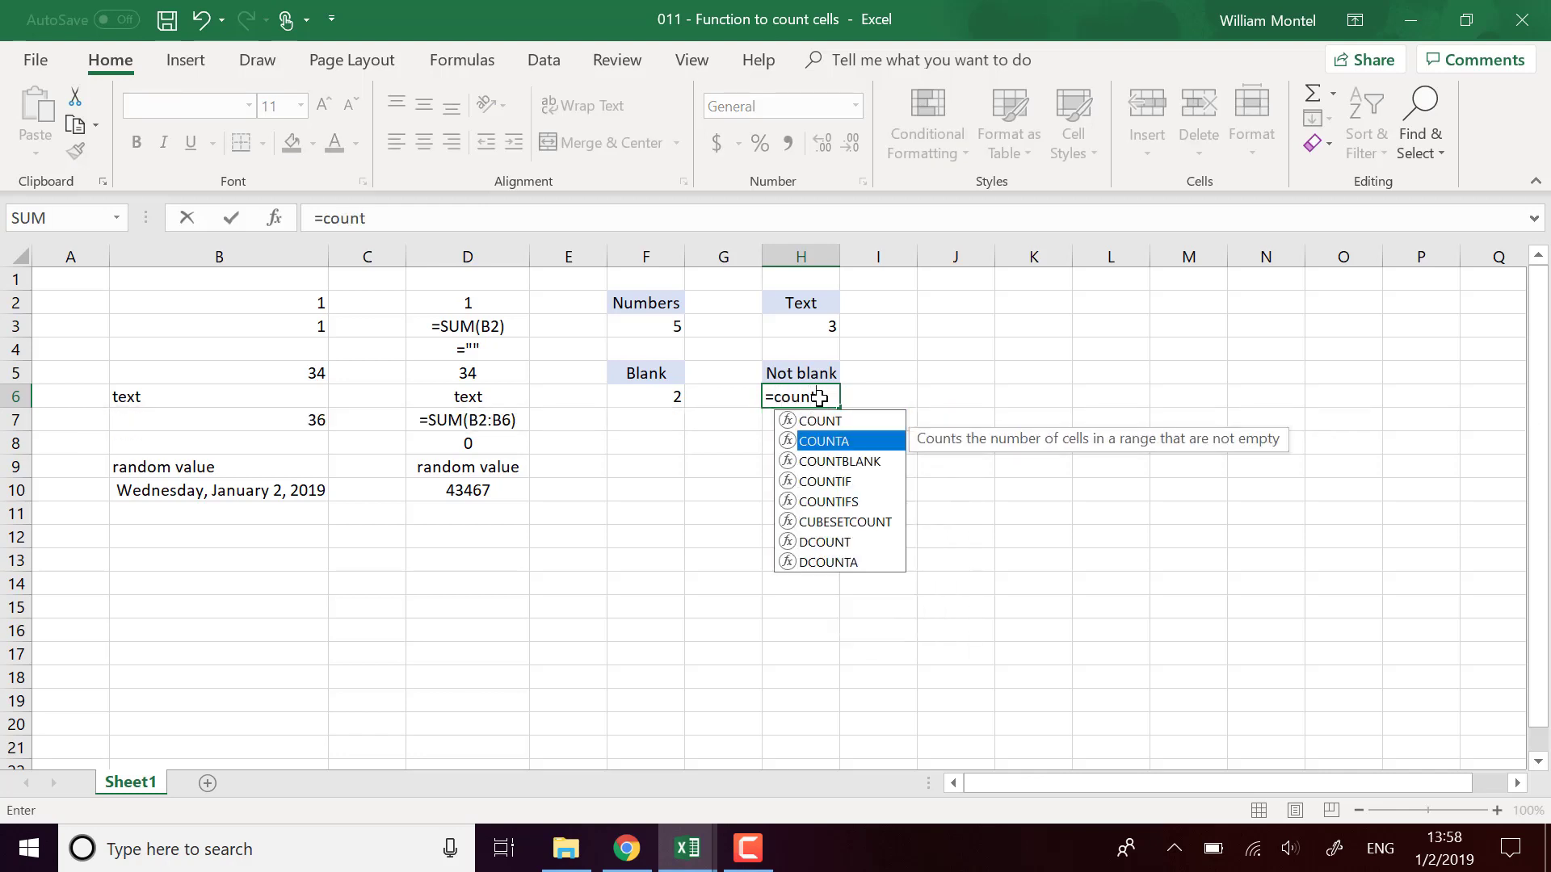
key("Tab")
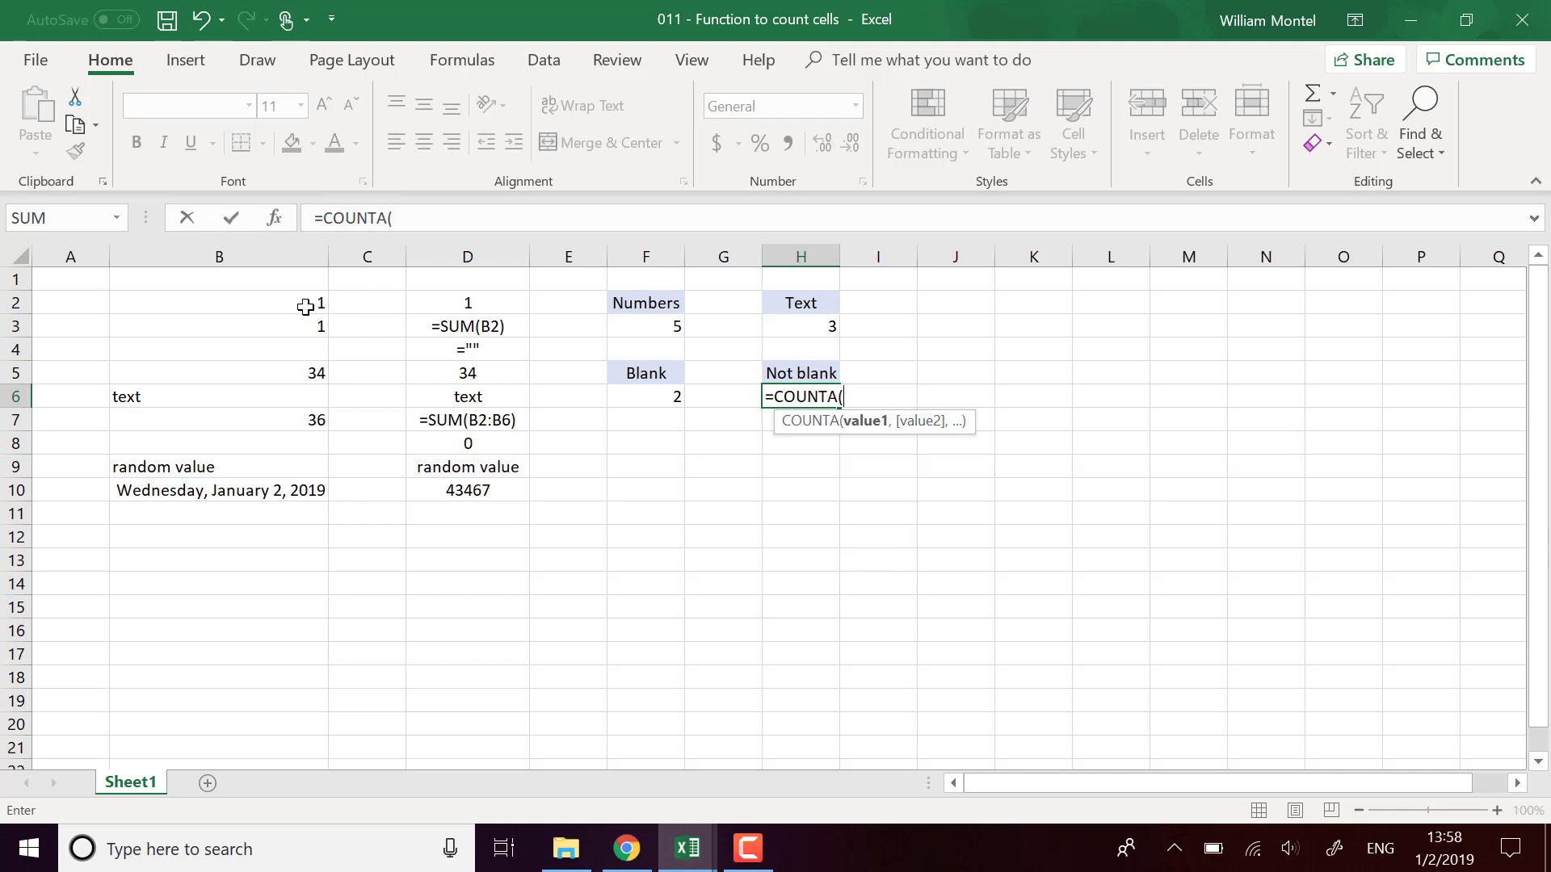
left_click_drag(290, 303, 315, 491)
type(")")
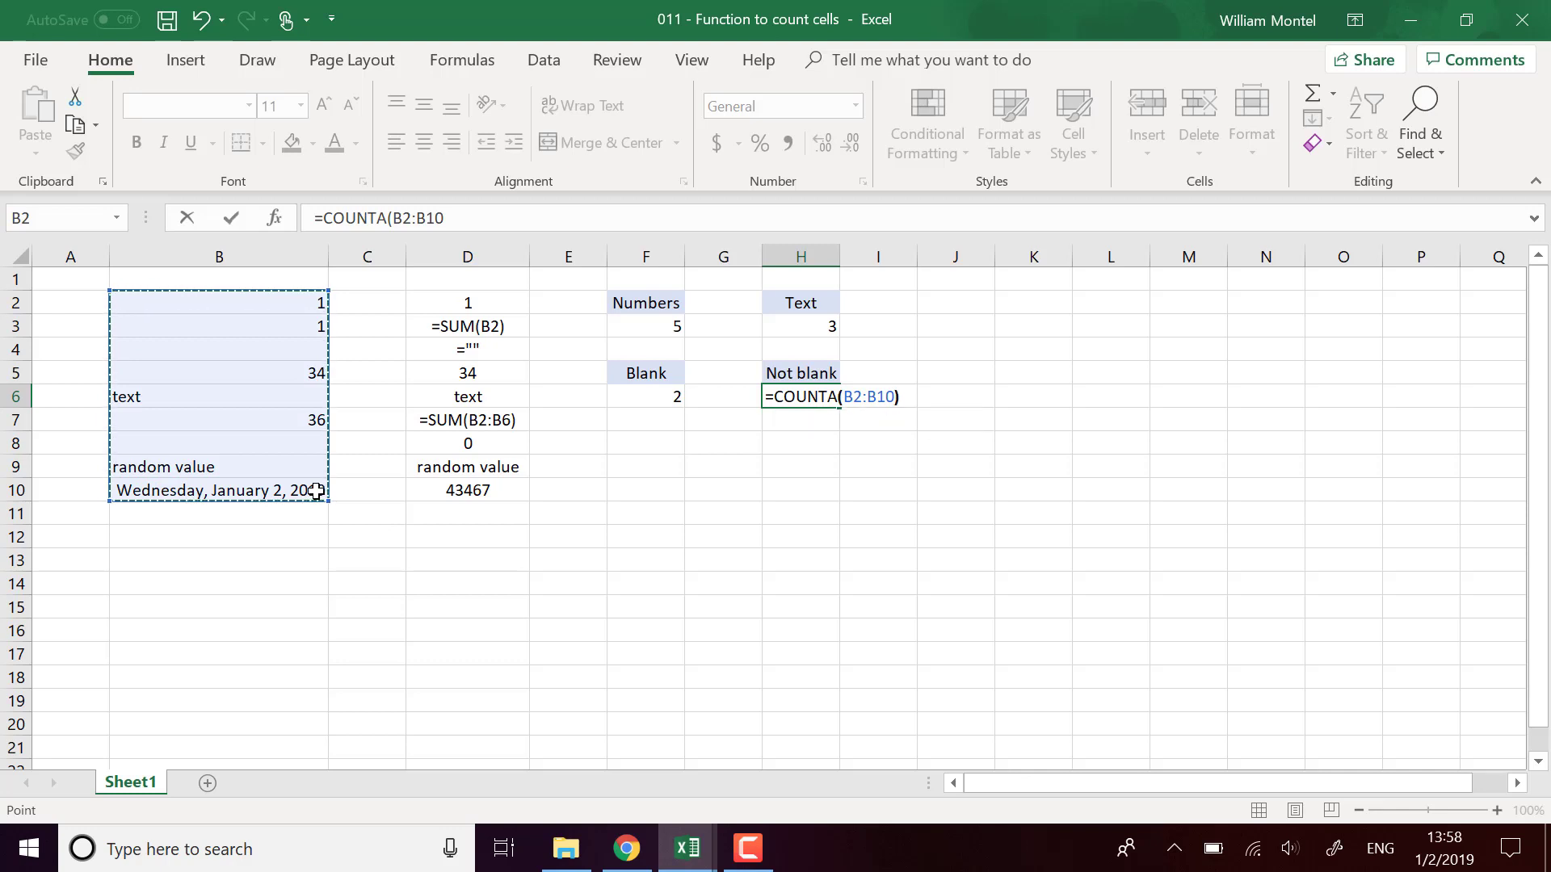
key("Return")
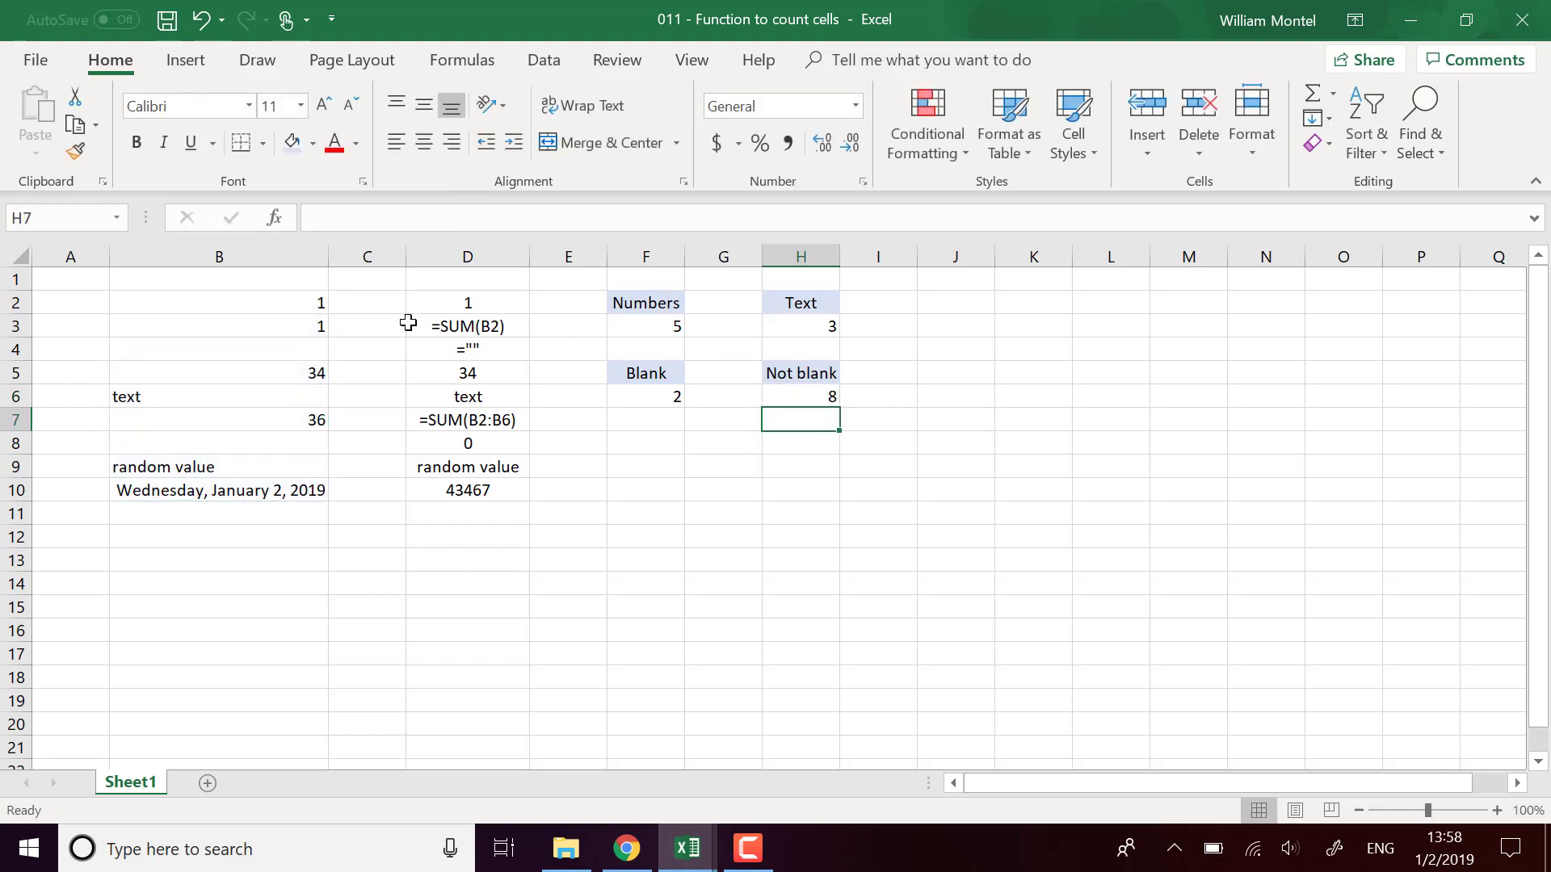
- Go through the cells from B10 up to B2 to check which entries the COUNTA formula counts
left_click_drag(308, 305, 300, 499)
left_click(222, 488)
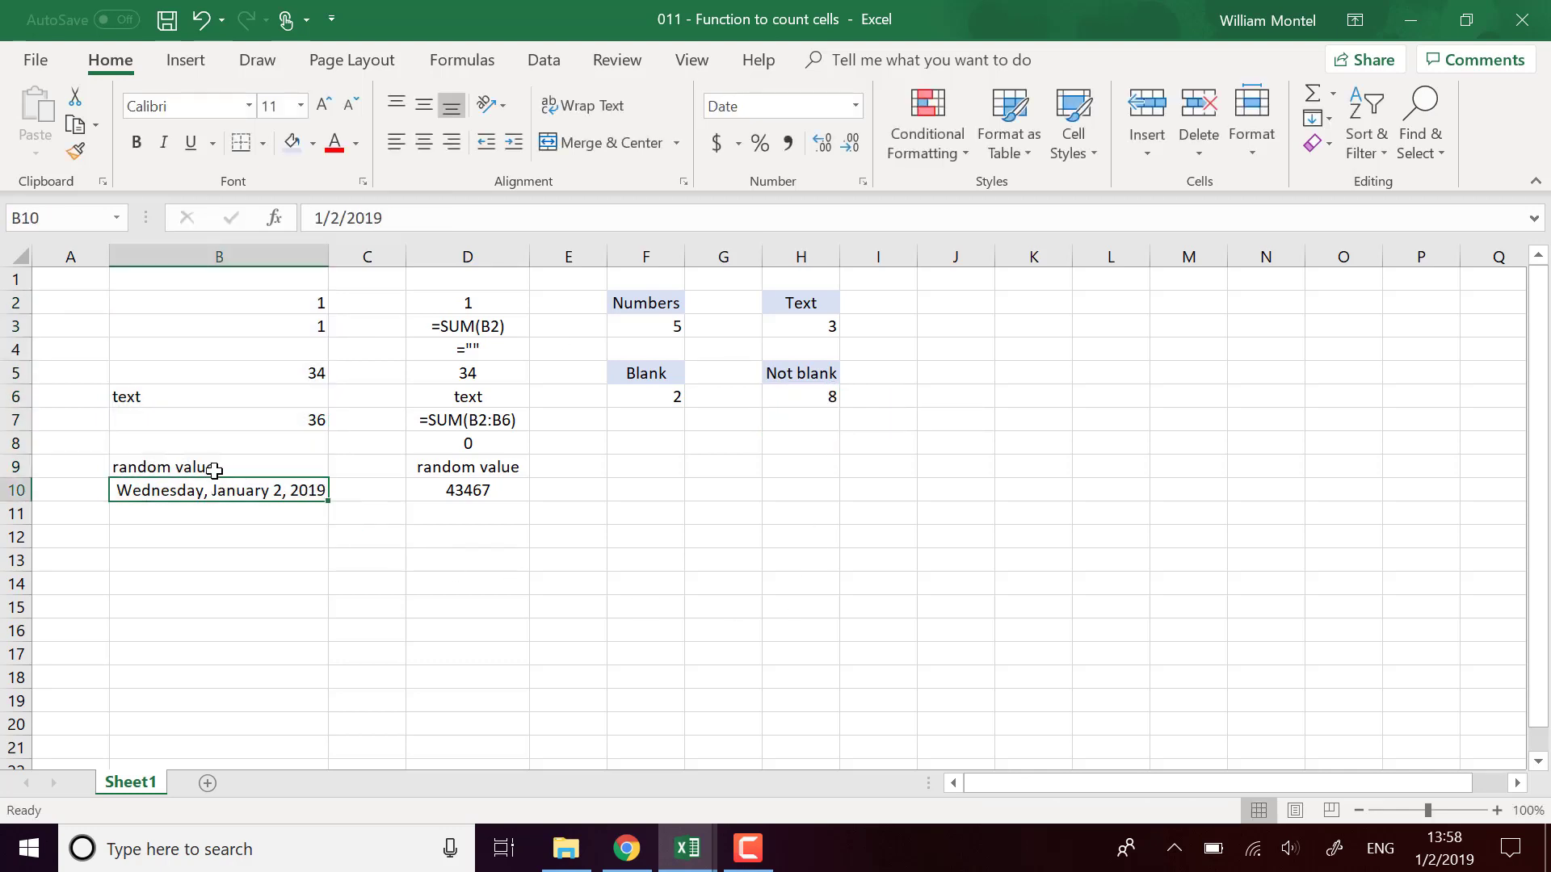
left_click(226, 465)
left_click(242, 442)
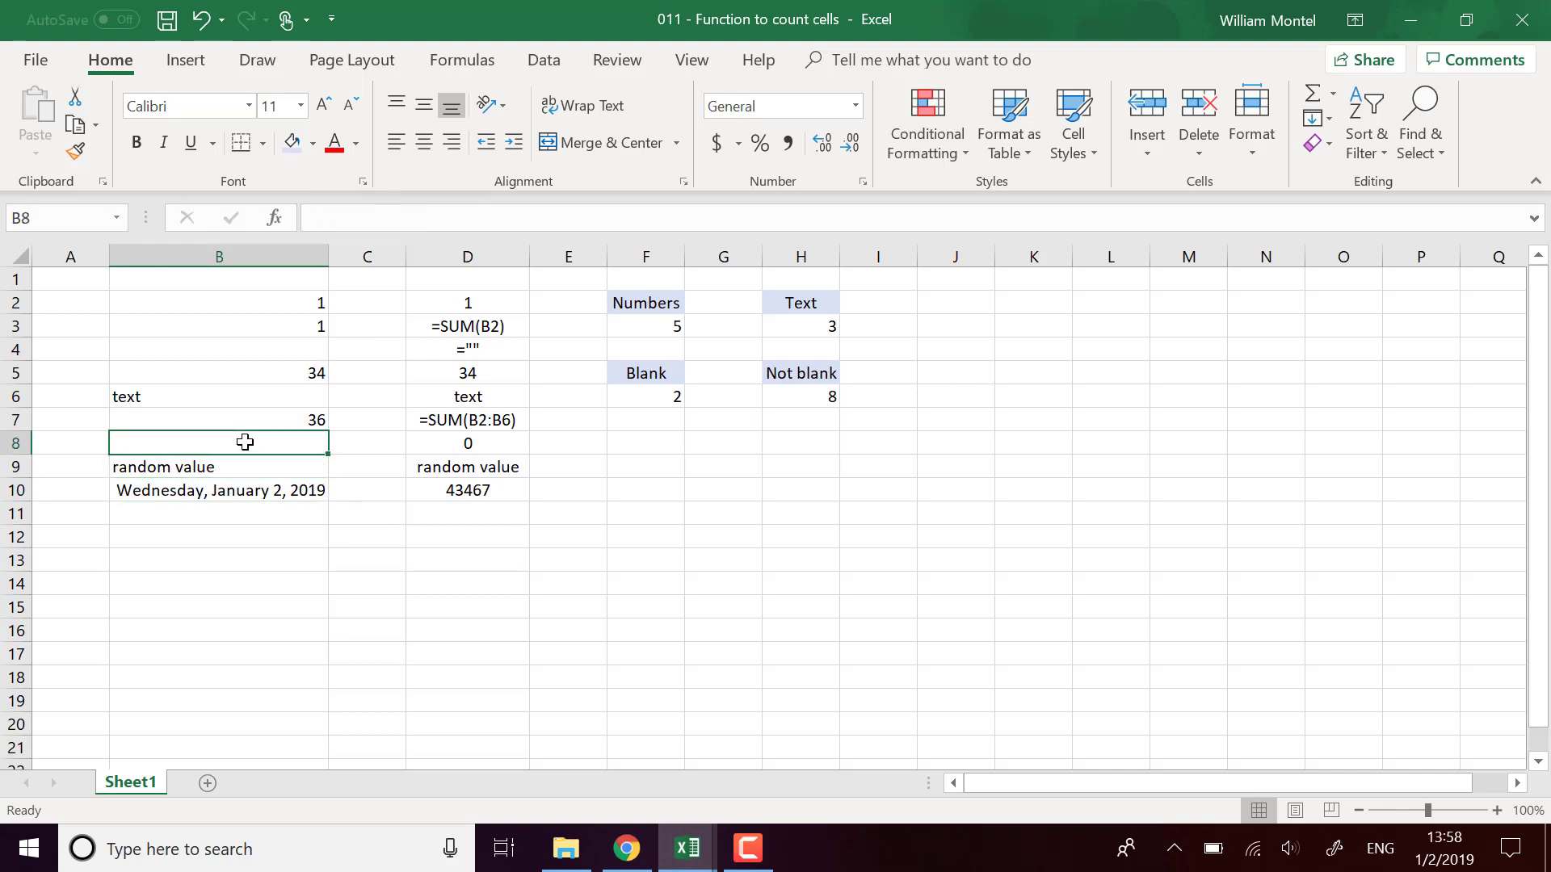
left_click(302, 418)
left_click(204, 397)
left_click(273, 374)
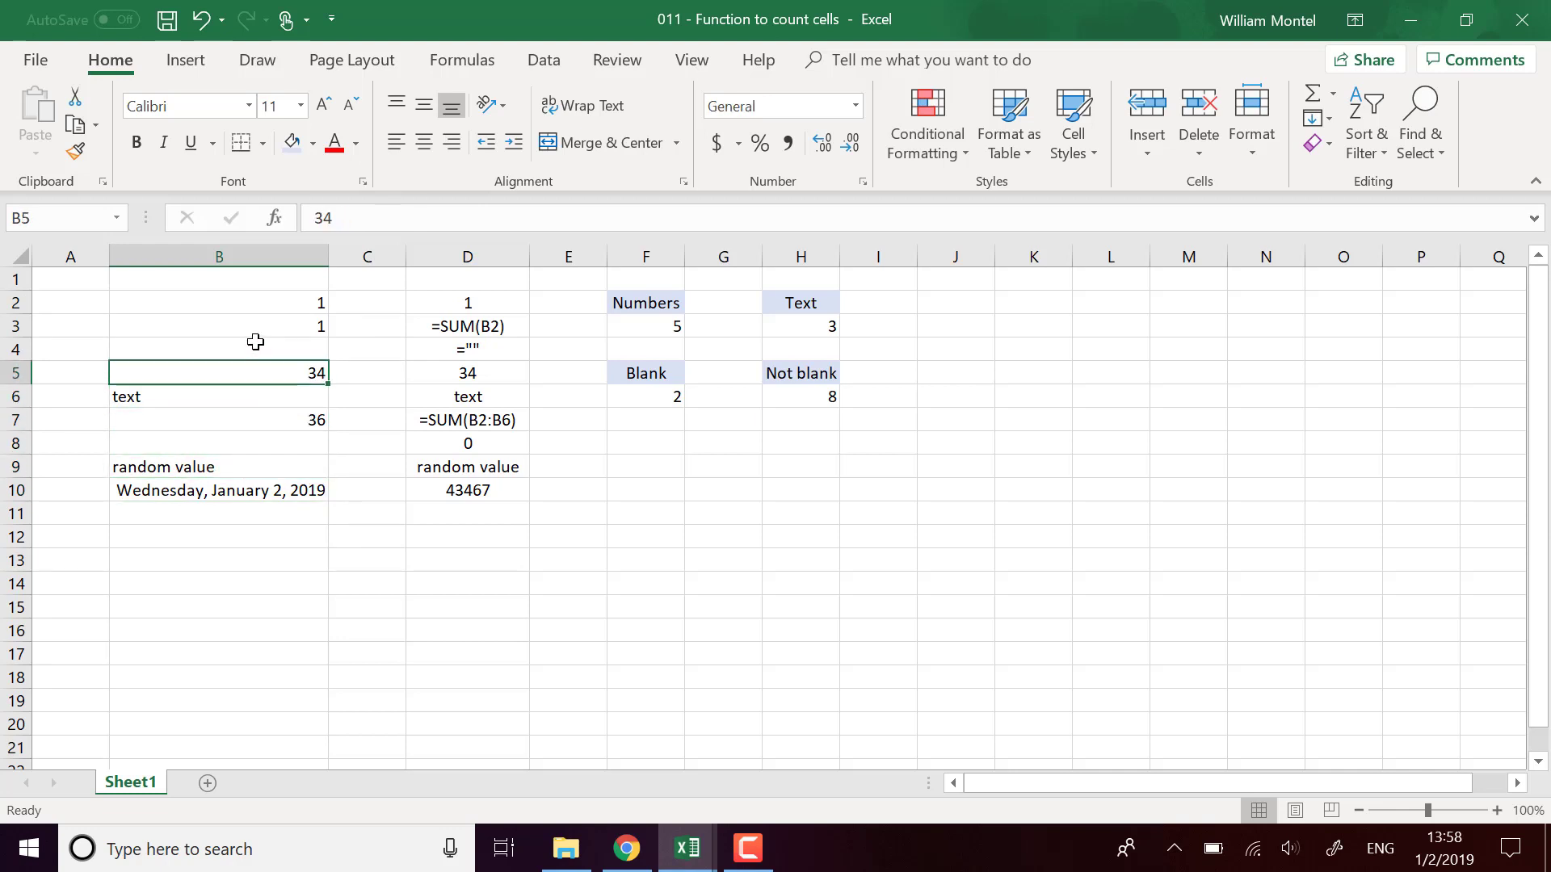
left_click(249, 350)
left_click(278, 330)
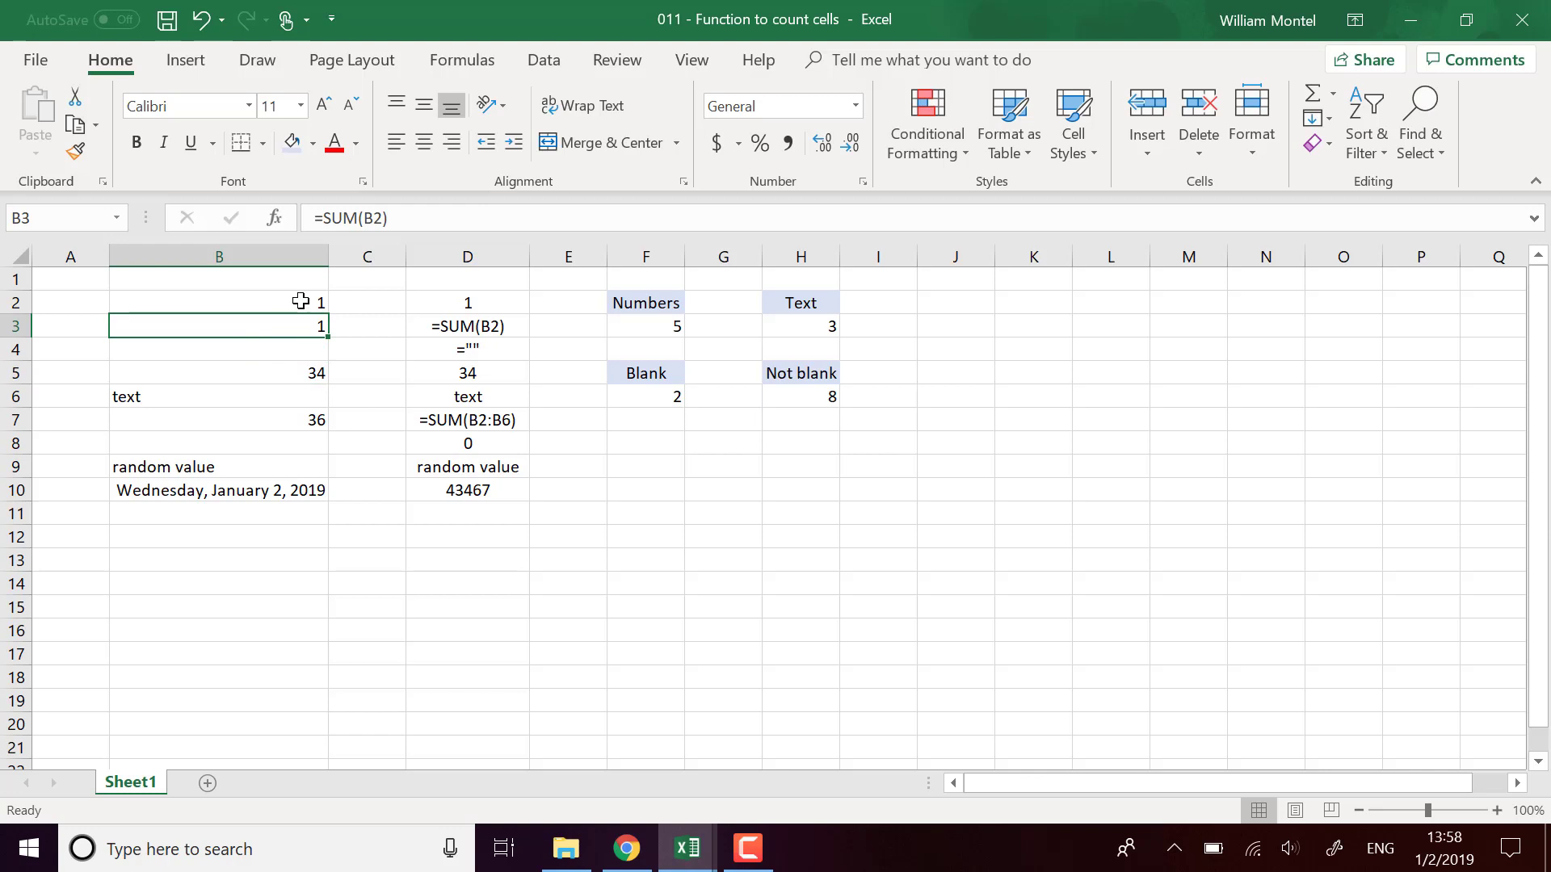
left_click(300, 301)
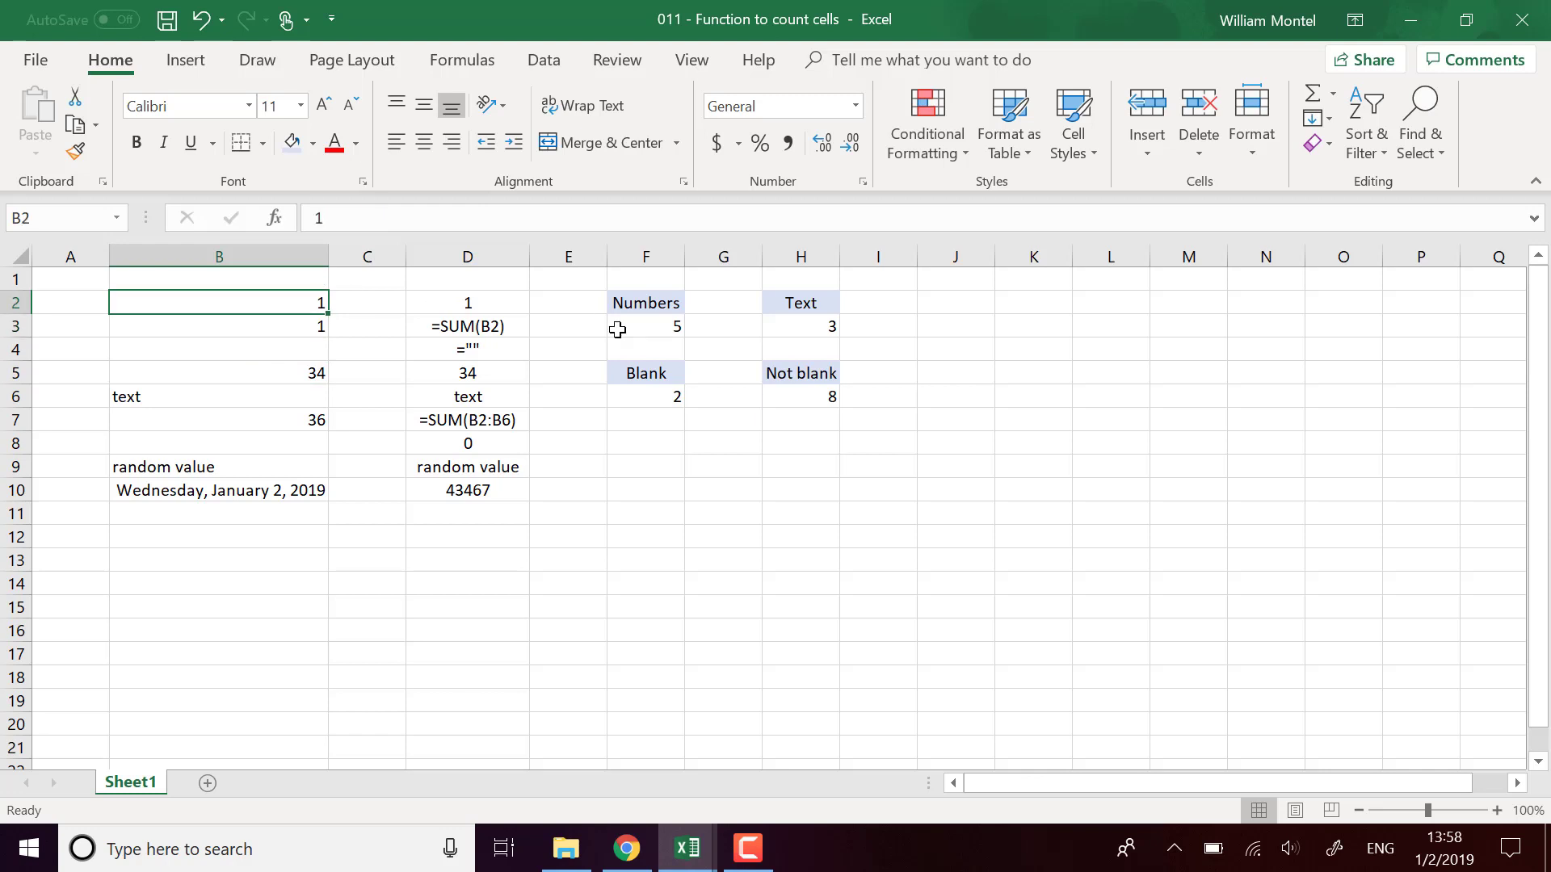
- Change the heading in H5 to "Not empty"
left_click(825, 378)
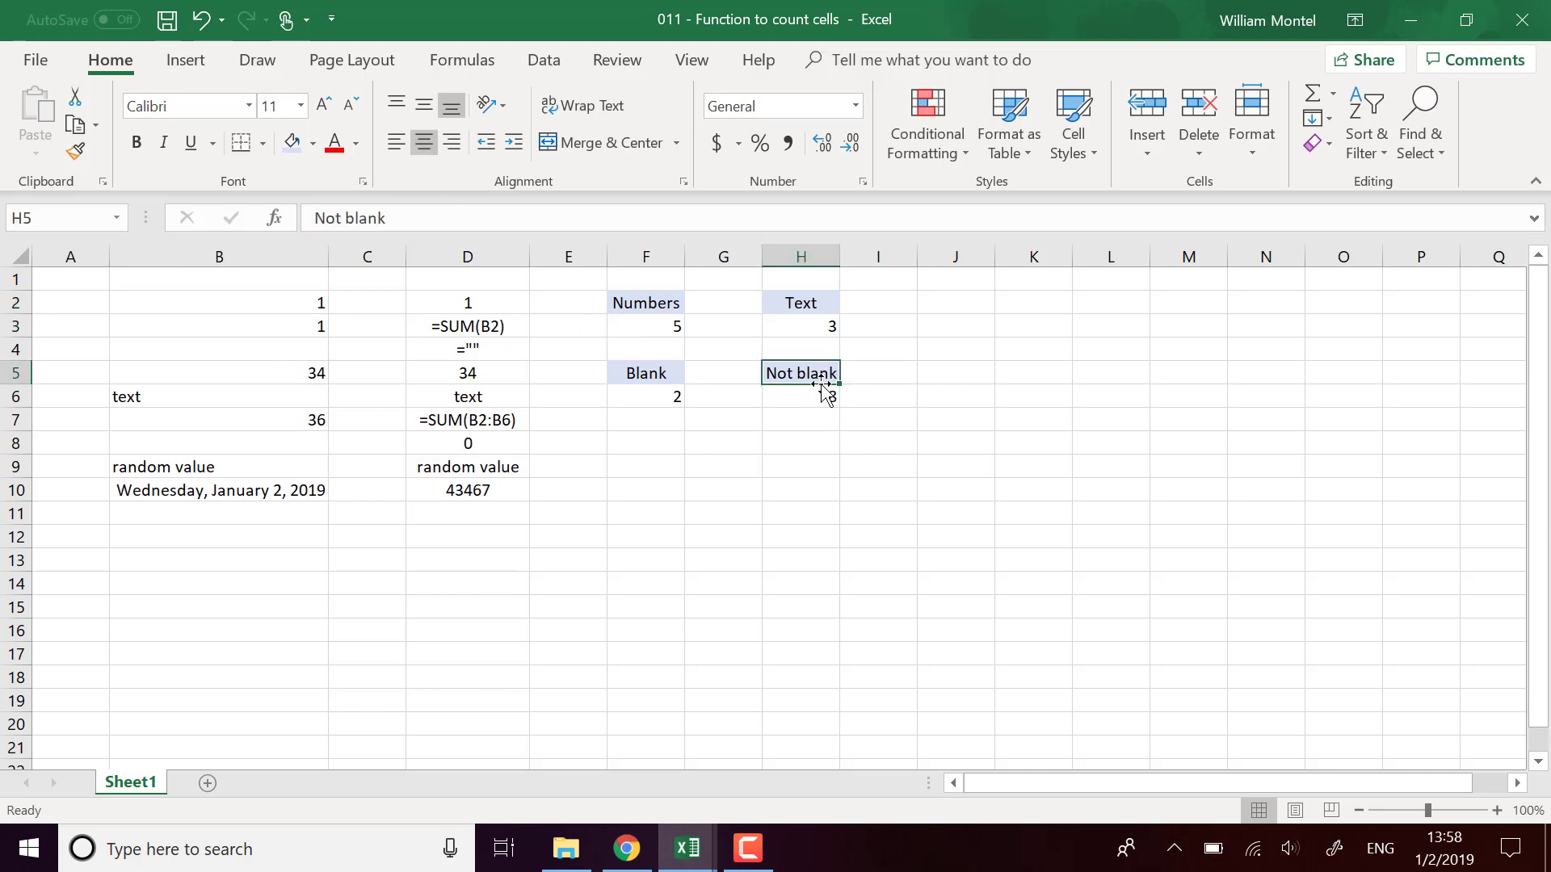
double_click(376, 218)
type("empty")
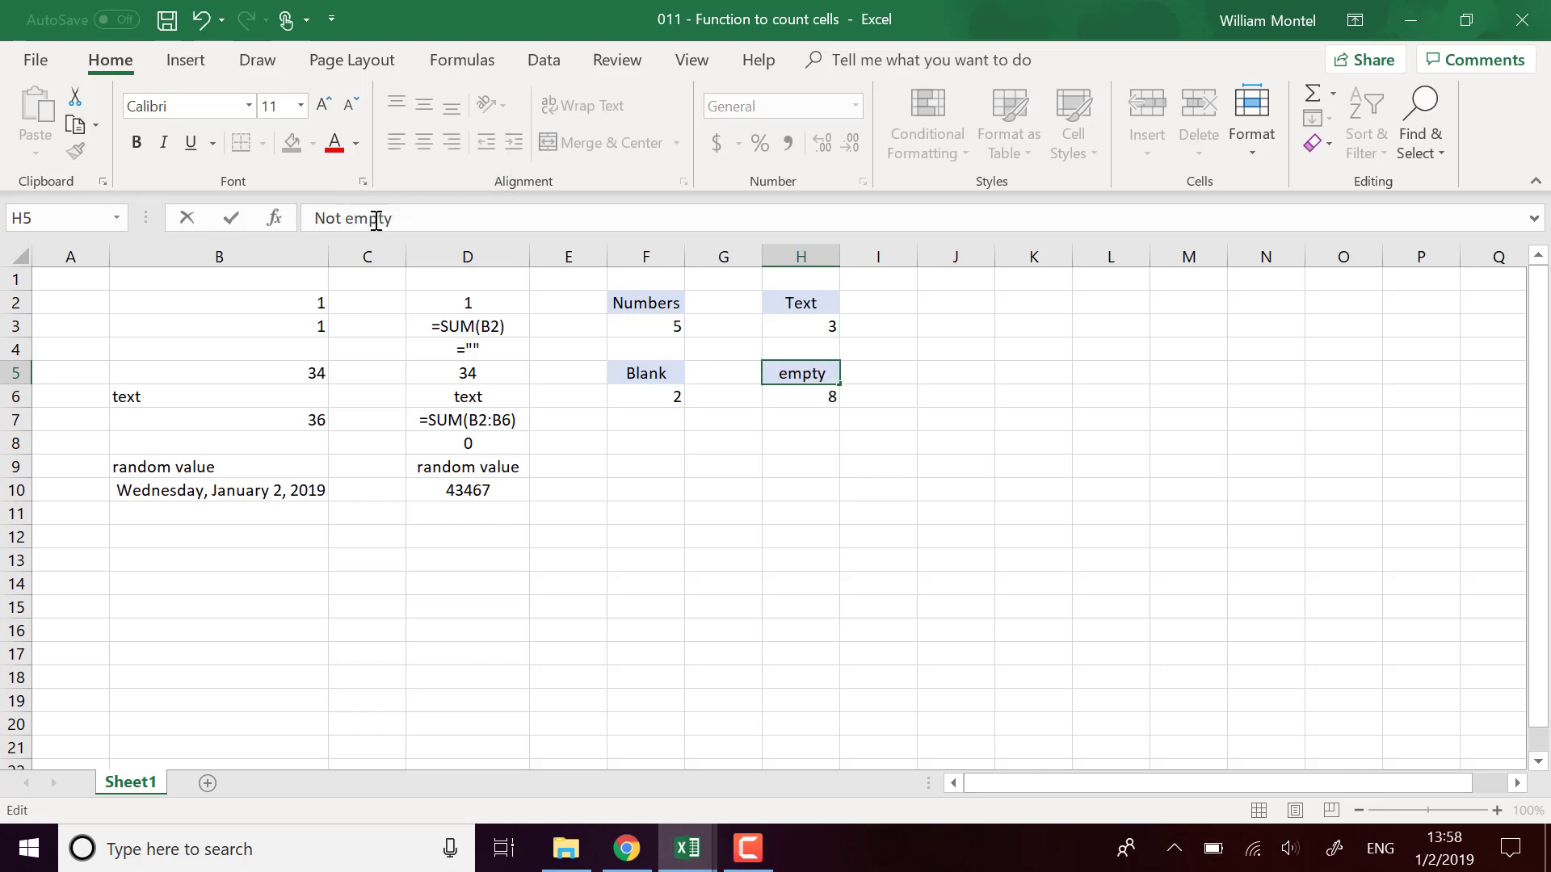
key("Return")
- Test the counts by changing the formula in B4 to ="rrr", and undo the change
left_click(312, 348)
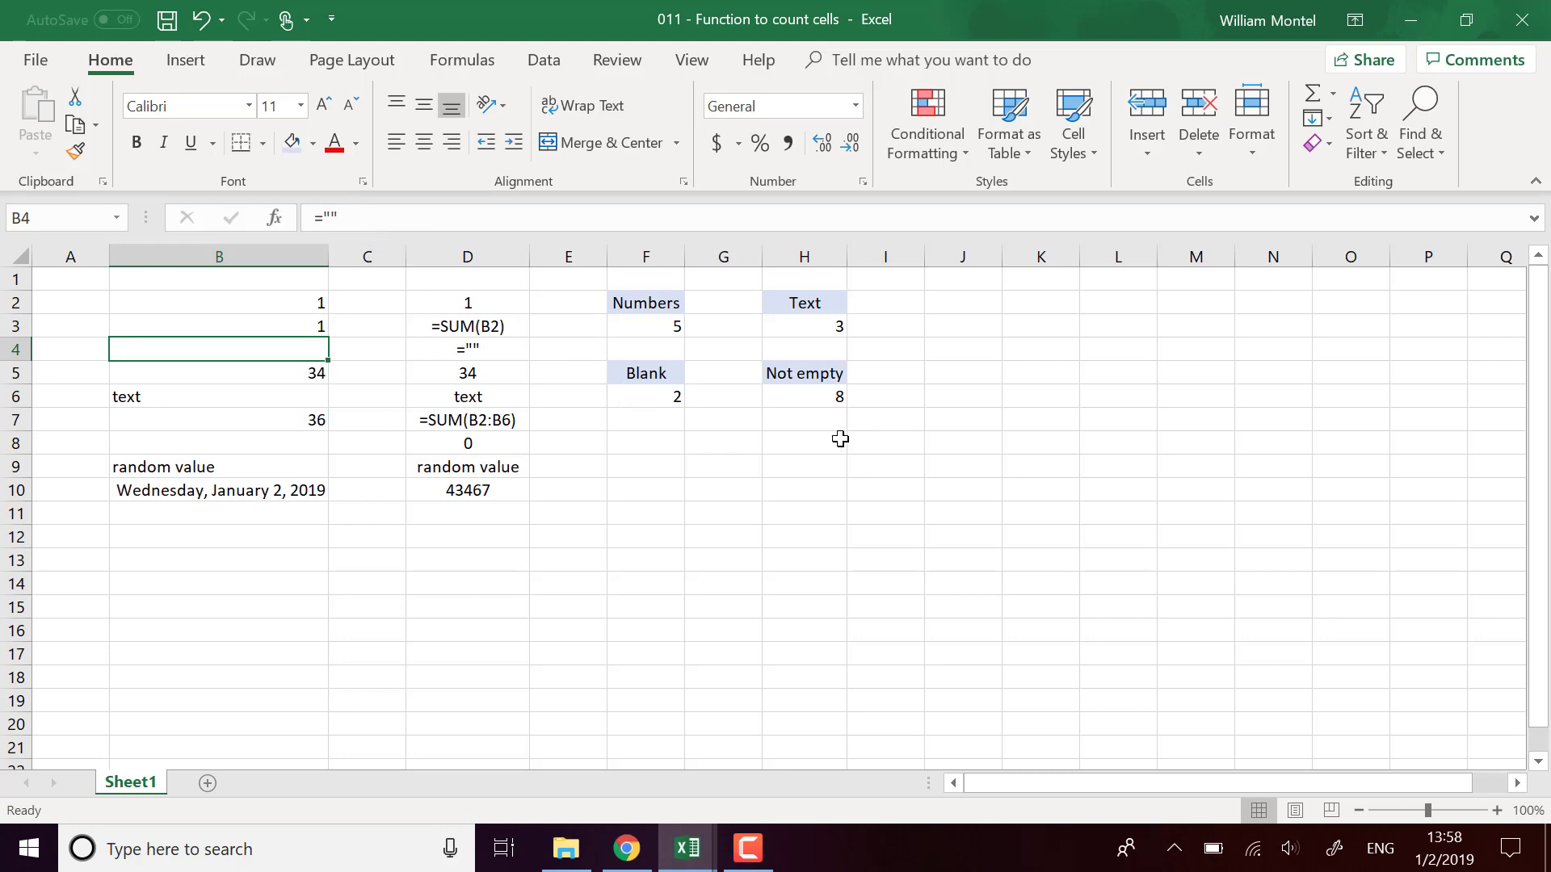
left_click(332, 218)
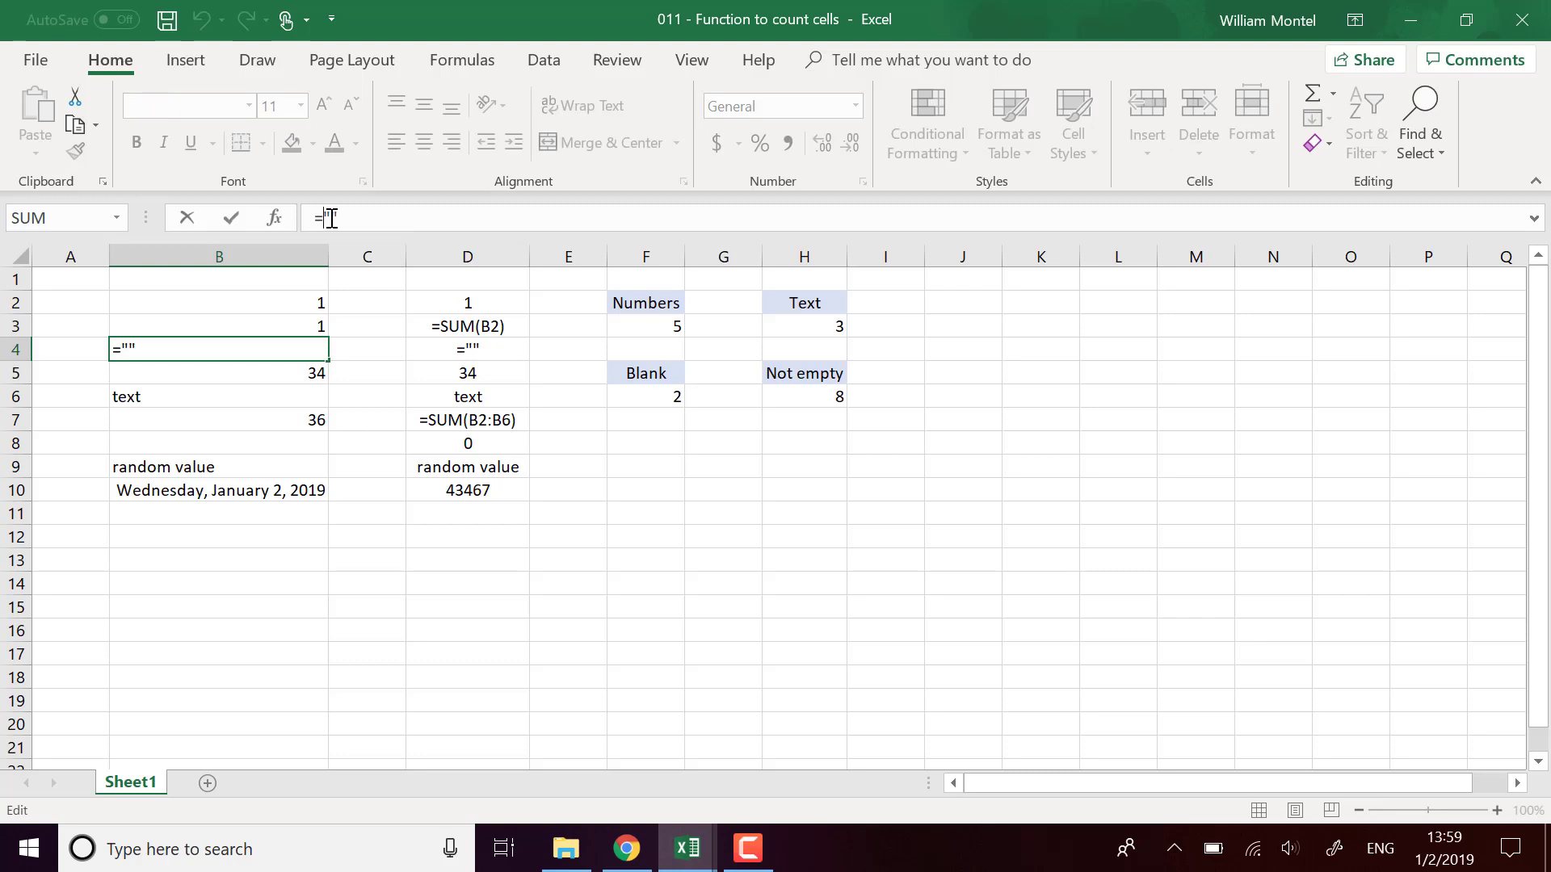
type("rrr")
key("Return")
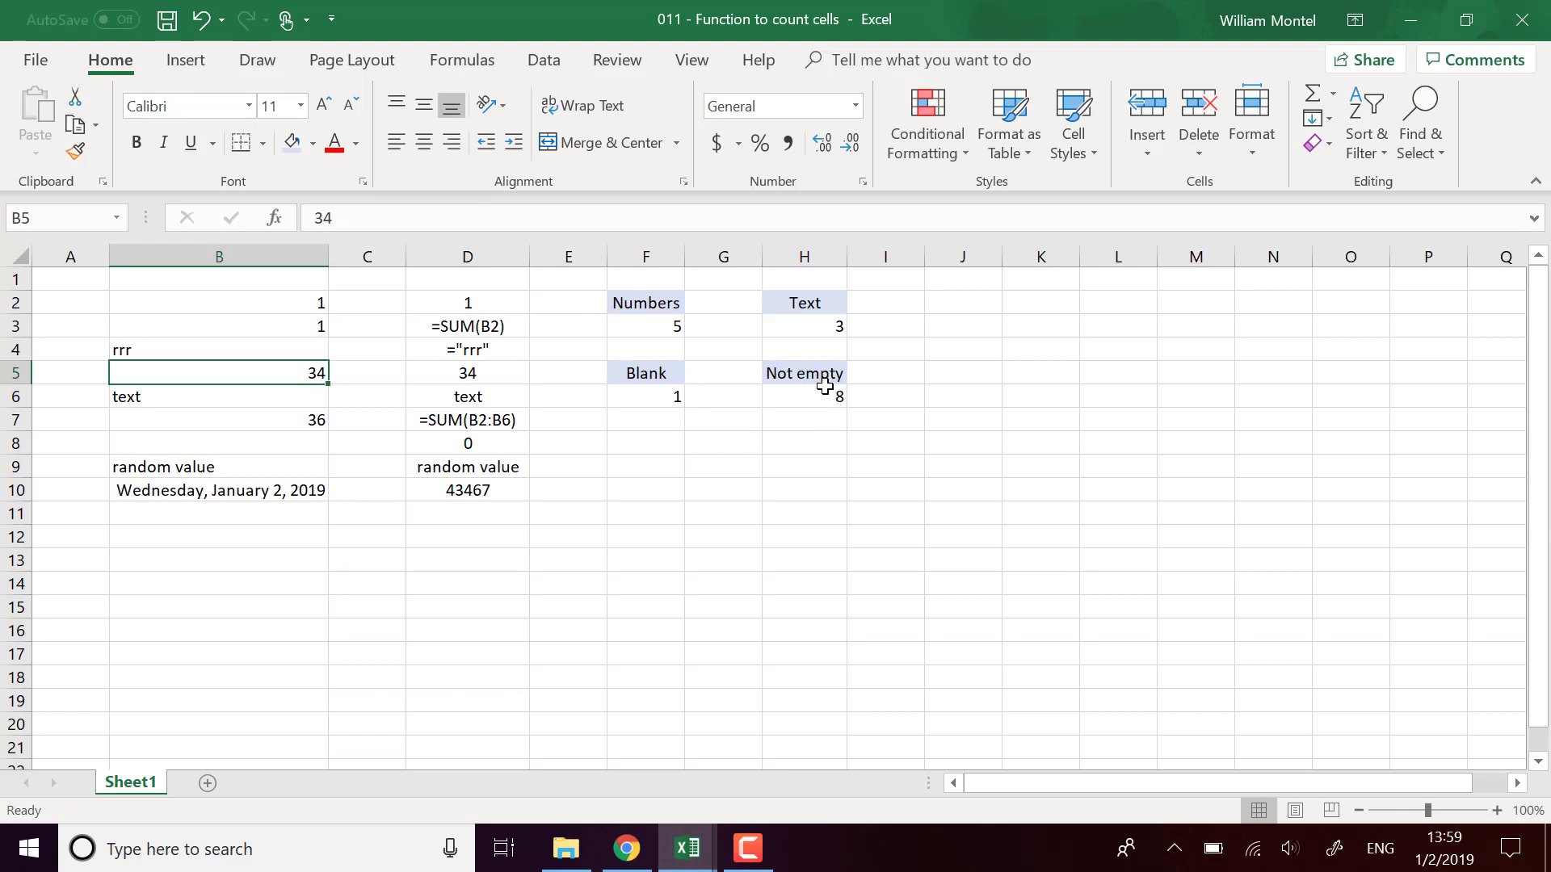
left_click(201, 20)
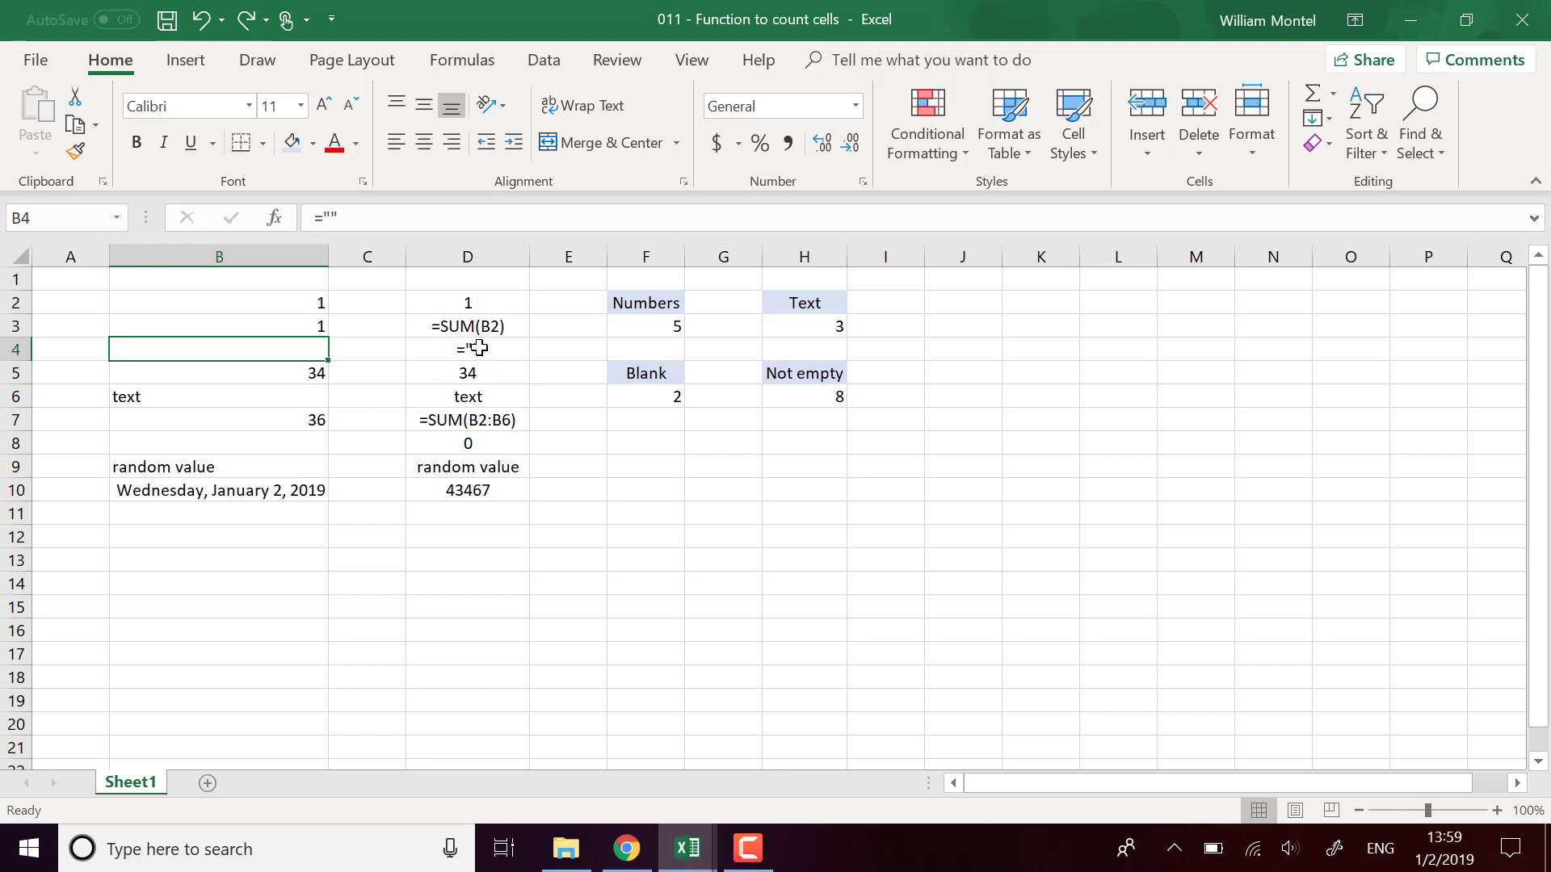
- Inspect the formula in D4 and the empty text string in B4's formula without changing either
left_click(505, 349)
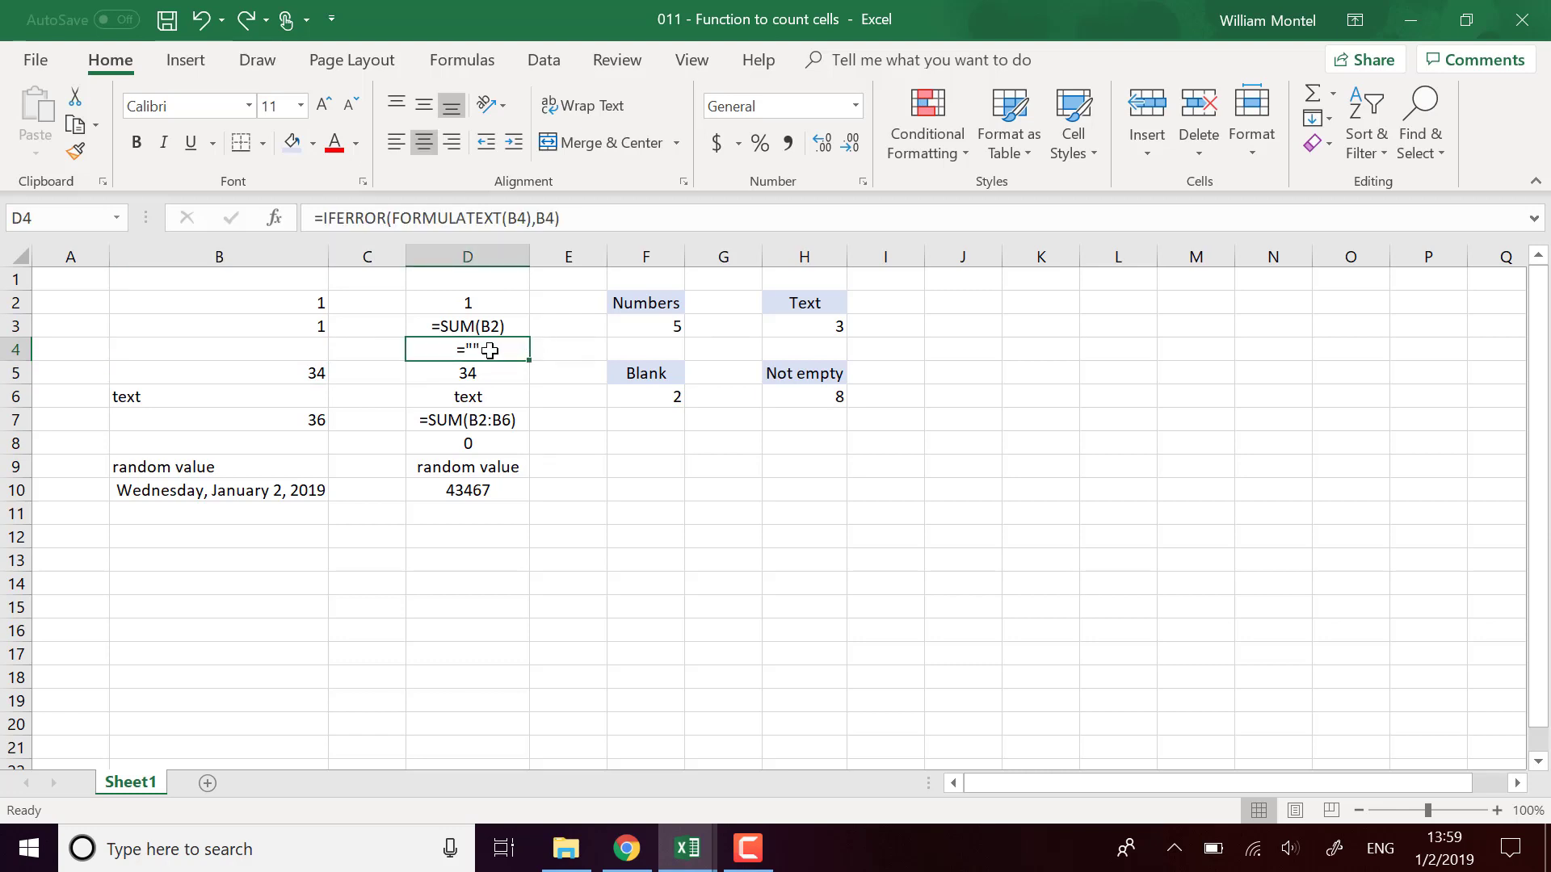
left_click(311, 349)
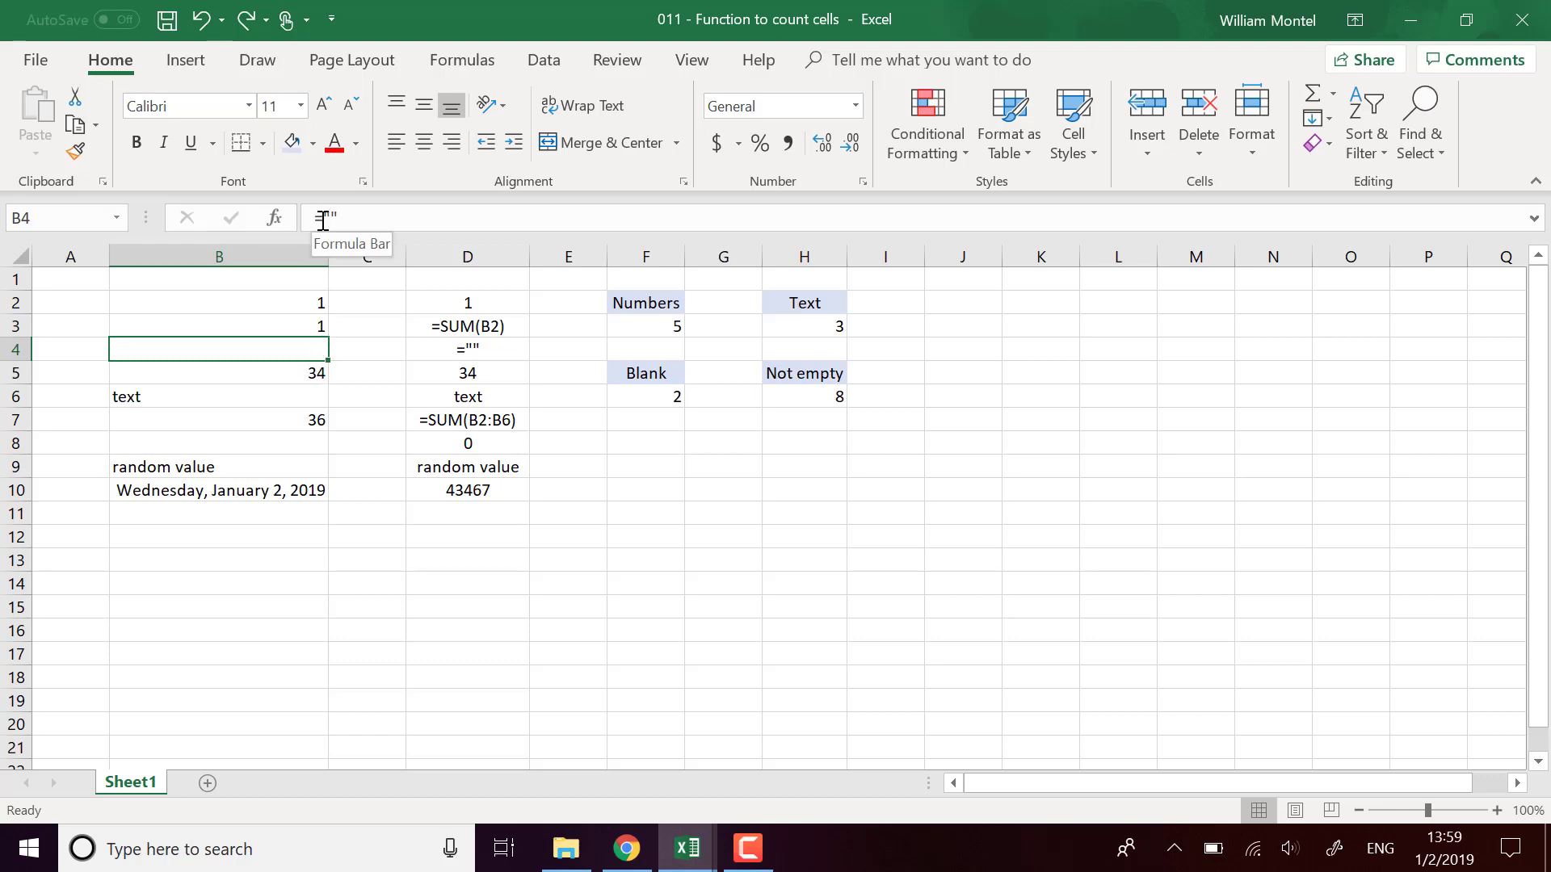
left_click_drag(322, 219, 339, 218)
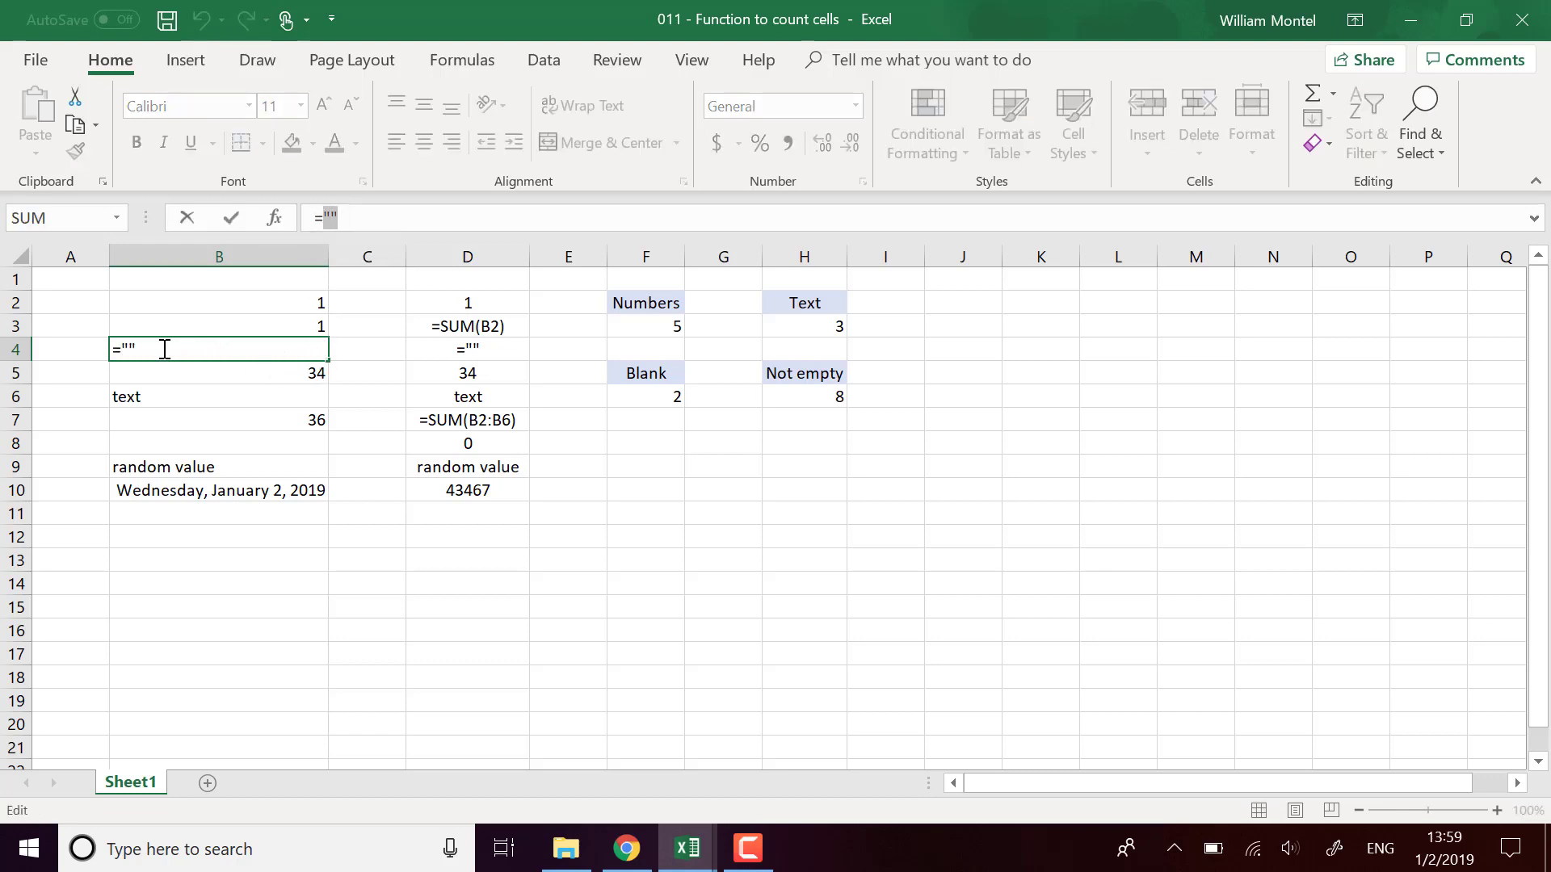
key("Escape")
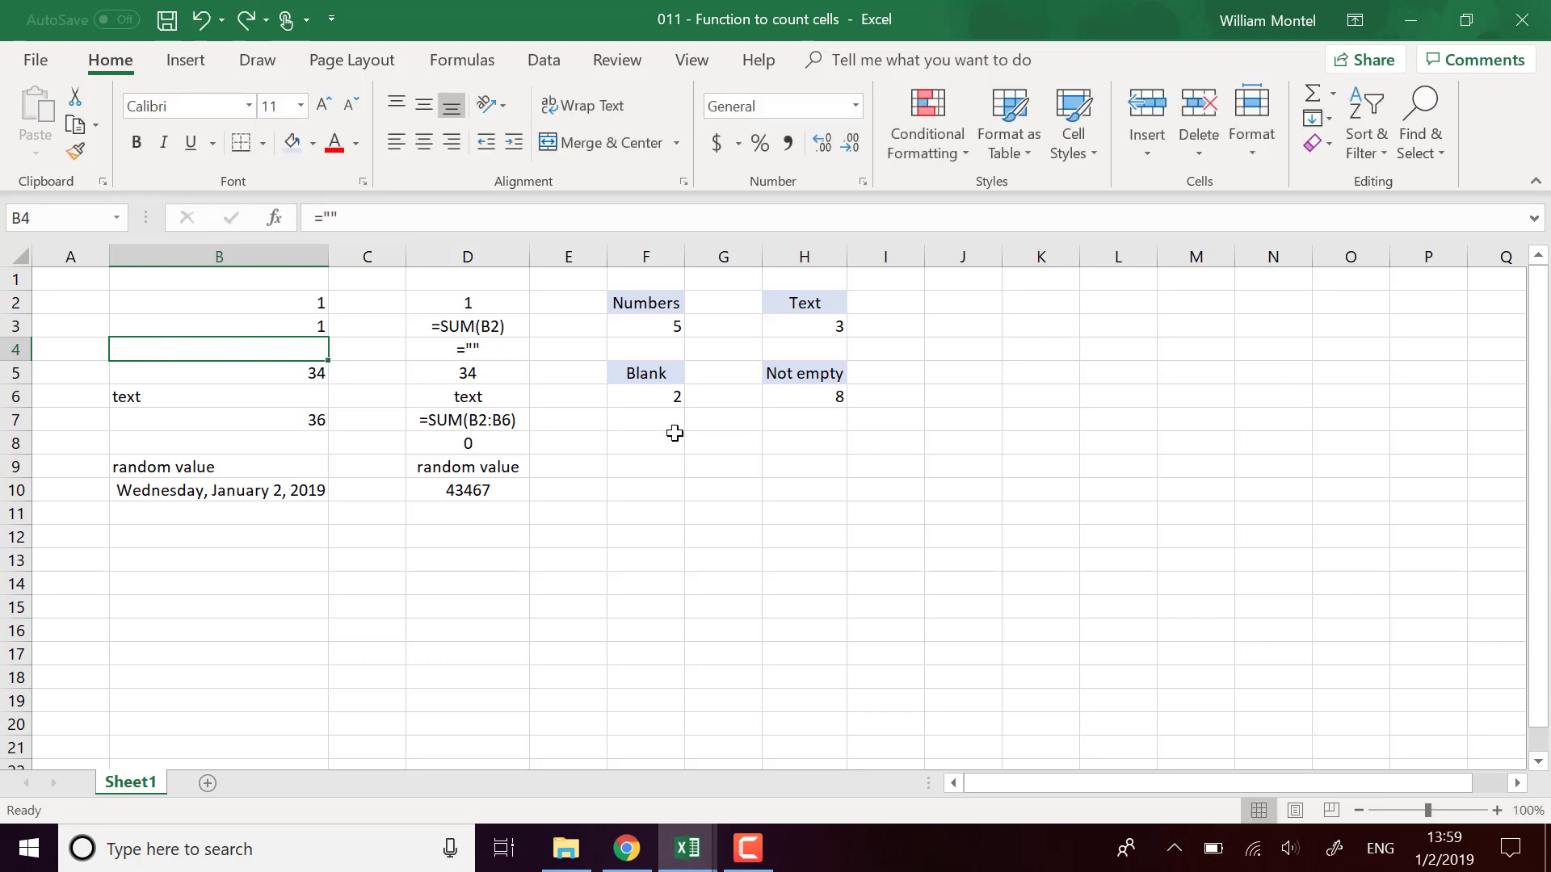
- Review the COUNTBLANK formula in F6 and the COUNTA formula in H6 against the contents of B4
left_click(658, 397)
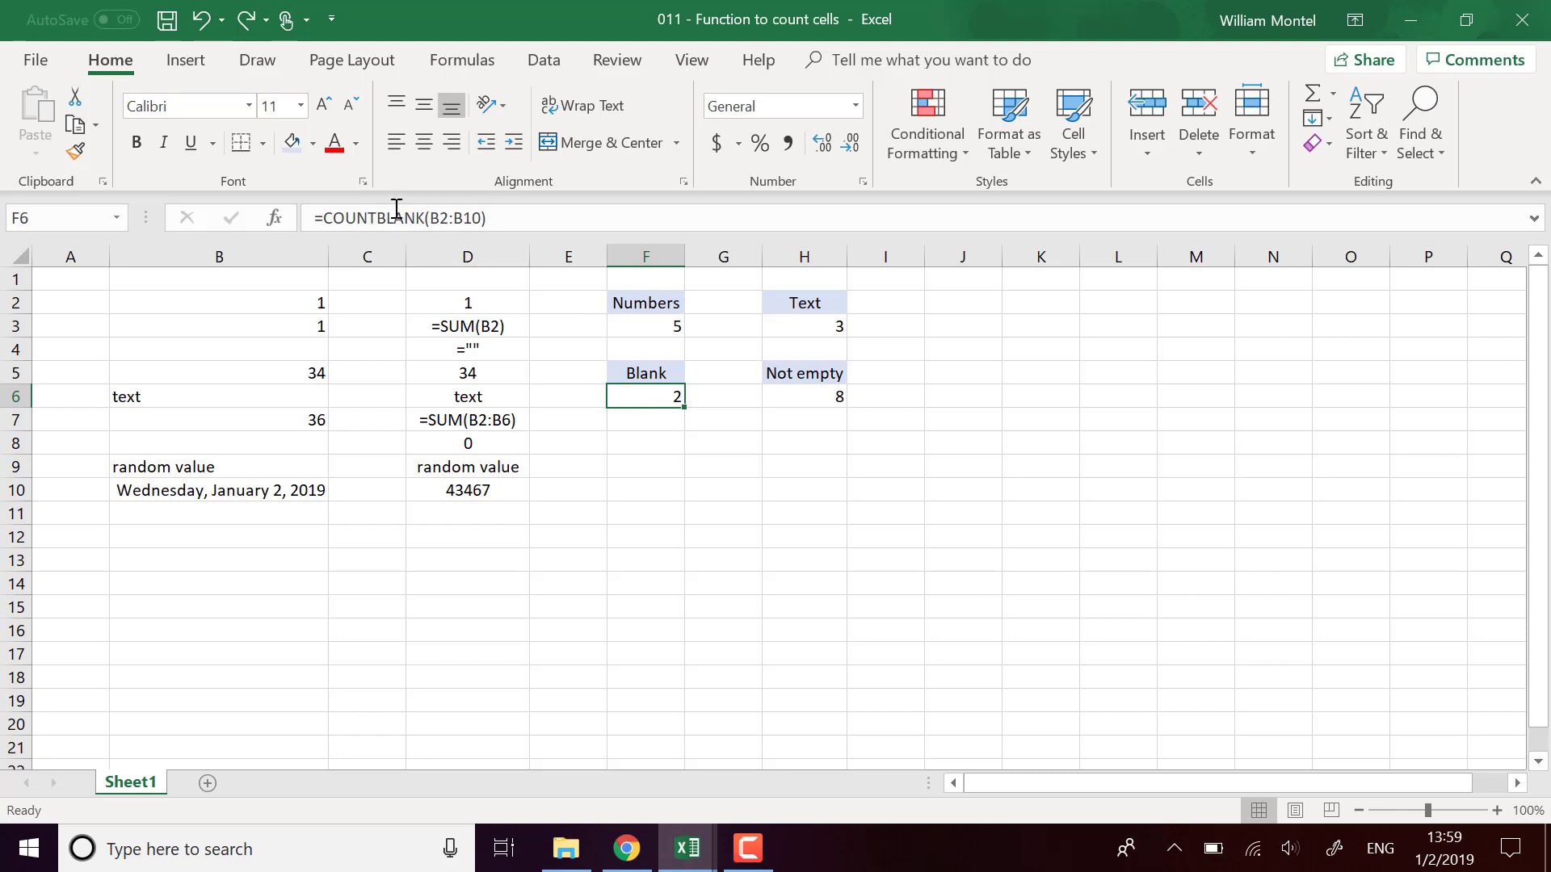
double_click(655, 396)
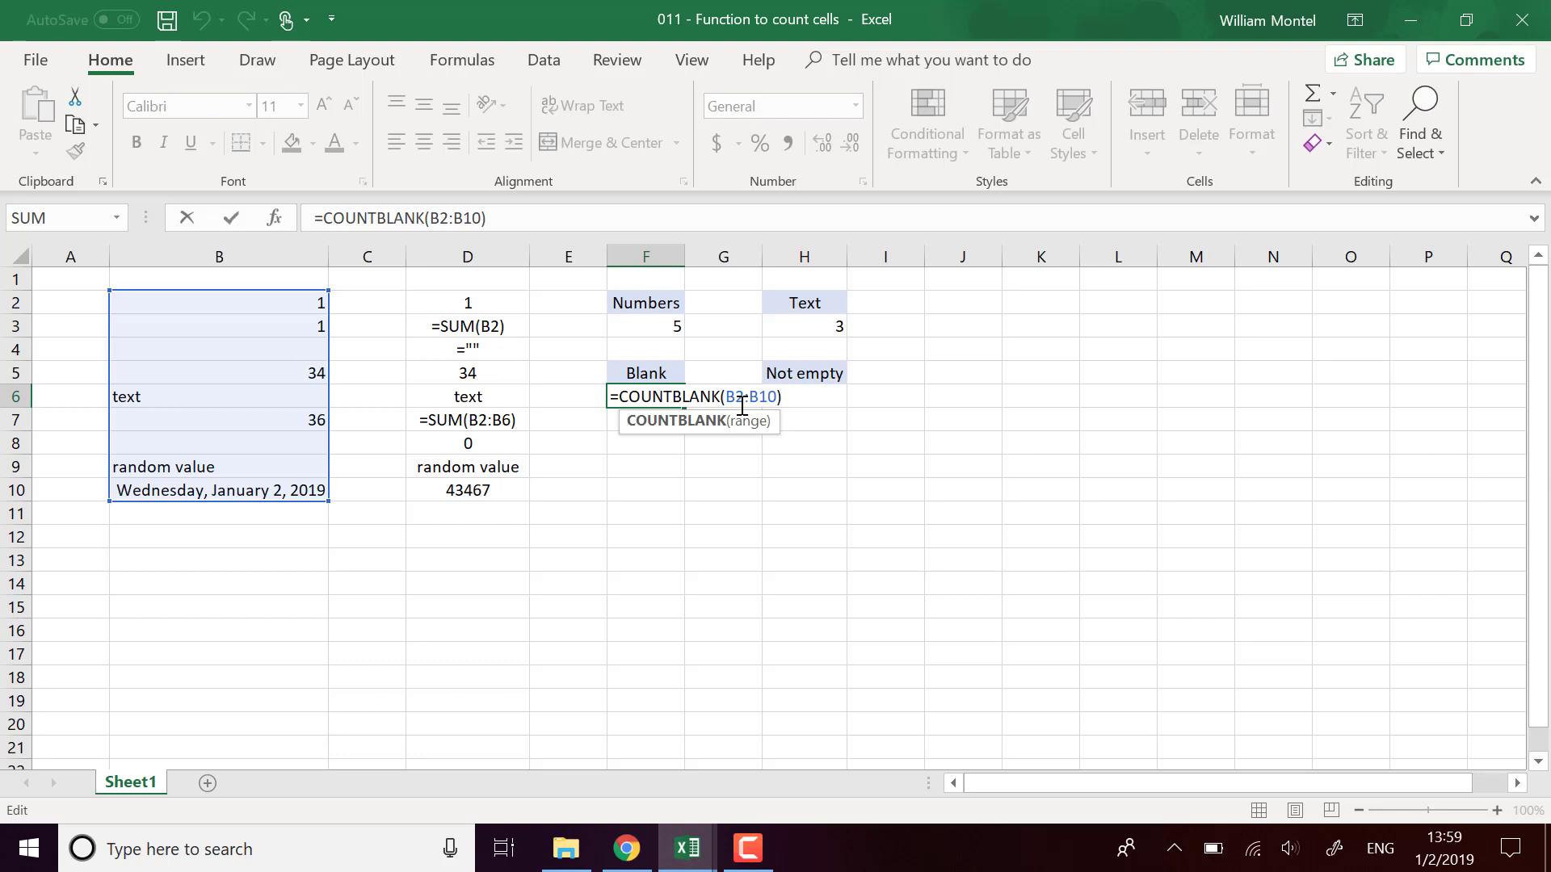
key("Escape")
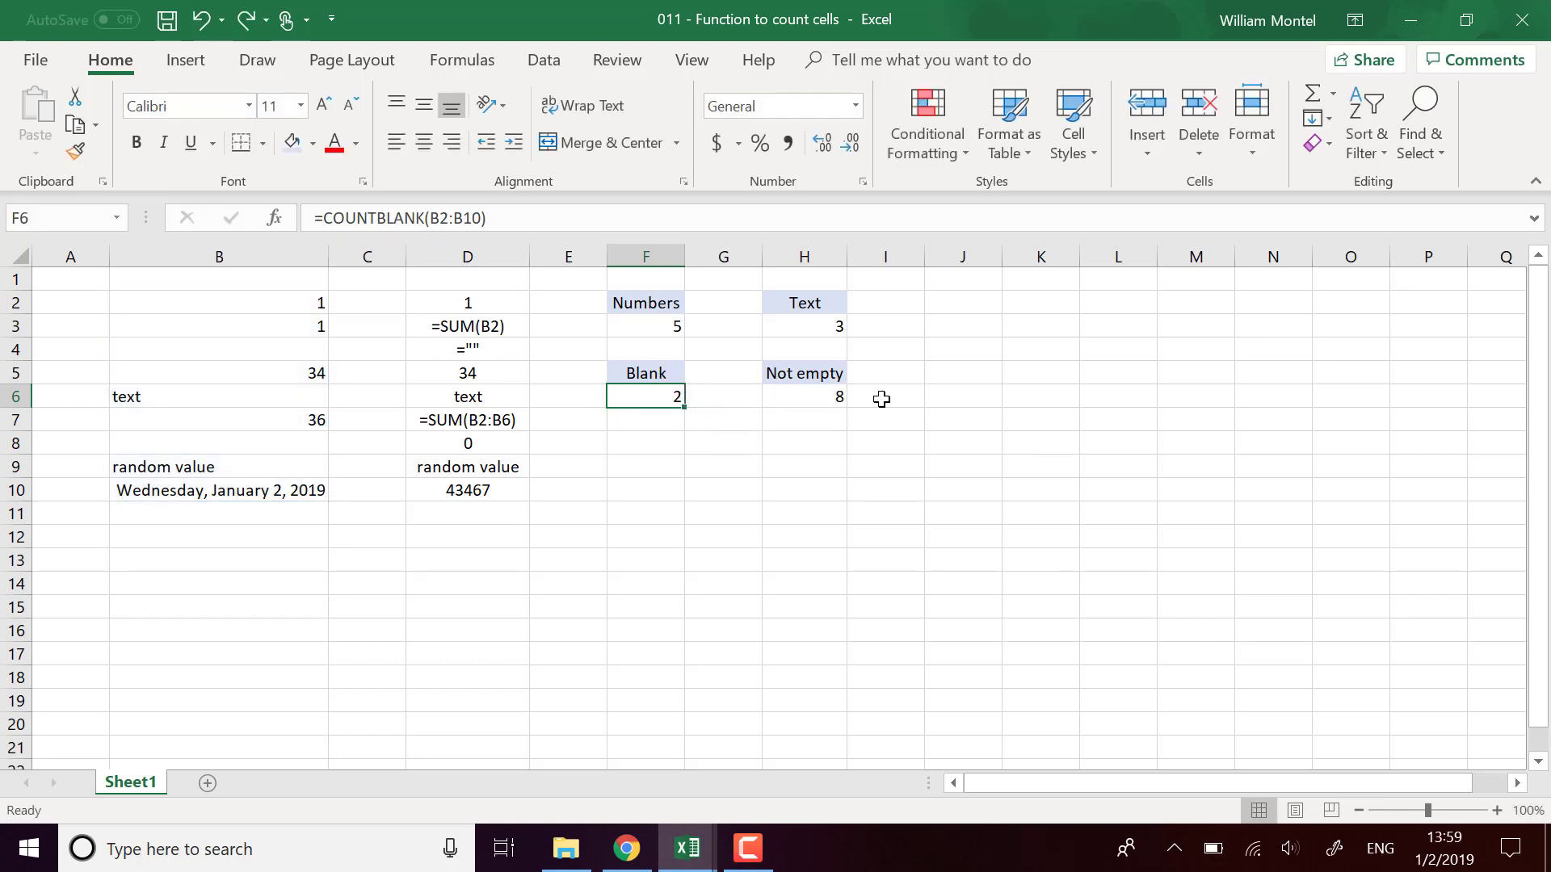
left_click(803, 393)
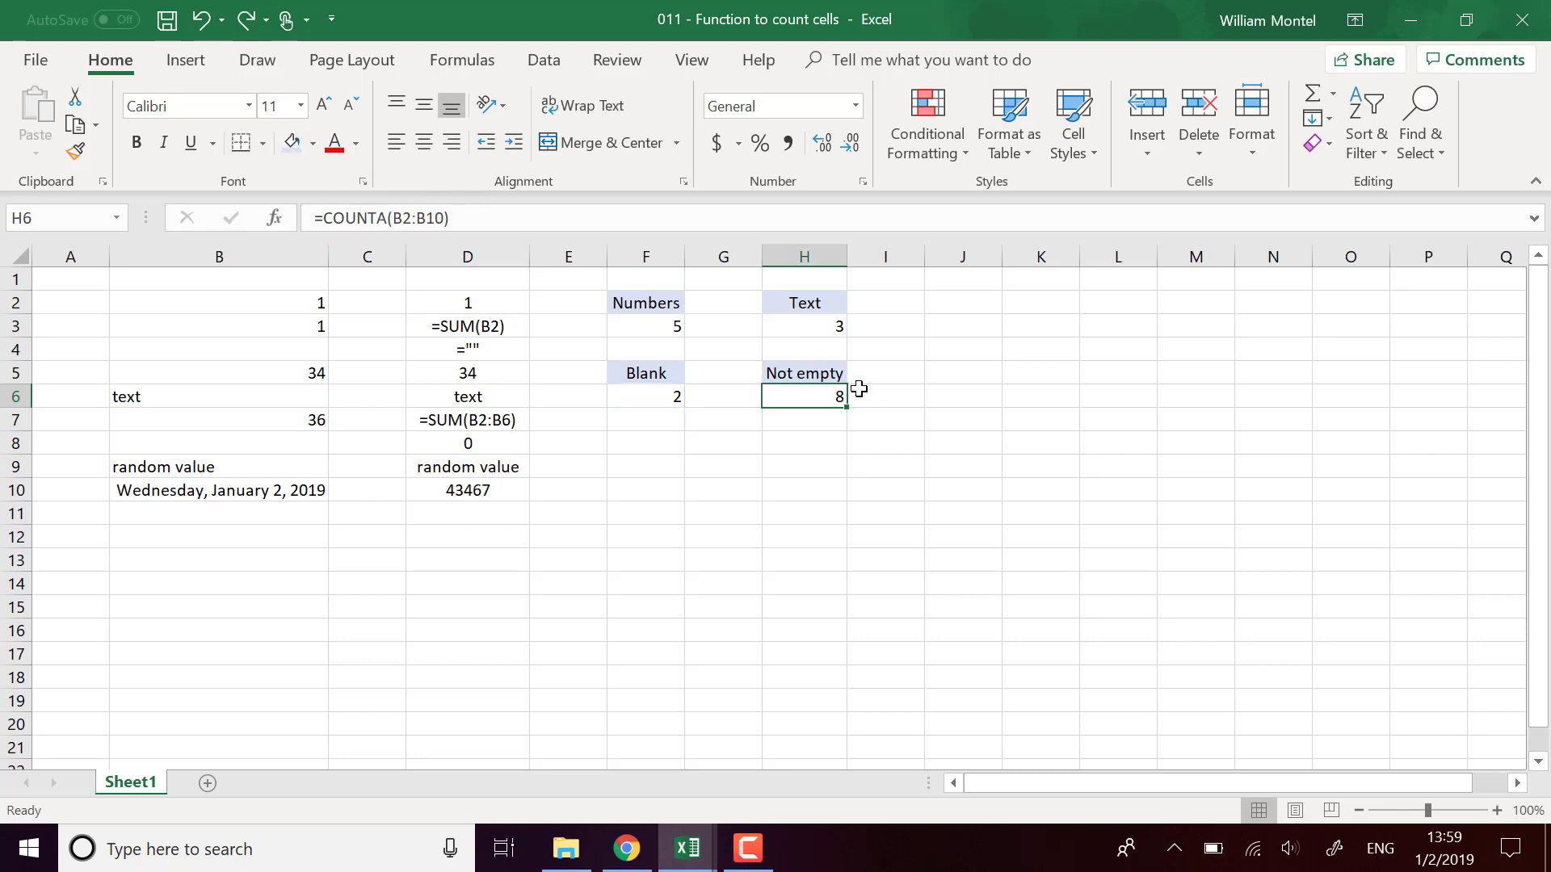
left_click(292, 353)
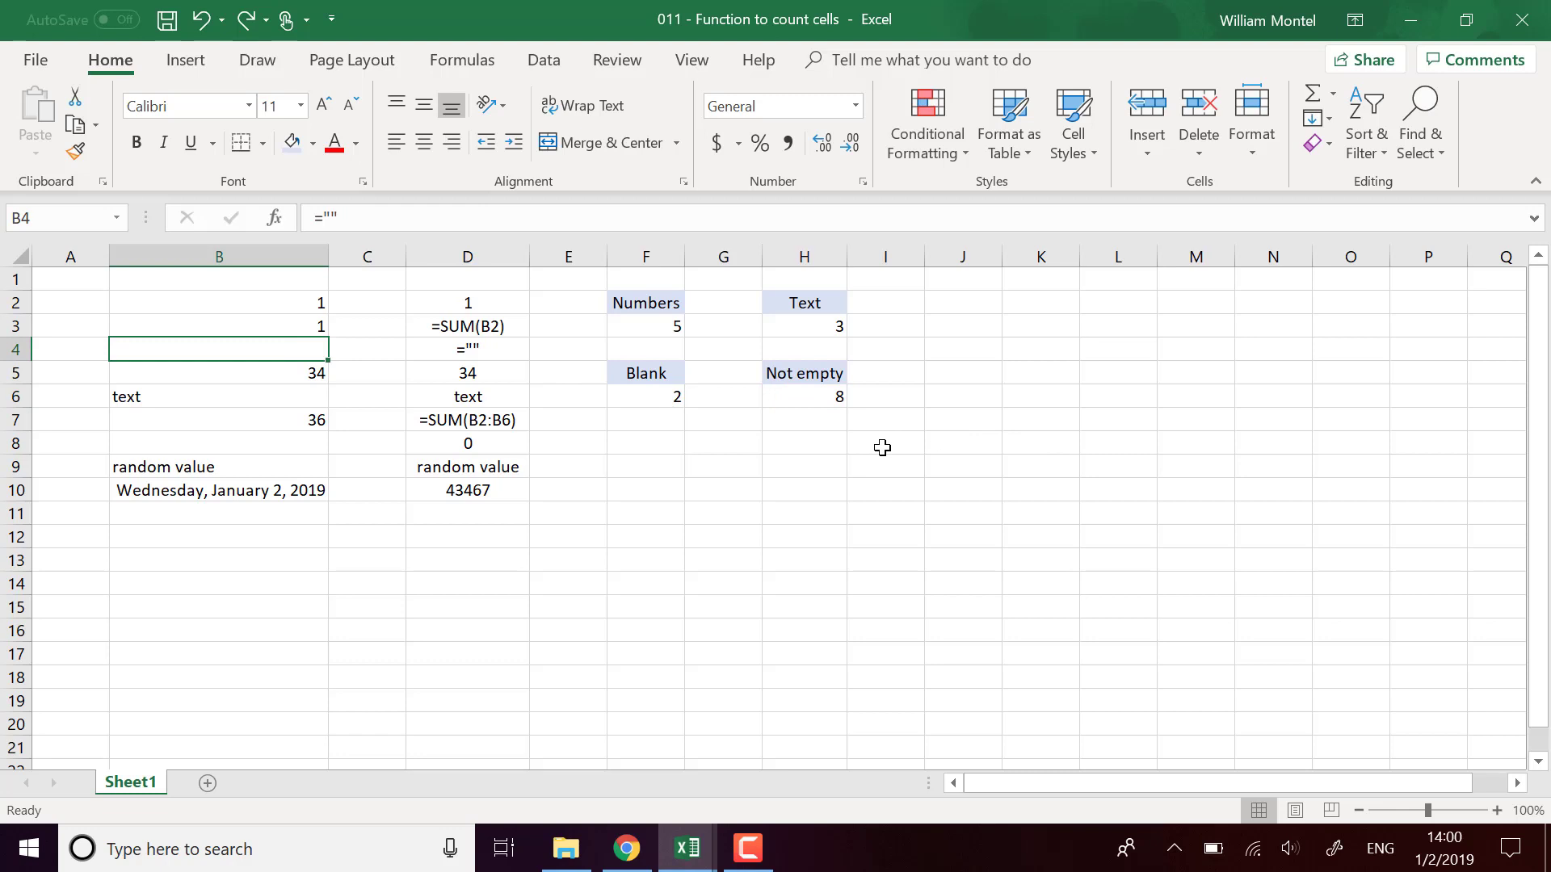